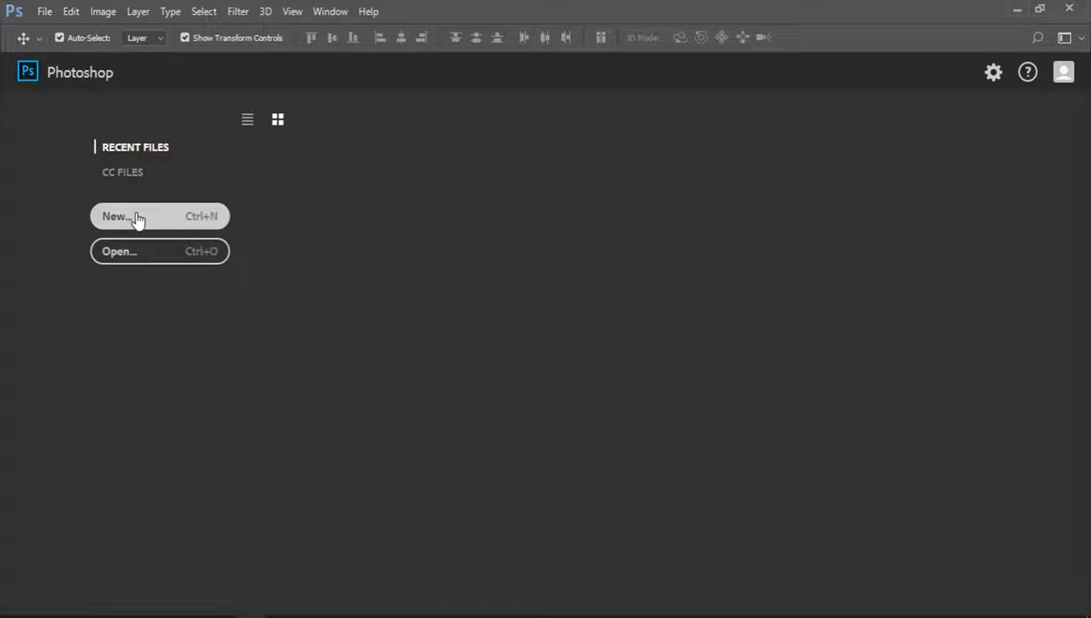
# Create a new 1280 x 720 px document at 300 ppi from the recent presets.
pyautogui.click(138, 220)
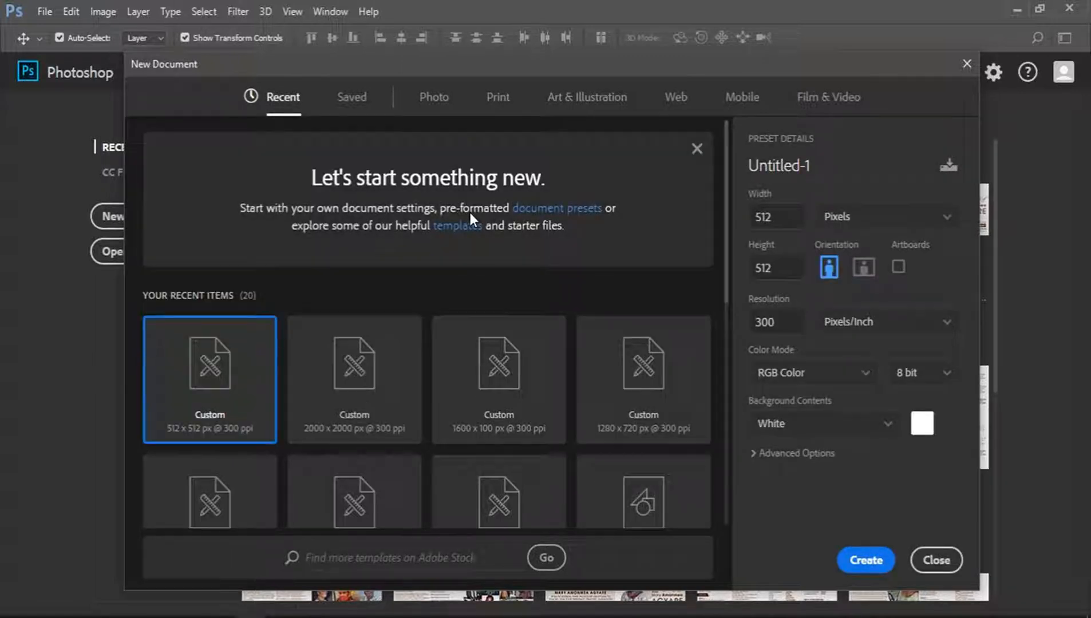
pyautogui.click(696, 150)
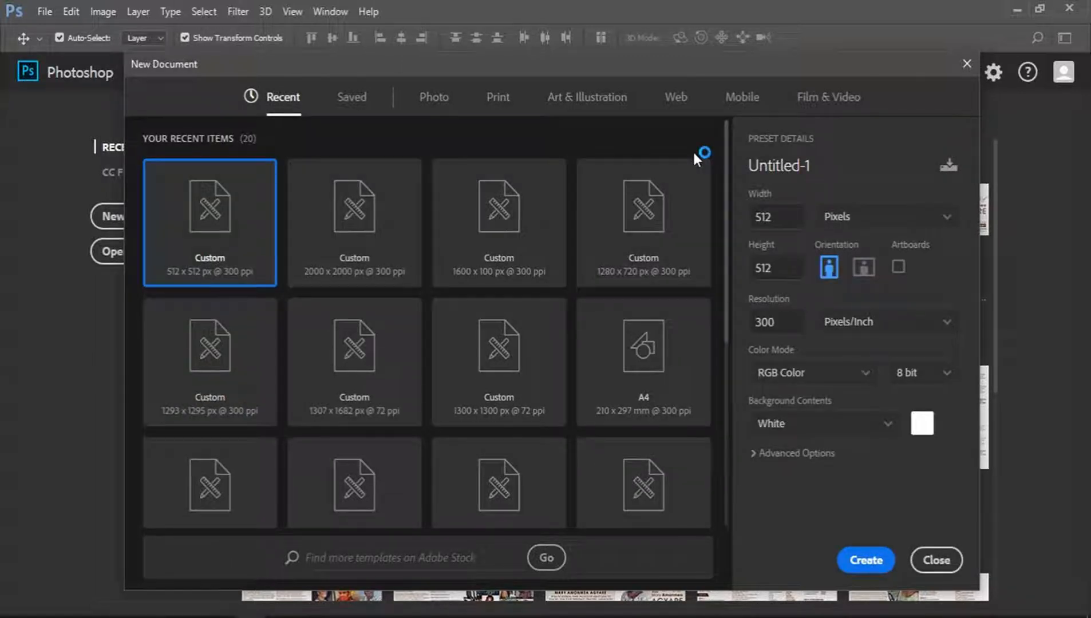
pyautogui.click(652, 254)
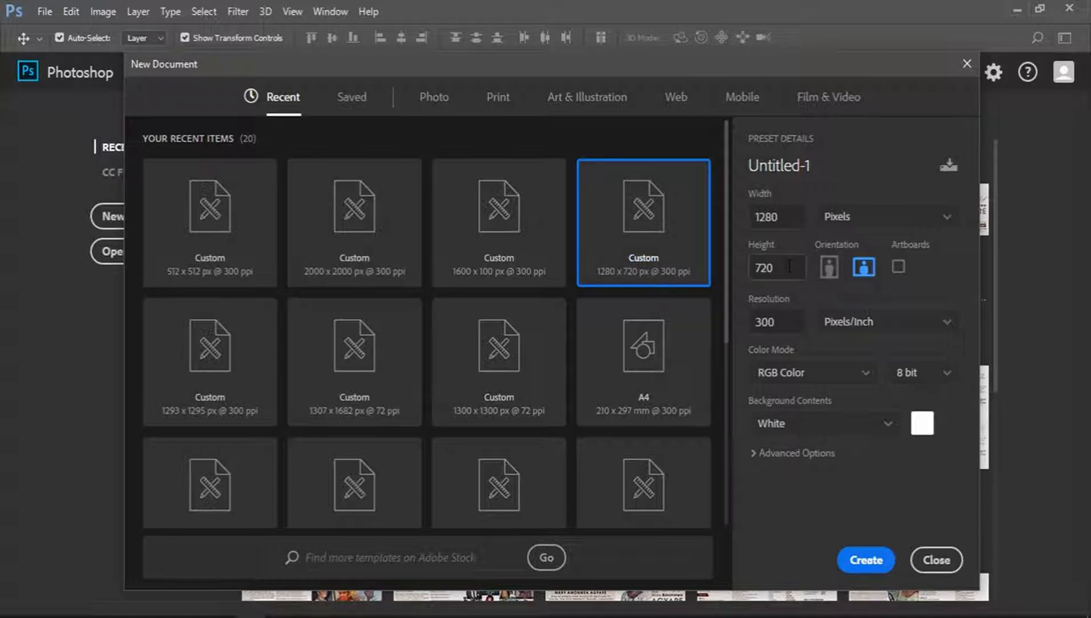
pyautogui.click(855, 561)
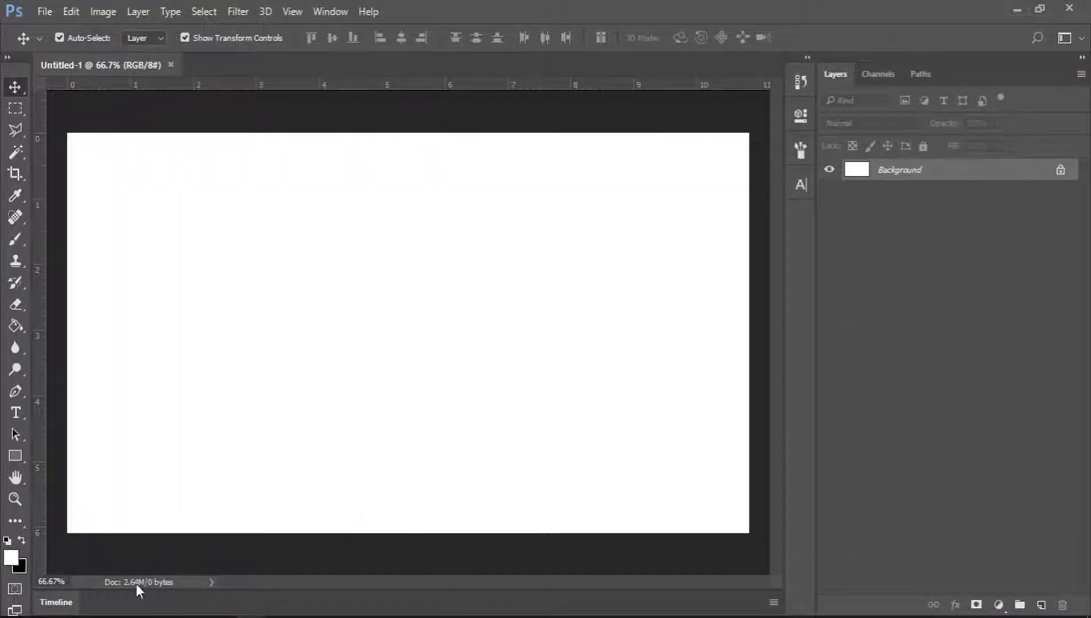
# Open the field-bg2 image from the Desktop in Adobe Photoshop CC 2017.
pyautogui.press('super+e')
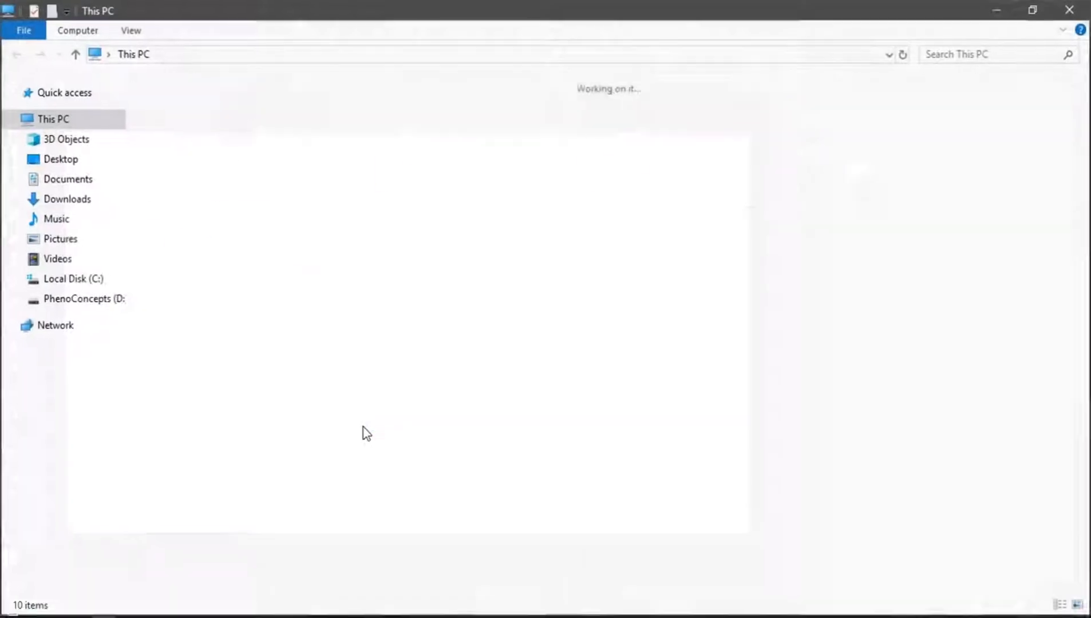
pyautogui.doubleClick(419, 121)
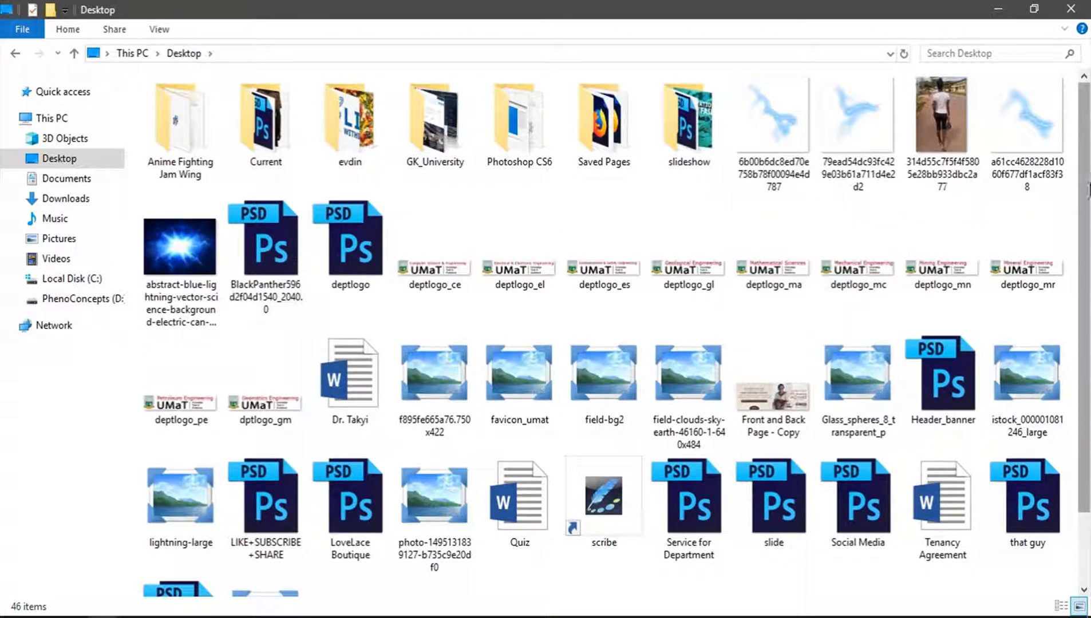
pyautogui.scroll(-2, 832, 223)
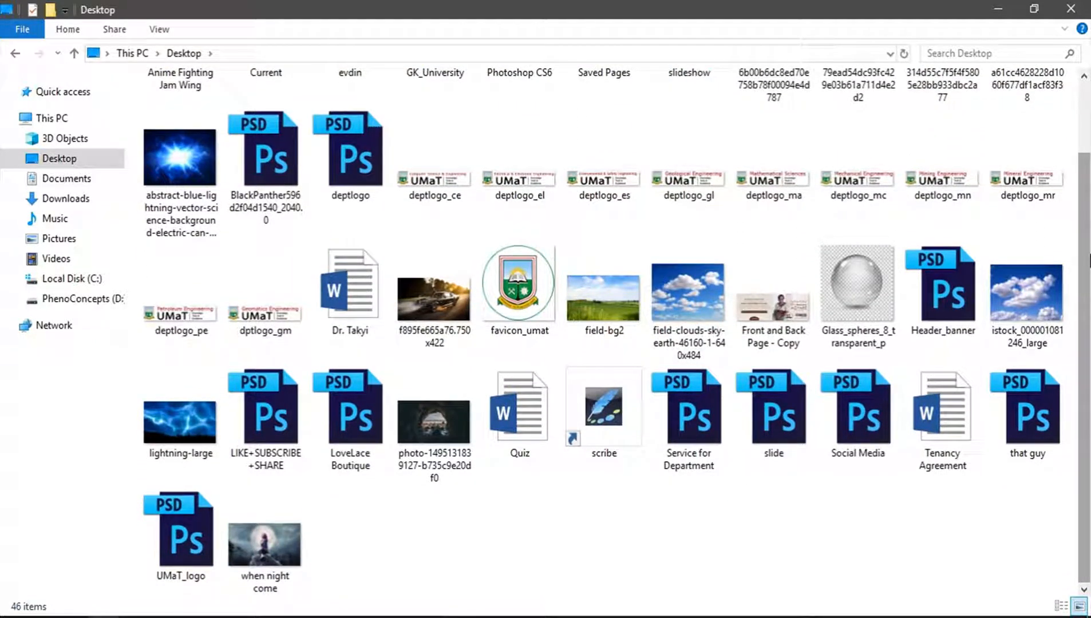
pyautogui.click(603, 301)
pyautogui.doubleClick(608, 301)
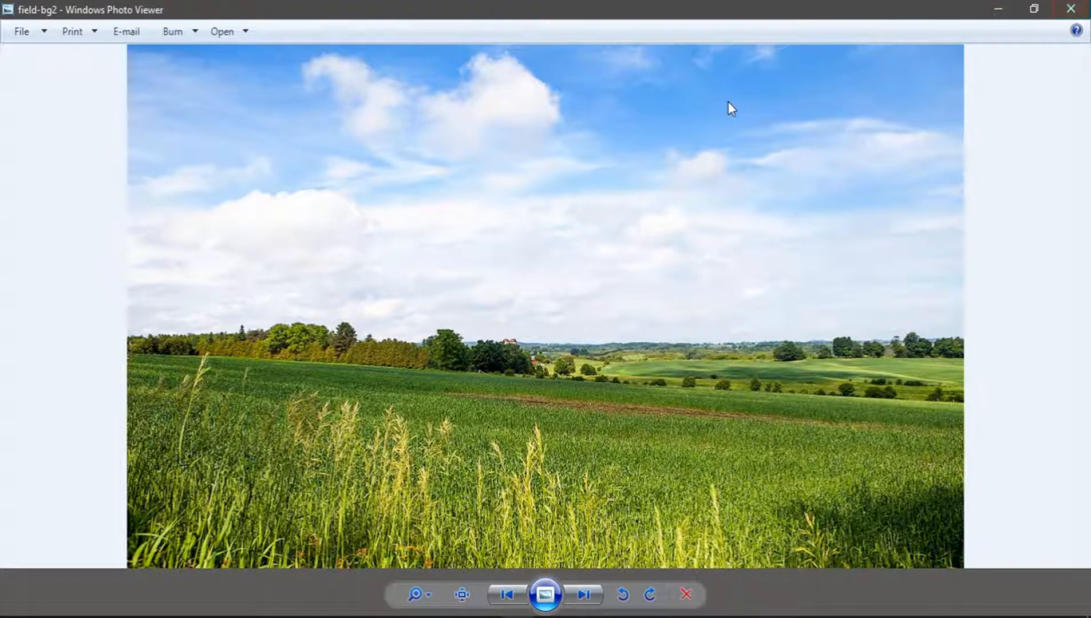
pyautogui.rightClick(512, 225)
pyautogui.moveTo(628, 235)
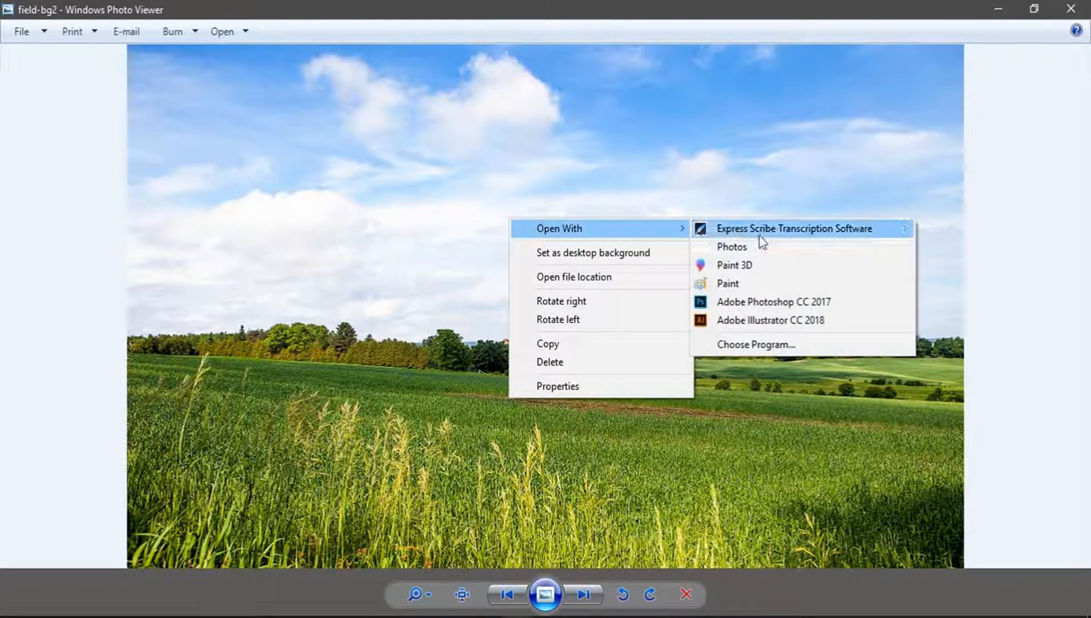
pyautogui.click(785, 303)
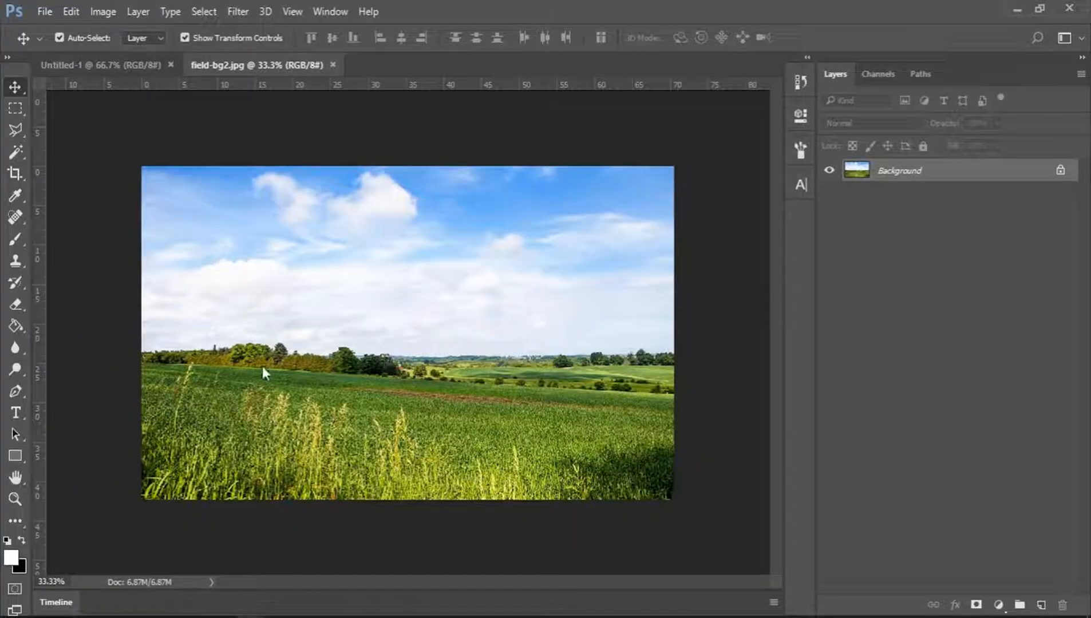
# Cut the entire field image and close its document without saving changes.
pyautogui.hotkey('ctrl', 'a')
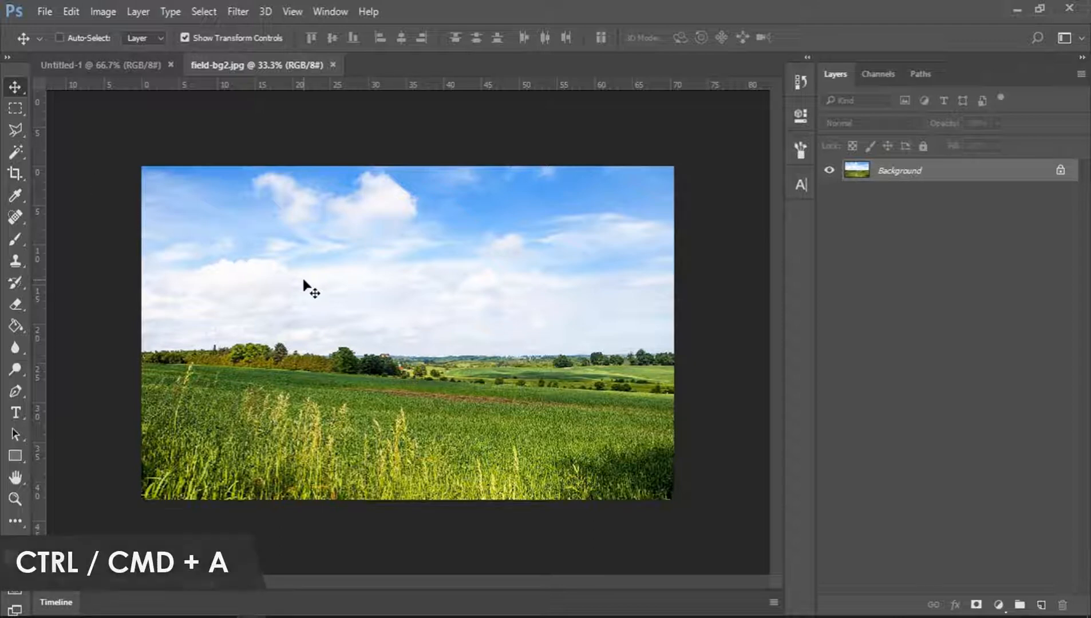
pyautogui.hotkey('ctrl', 'x')
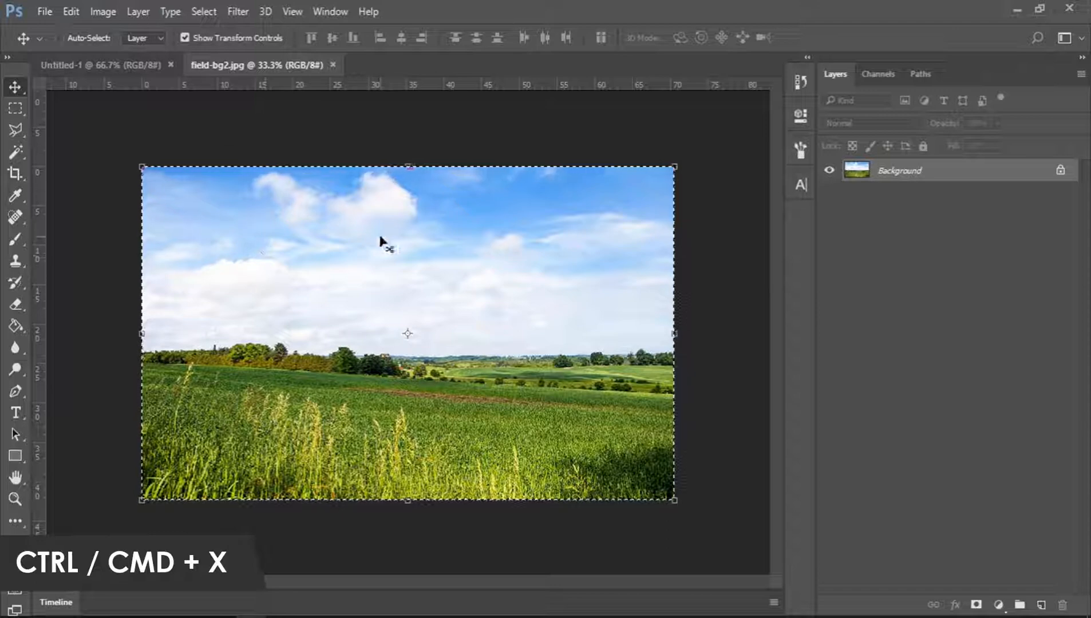
pyautogui.hotkey('ctrl', 'x')
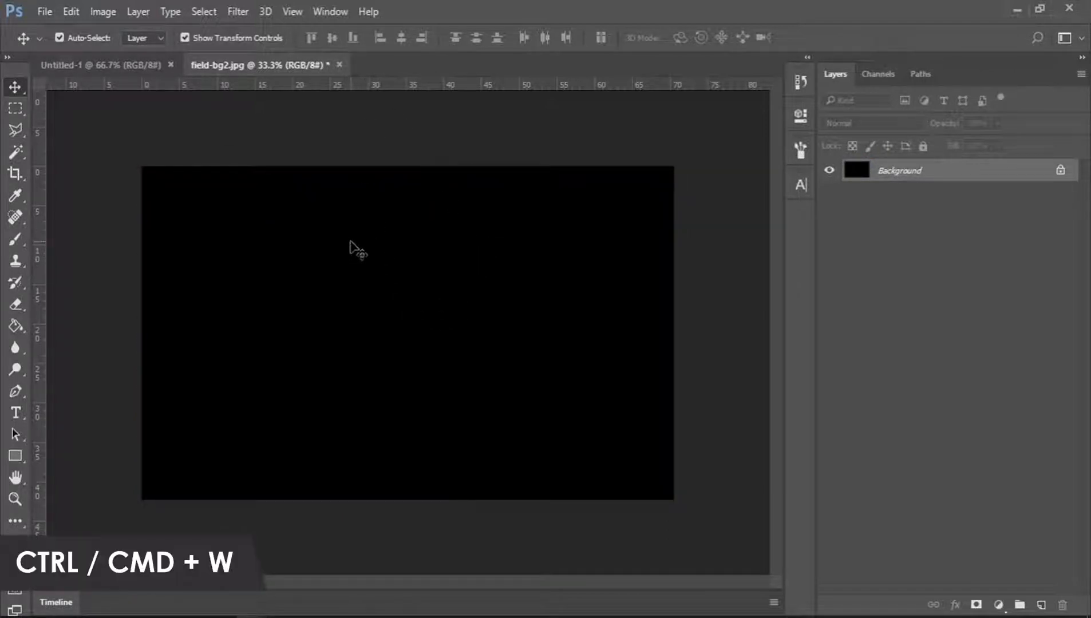
pyautogui.hotkey('ctrl', 'w')
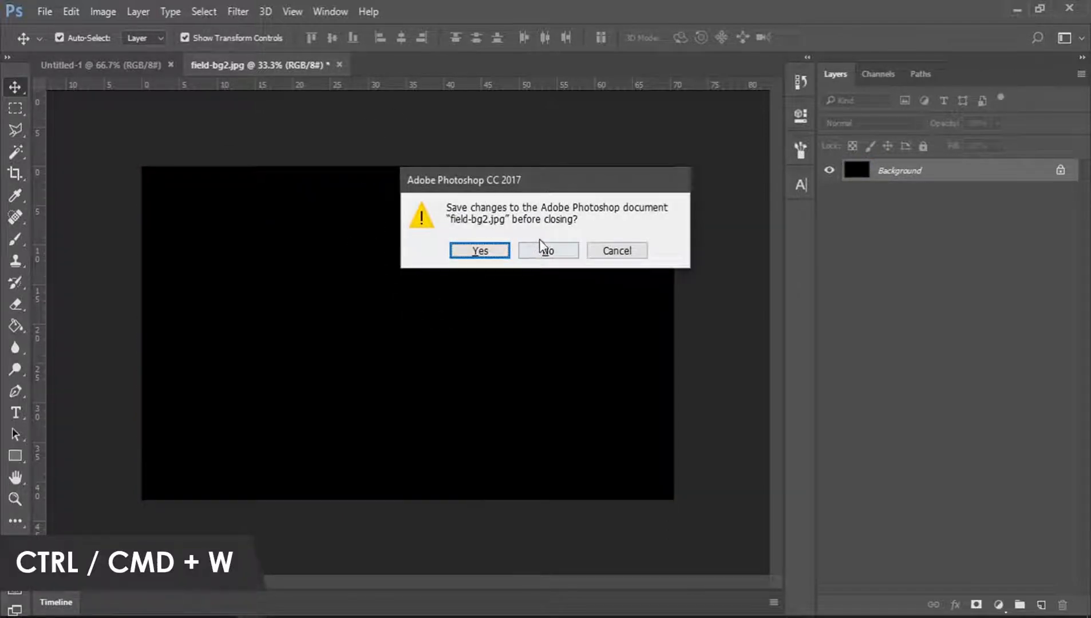
pyautogui.click(554, 252)
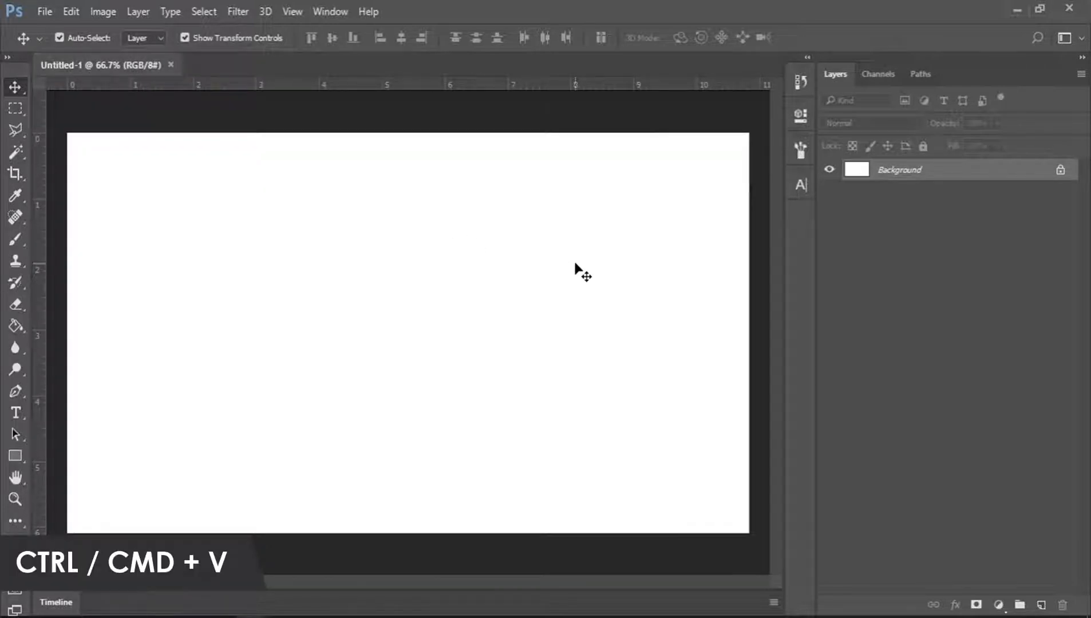
# Paste the field image into the Untitled-1 document and scale it to fill the whole canvas.
pyautogui.hotkey('ctrl', 'v')
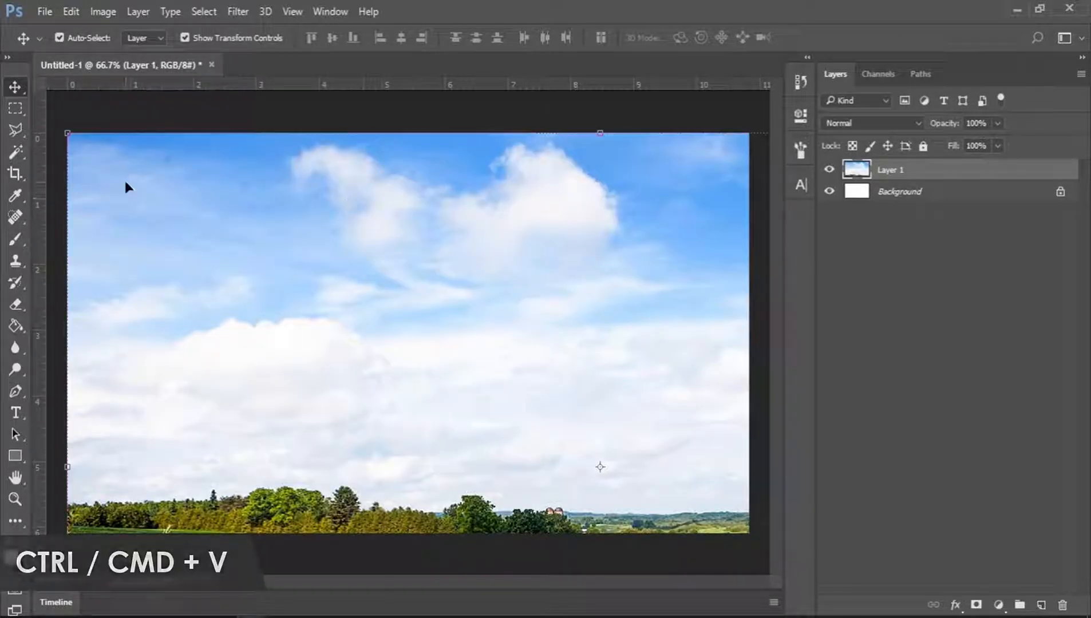
pyautogui.moveTo(67, 131); pyautogui.dragTo(358, 280)
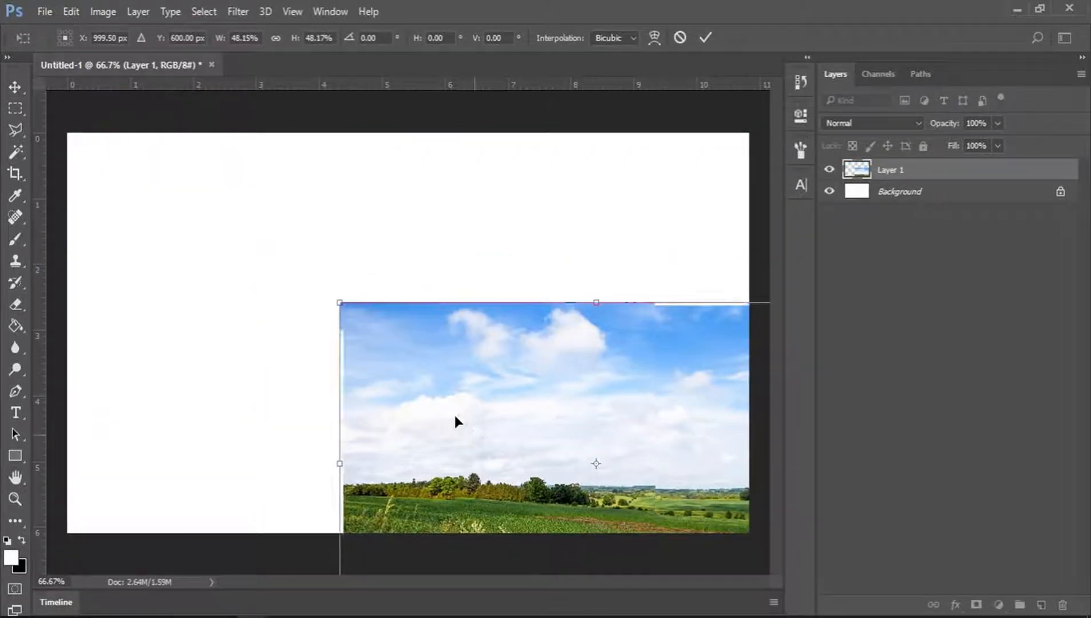
pyautogui.moveTo(455, 421); pyautogui.dragTo(200, 254)
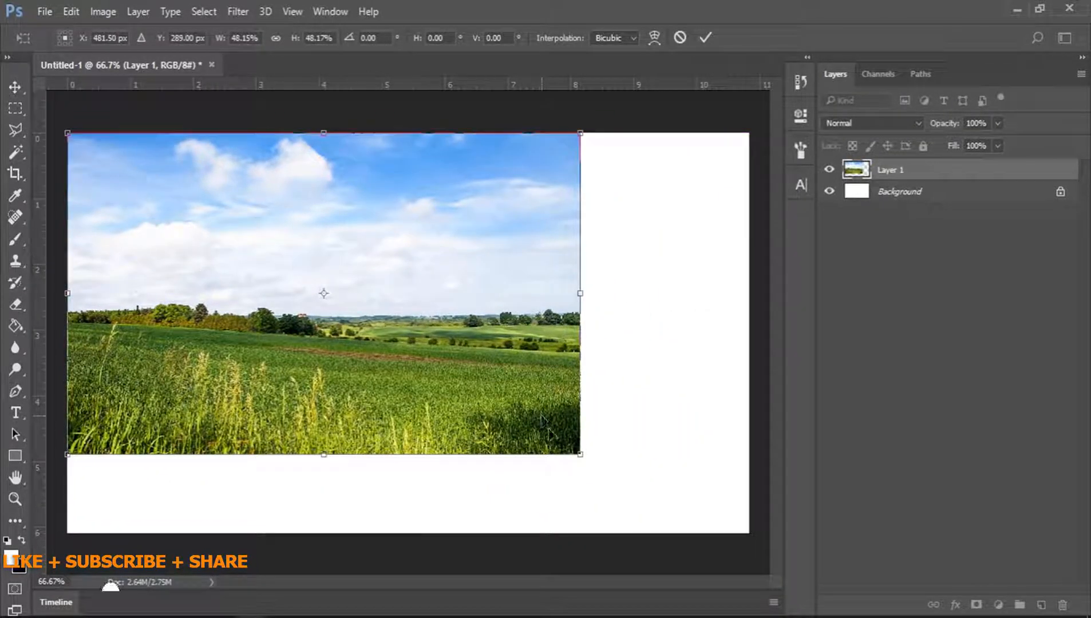
pyautogui.moveTo(580, 456); pyautogui.dragTo(749, 532)
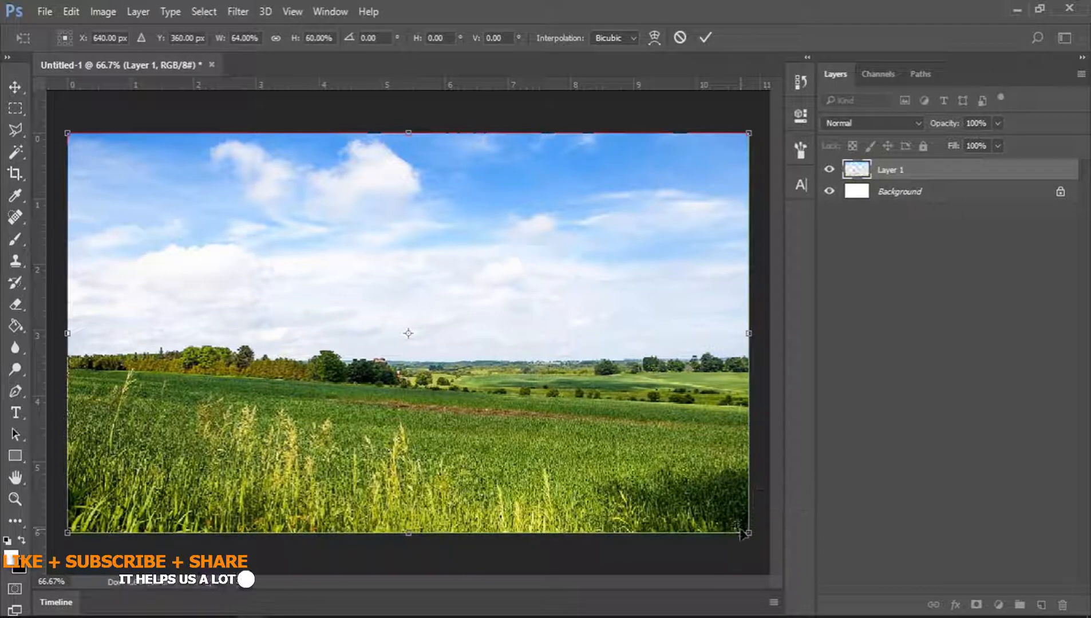
pyautogui.click(706, 38)
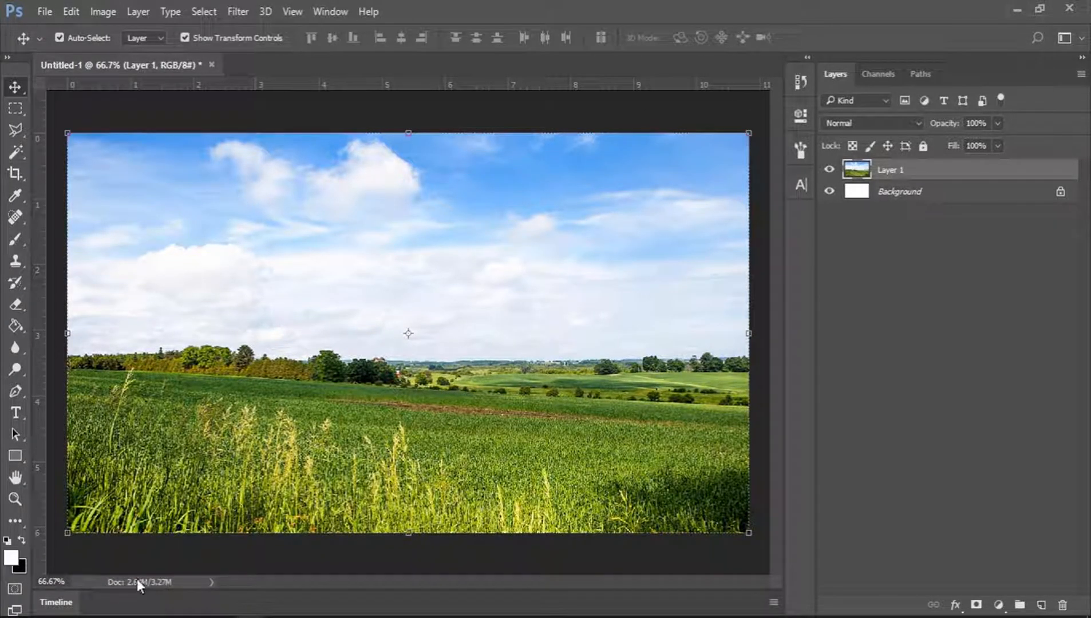
pyautogui.click(104, 616)
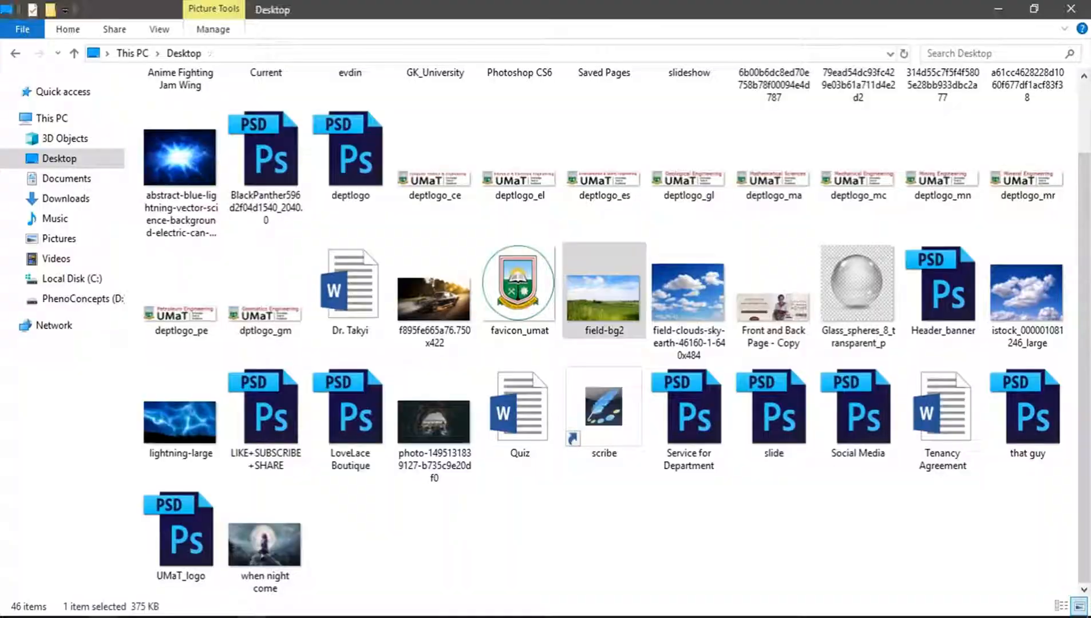
pyautogui.click(653, 527)
pyautogui.scroll(2, 657, 534)
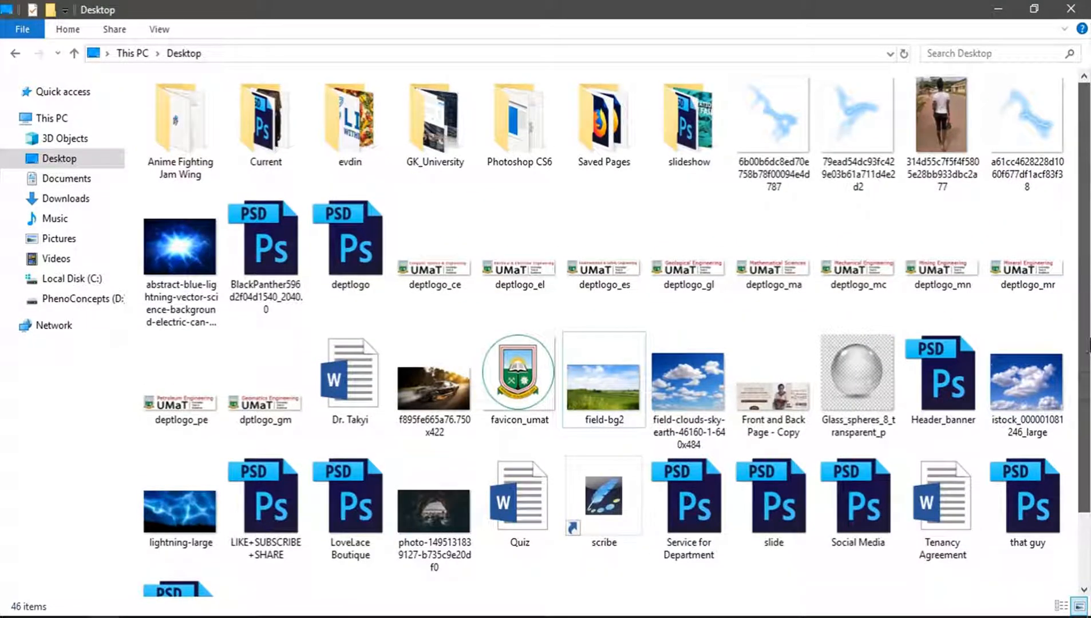
pyautogui.scroll(-1, 1088, 346)
pyautogui.scroll(1, 1088, 309)
pyautogui.press('super+e')
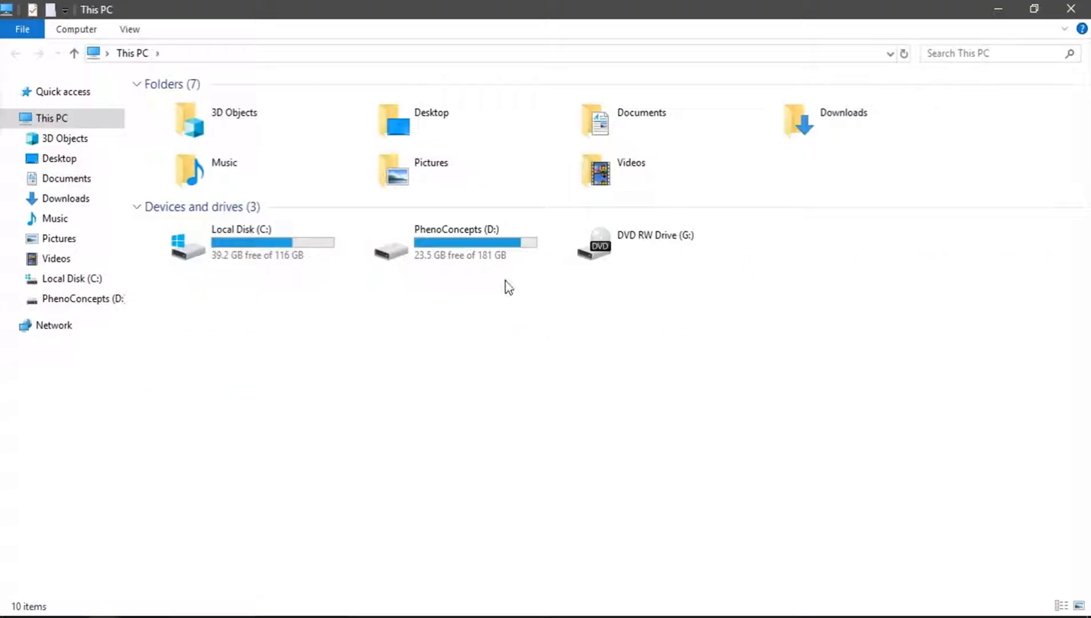
# Browse to the Camera folder under PhenoConcepts (D:) > Others > My phone > DCIM.
pyautogui.doubleClick(445, 248)
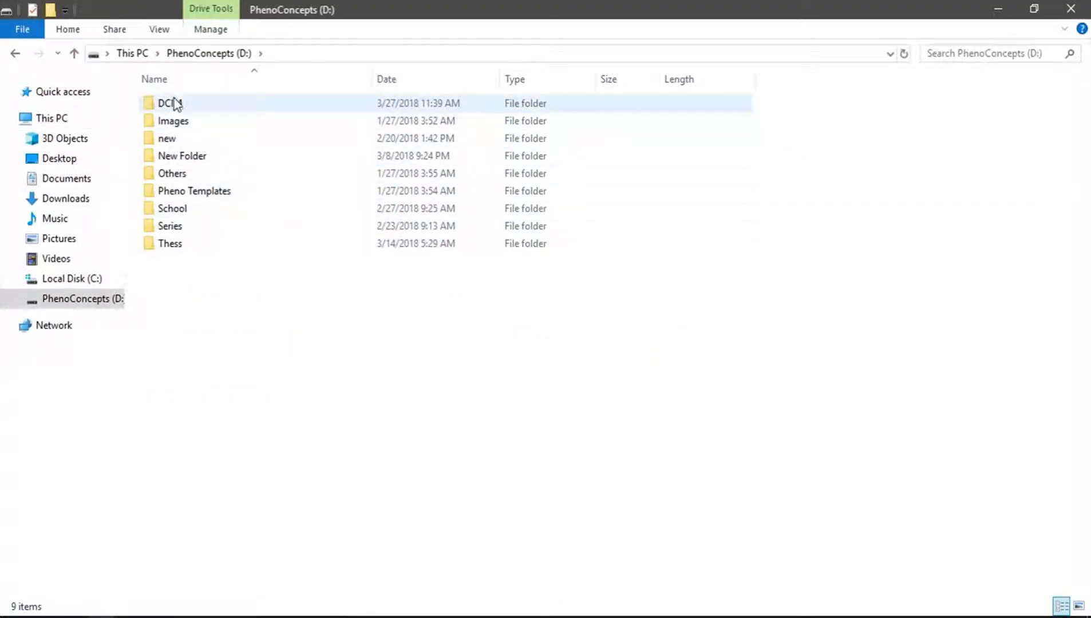
pyautogui.doubleClick(172, 174)
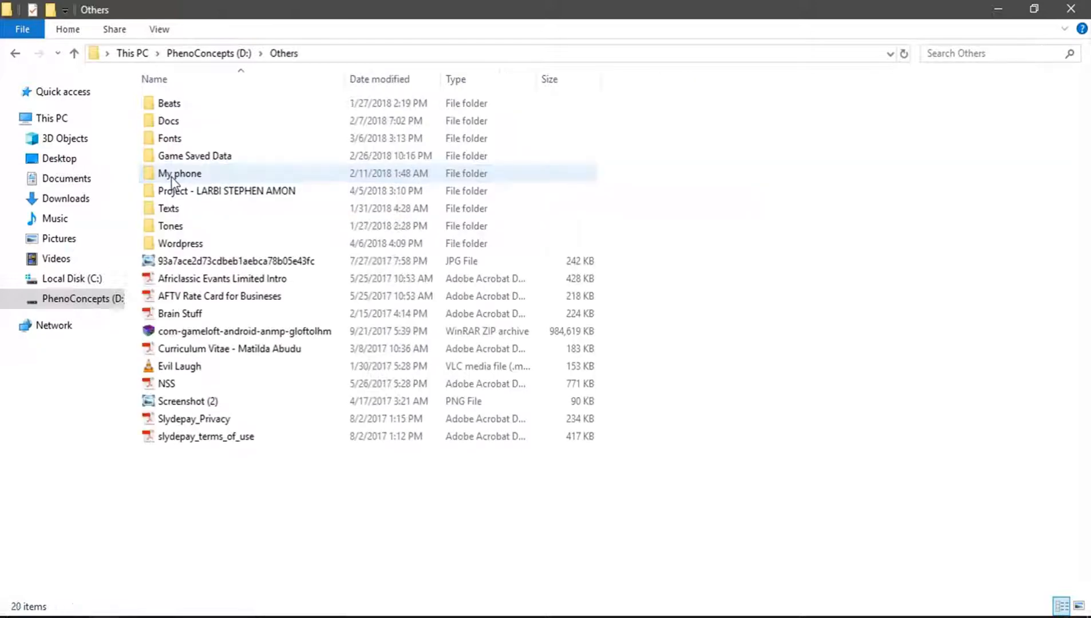
pyautogui.doubleClick(175, 174)
pyautogui.click(171, 108)
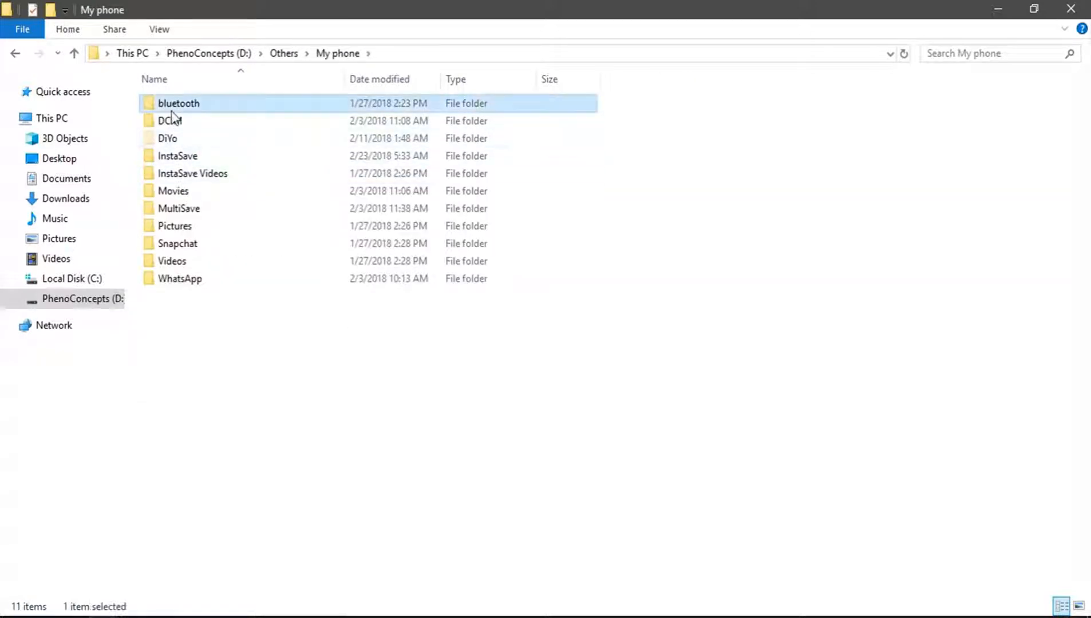
pyautogui.doubleClick(171, 109)
pyautogui.press('BackSpace')
pyautogui.doubleClick(172, 117)
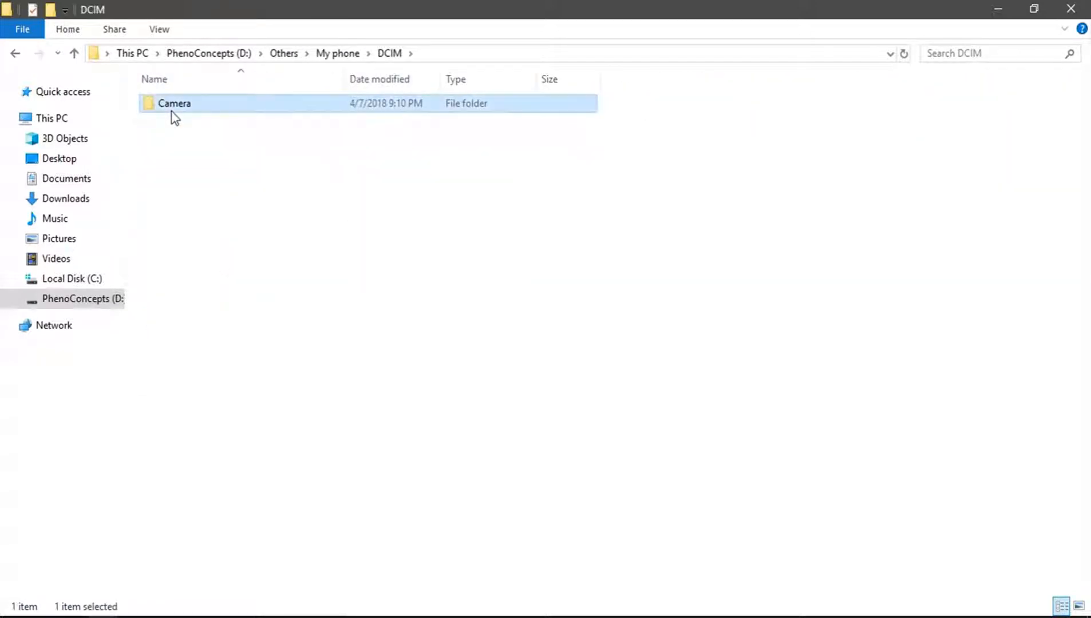
pyautogui.doubleClick(174, 117)
pyautogui.press('End')
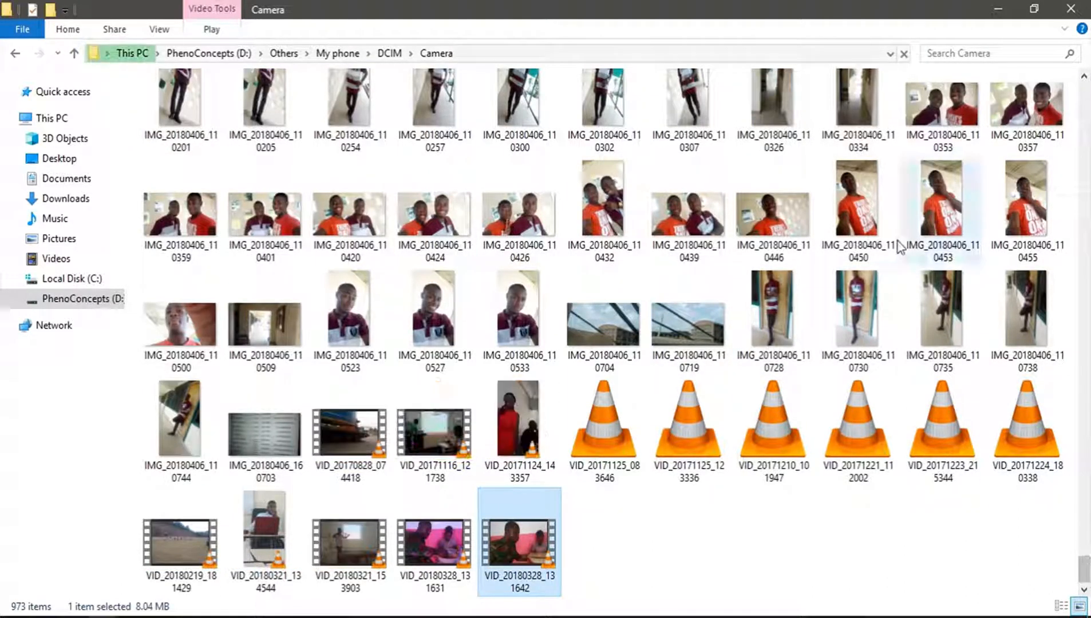
# Open the photo IMG_20180406_110302 in Photoshop.
pyautogui.click(602, 99)
pyautogui.click(664, 105)
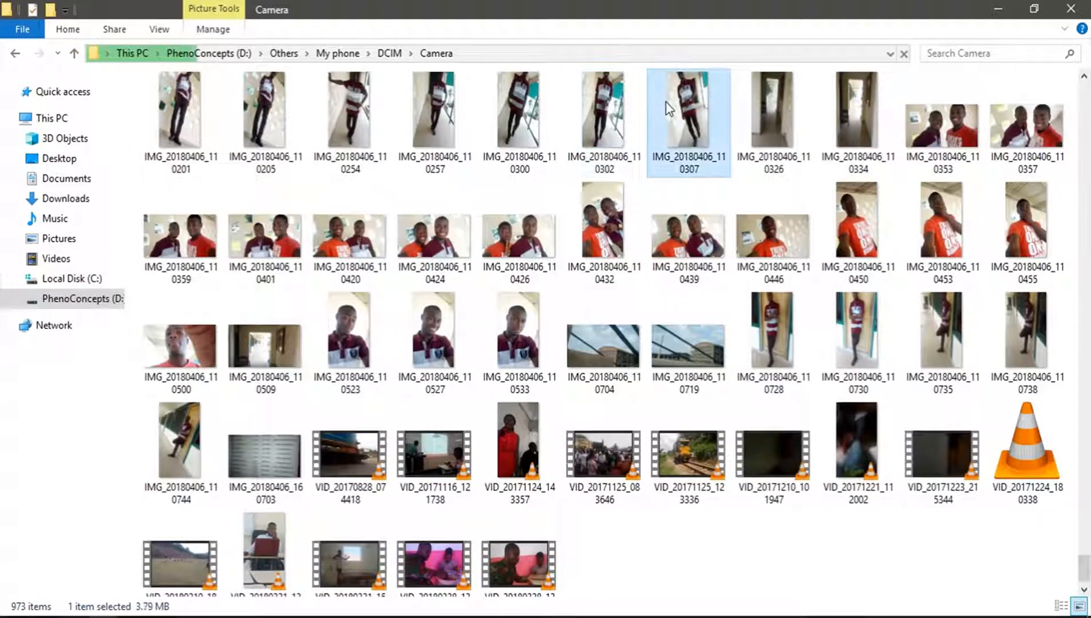
pyautogui.click(610, 106)
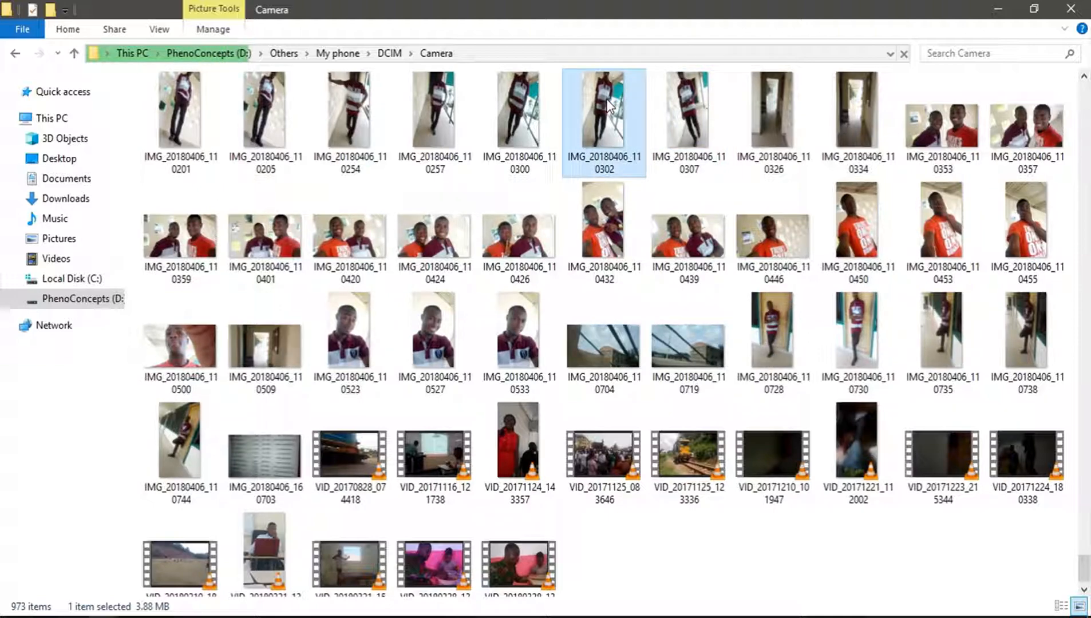
pyautogui.doubleClick(611, 106)
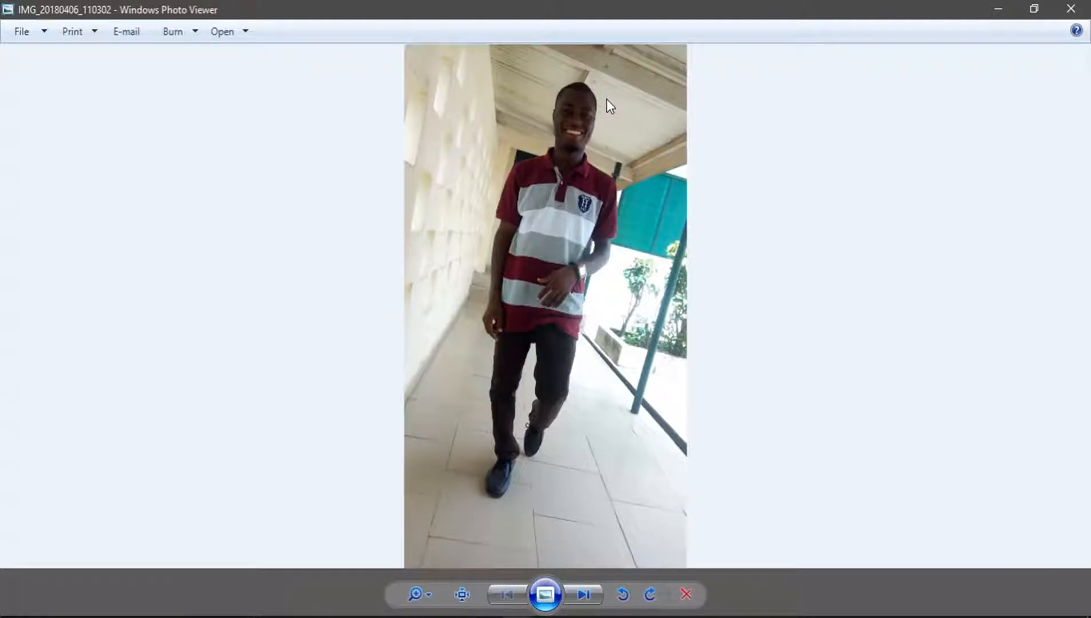
pyautogui.click(1071, 8)
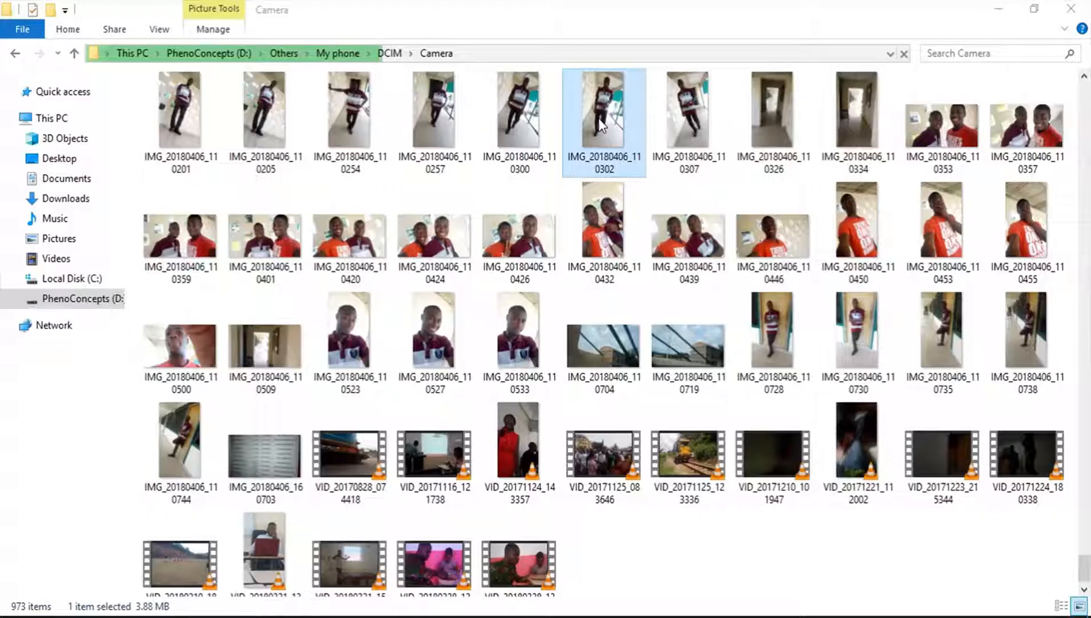
pyautogui.moveTo(606, 117); pyautogui.dragTo(504, 67)
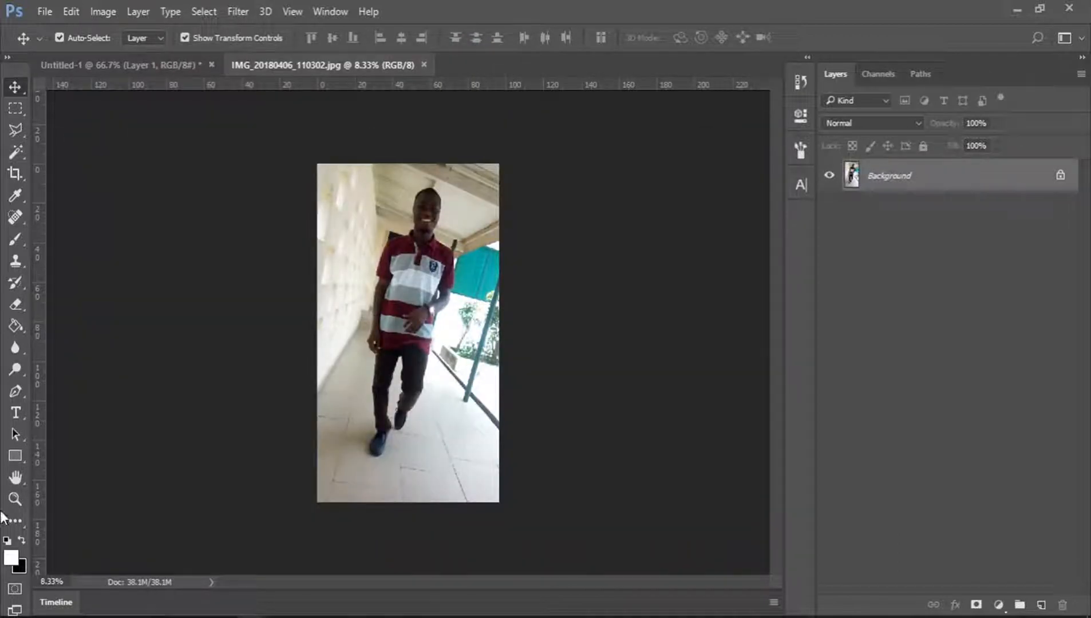
# Zoom in on the person's face in the opened photo with the Zoom tool.
pyautogui.click(14, 499)
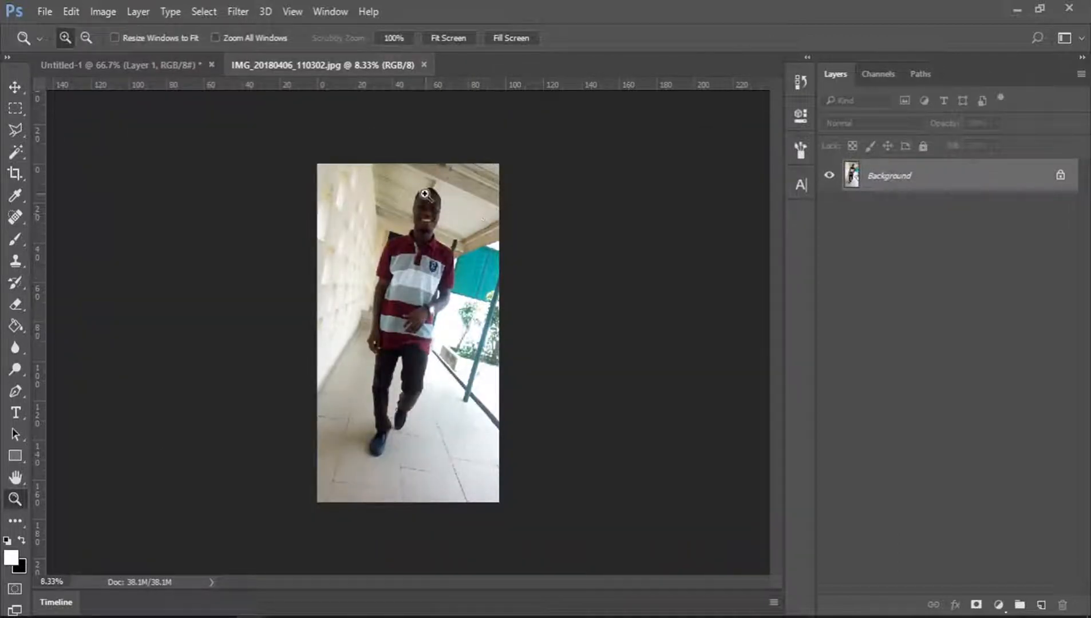
pyautogui.click(425, 194)
pyautogui.click(424, 194)
pyautogui.click(425, 194)
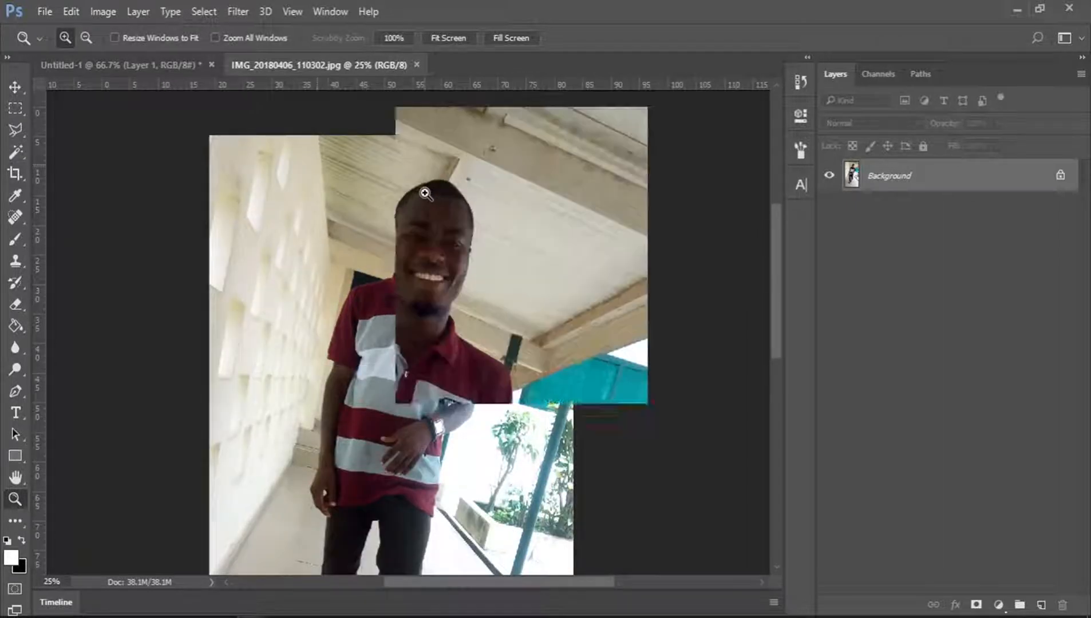
pyautogui.click(425, 194)
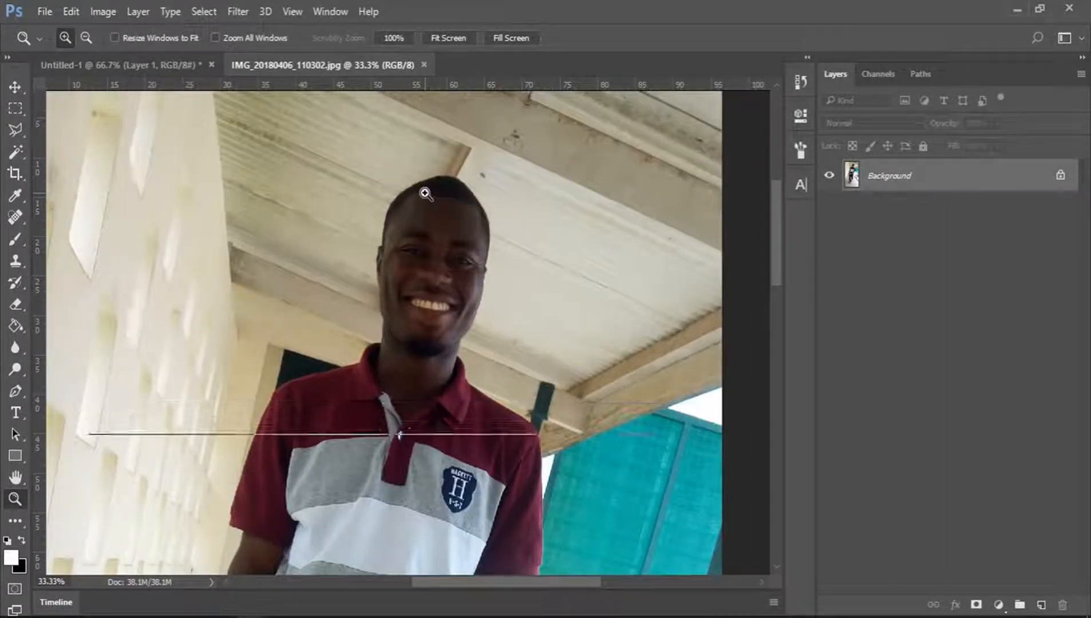
pyautogui.click(425, 193)
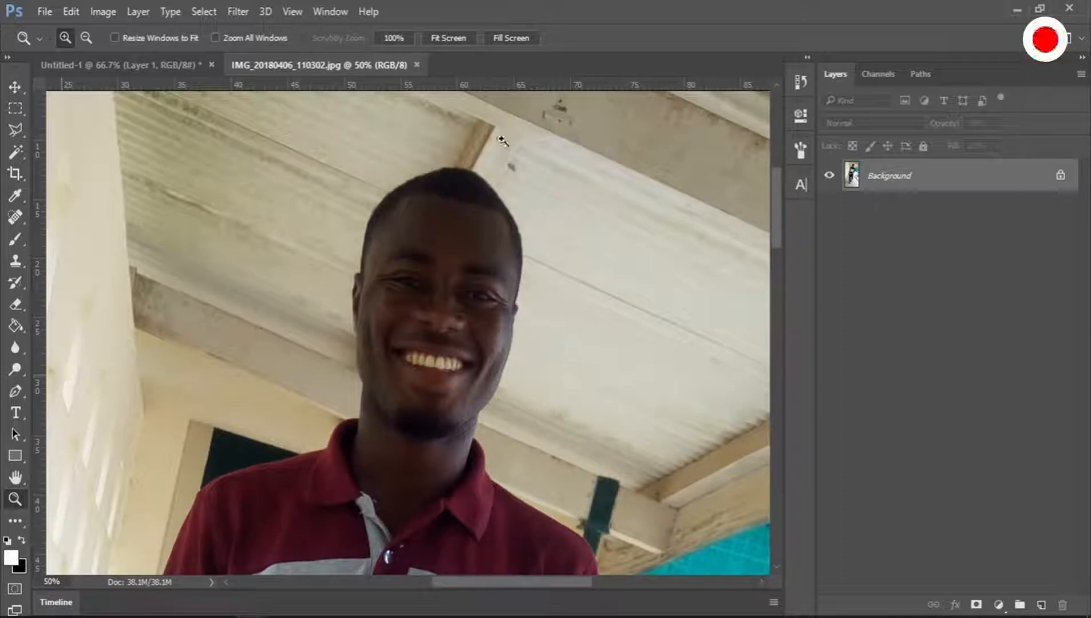
pyautogui.click(464, 170)
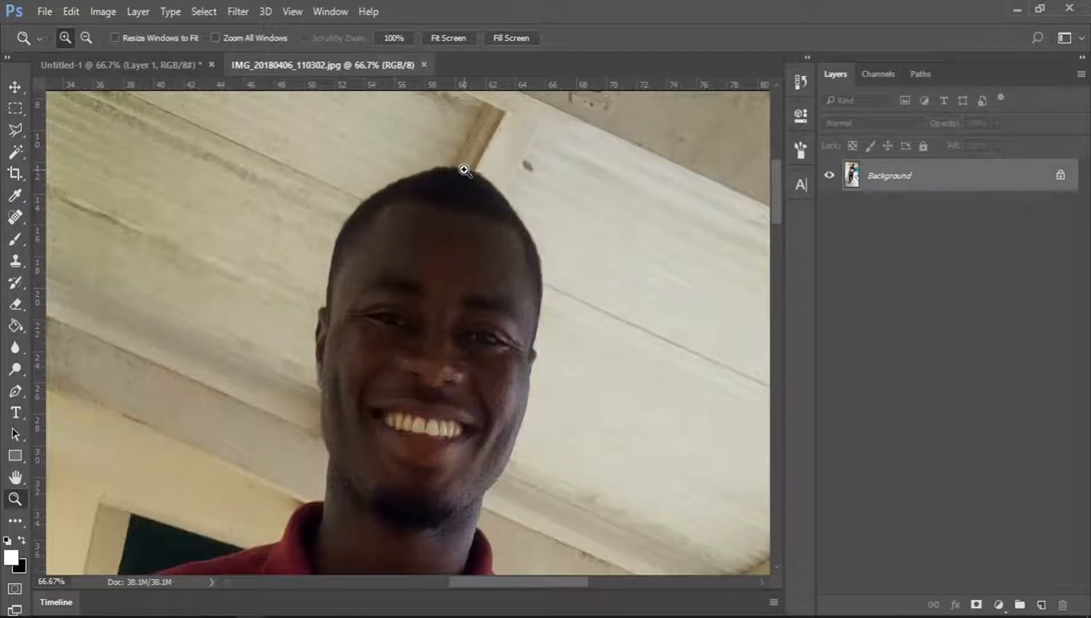
pyautogui.click(15, 391)
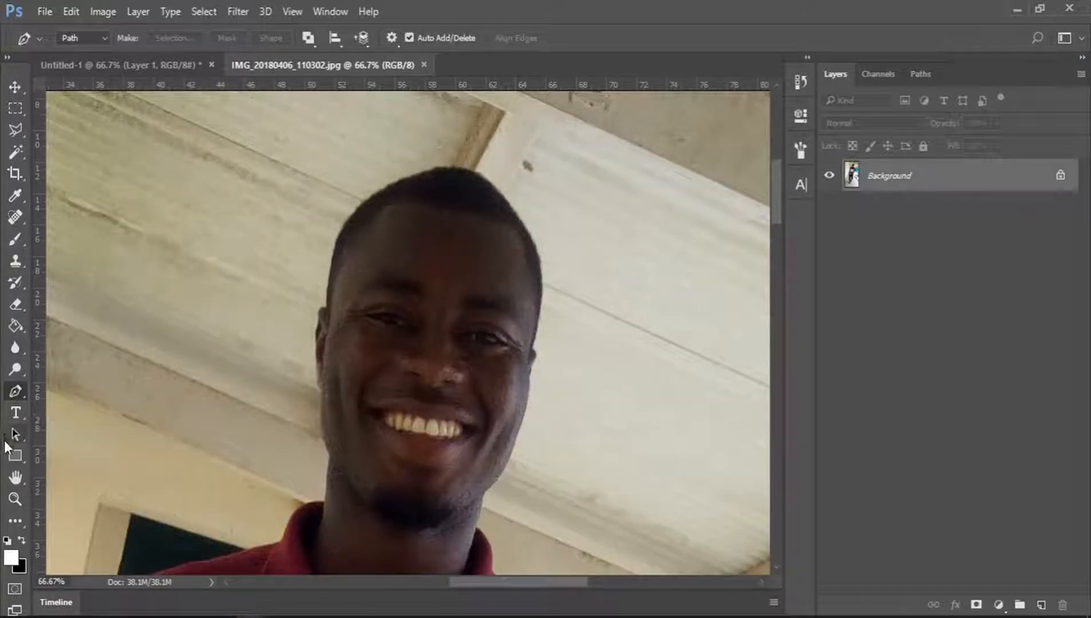
pyautogui.click(15, 499)
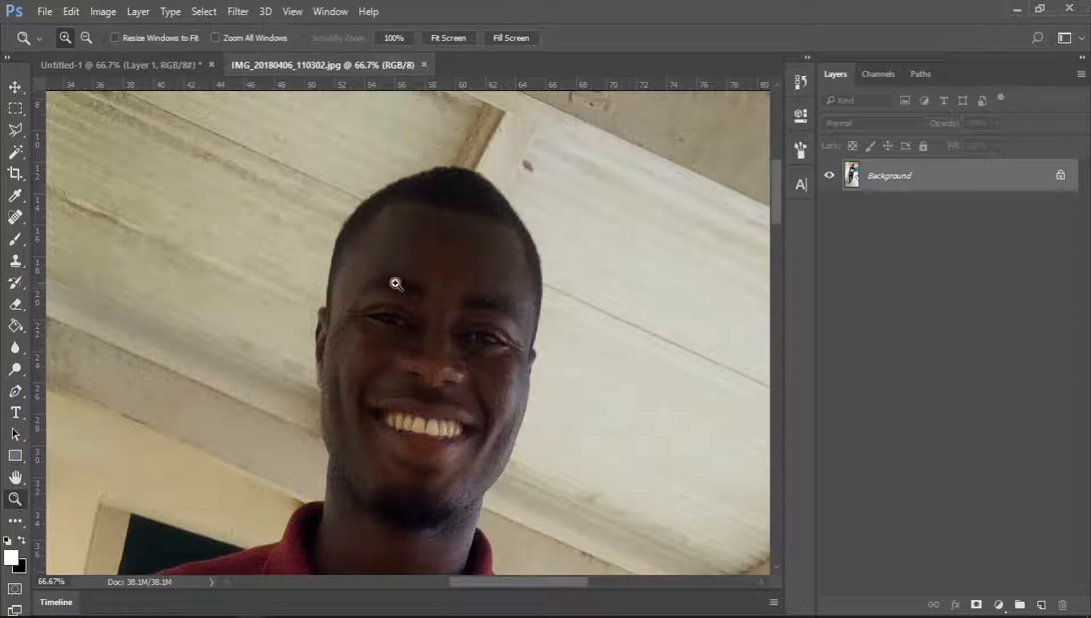
pyautogui.click(448, 38)
# Select the person's head, face and neck with the Quick Selection tool.
pyautogui.click(11, 153)
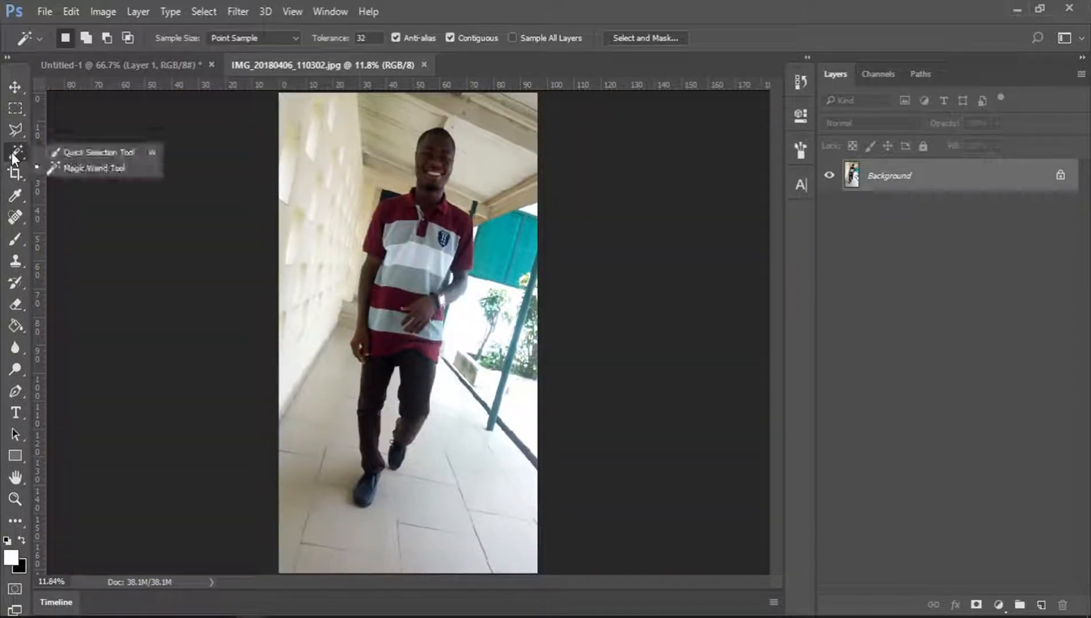
pyautogui.click(76, 151)
pyautogui.click(15, 498)
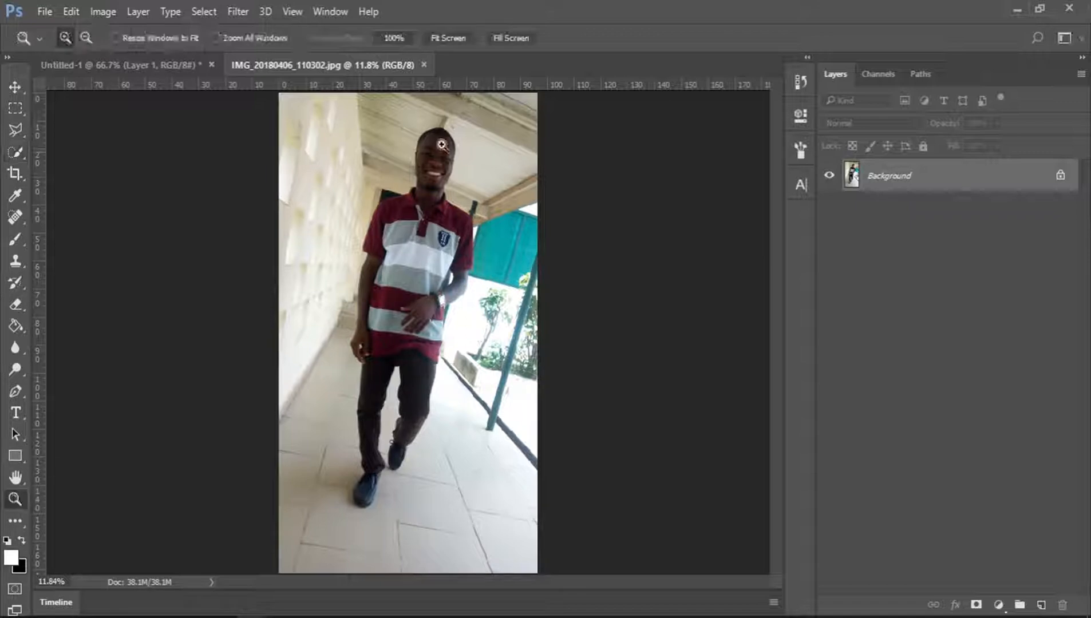
pyautogui.click(512, 213)
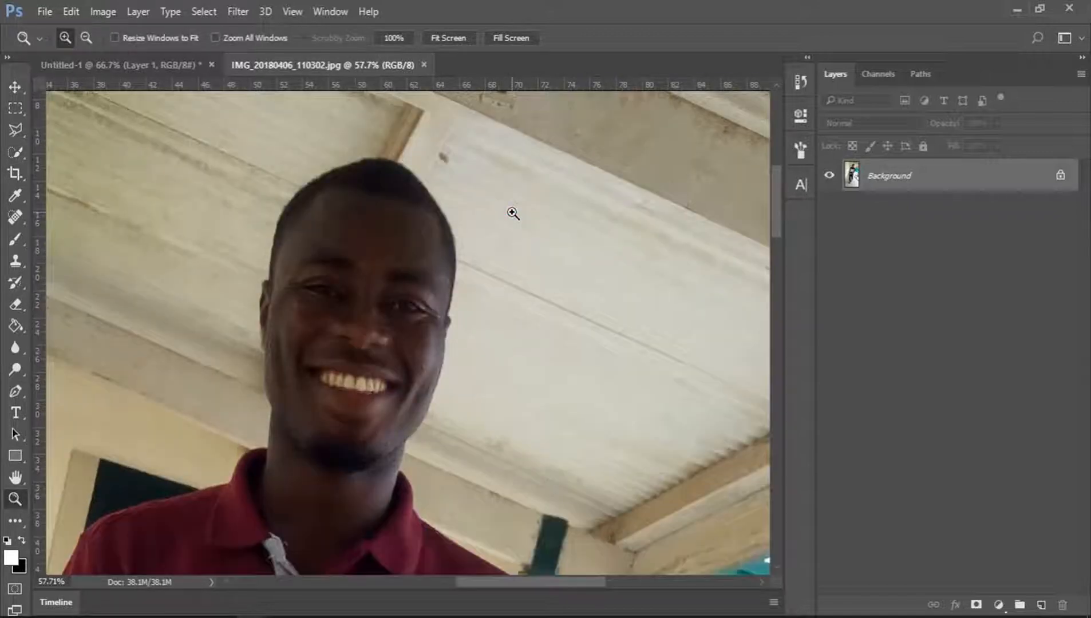
pyautogui.click(21, 150)
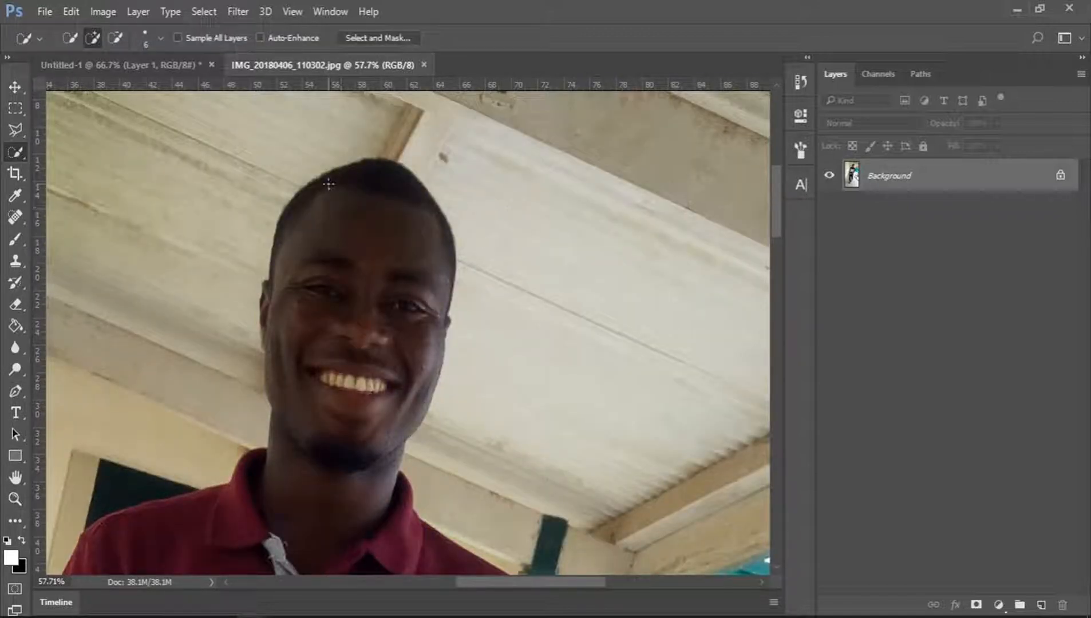
pyautogui.moveTo(386, 175)
pyautogui.mouseDown()
pyautogui.moveTo(372, 186)
pyautogui.moveTo(425, 245)
pyautogui.mouseUp()
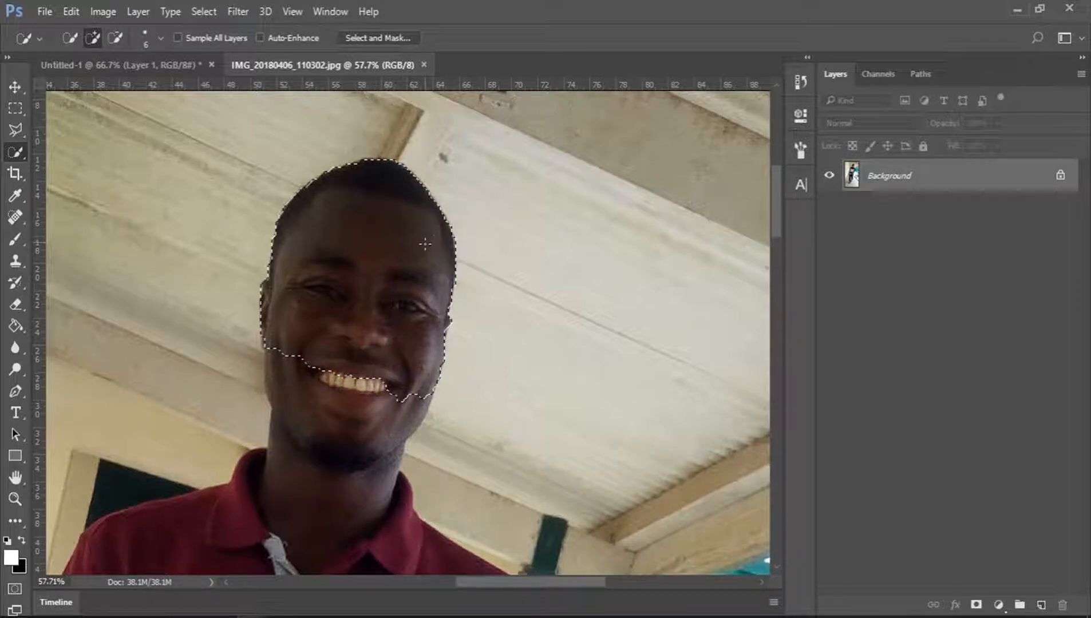
pyautogui.moveTo(406, 305)
pyautogui.mouseDown()
pyautogui.moveTo(345, 359)
pyautogui.moveTo(312, 487)
pyautogui.mouseUp()
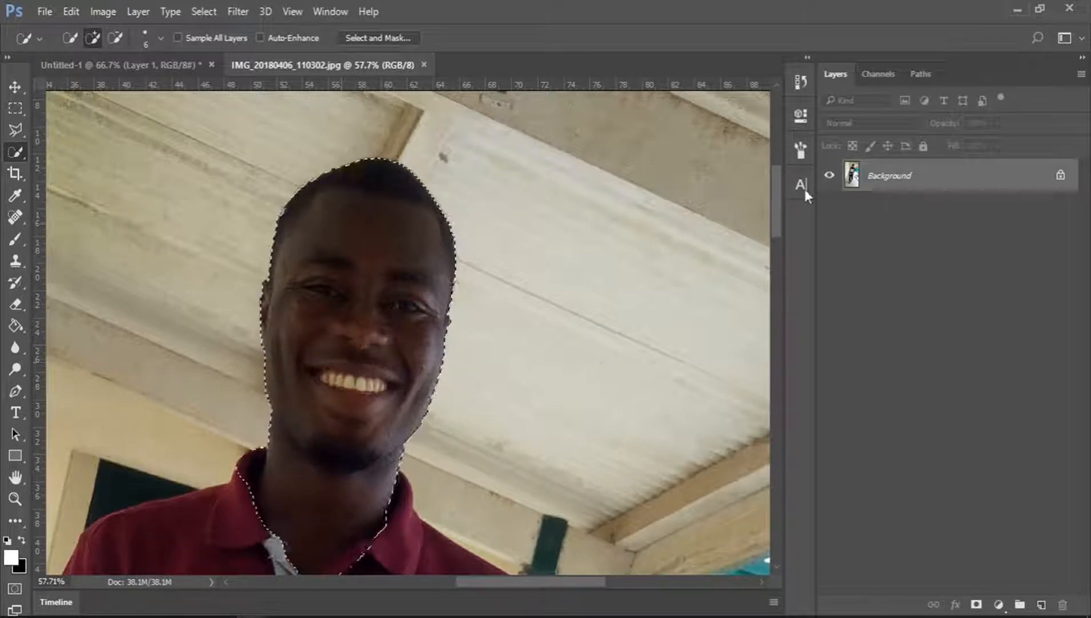
# Extend the selection over the shirt, including the collar, sleeves, stripes and chest logo.
pyautogui.moveTo(779, 188); pyautogui.dragTo(777, 244)
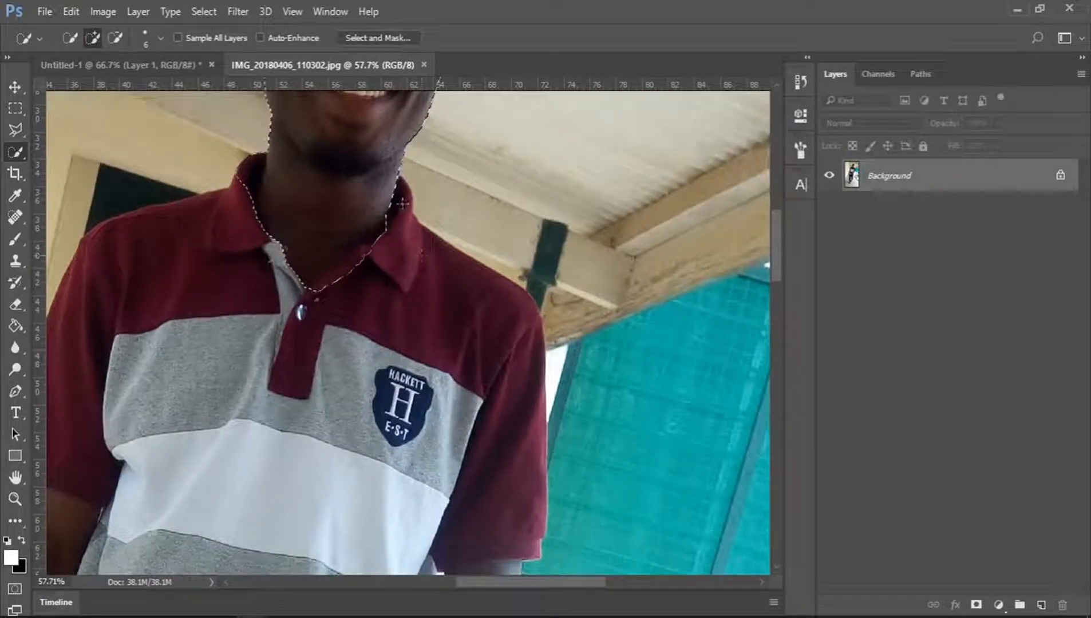
pyautogui.moveTo(399, 196)
pyautogui.mouseDown()
pyautogui.moveTo(421, 260)
pyautogui.moveTo(474, 289)
pyautogui.moveTo(515, 372)
pyautogui.mouseUp()
pyautogui.moveTo(508, 515); pyautogui.dragTo(509, 516)
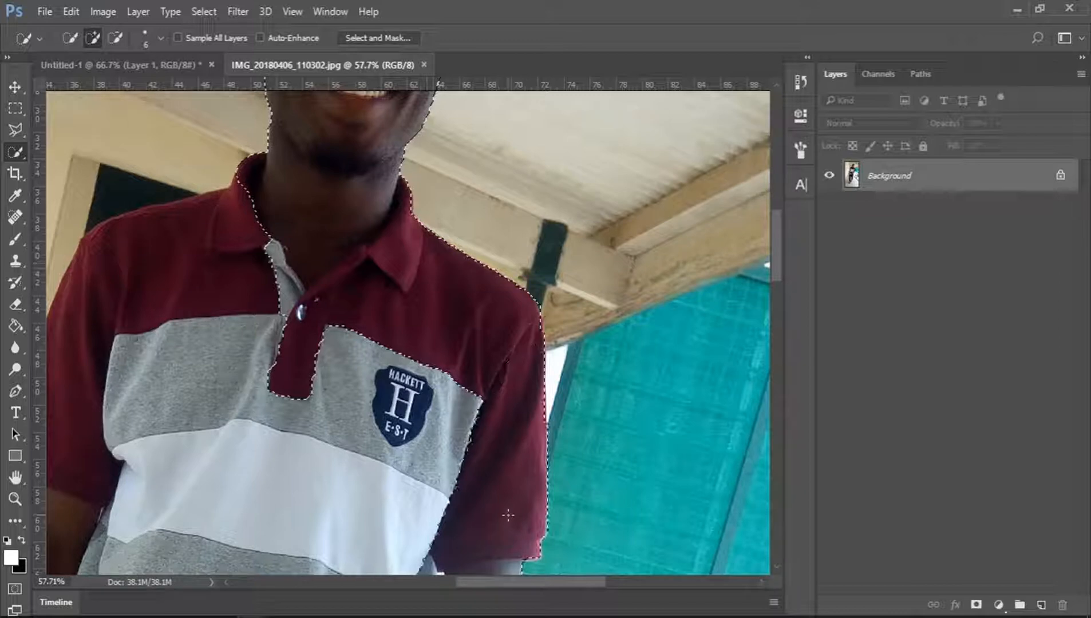
pyautogui.moveTo(529, 584); pyautogui.dragTo(479, 585)
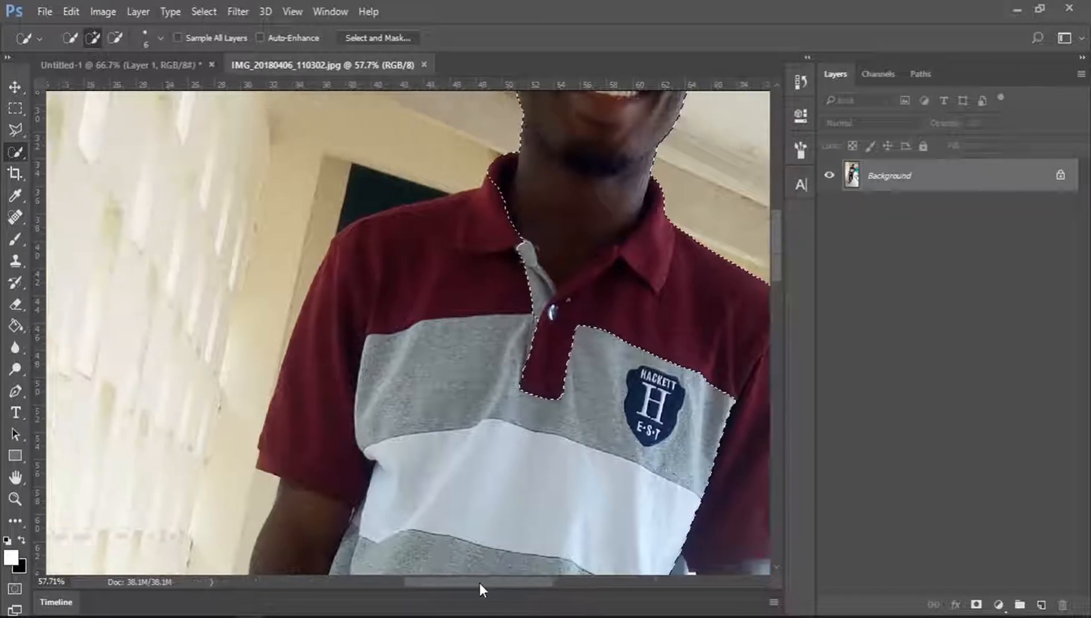
pyautogui.click(396, 248)
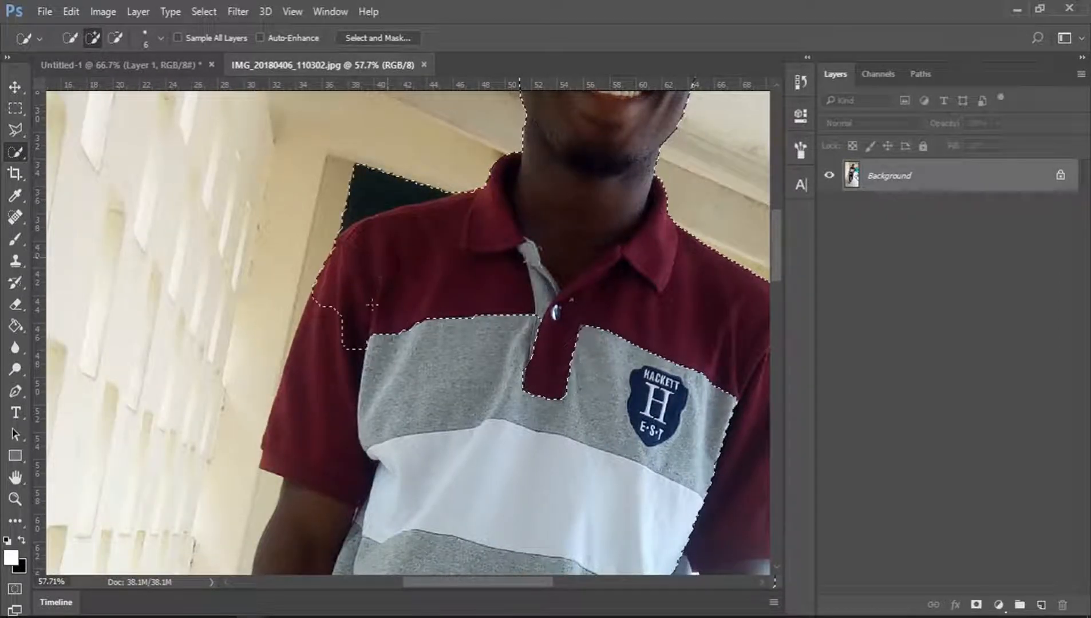
pyautogui.moveTo(336, 335); pyautogui.dragTo(312, 415)
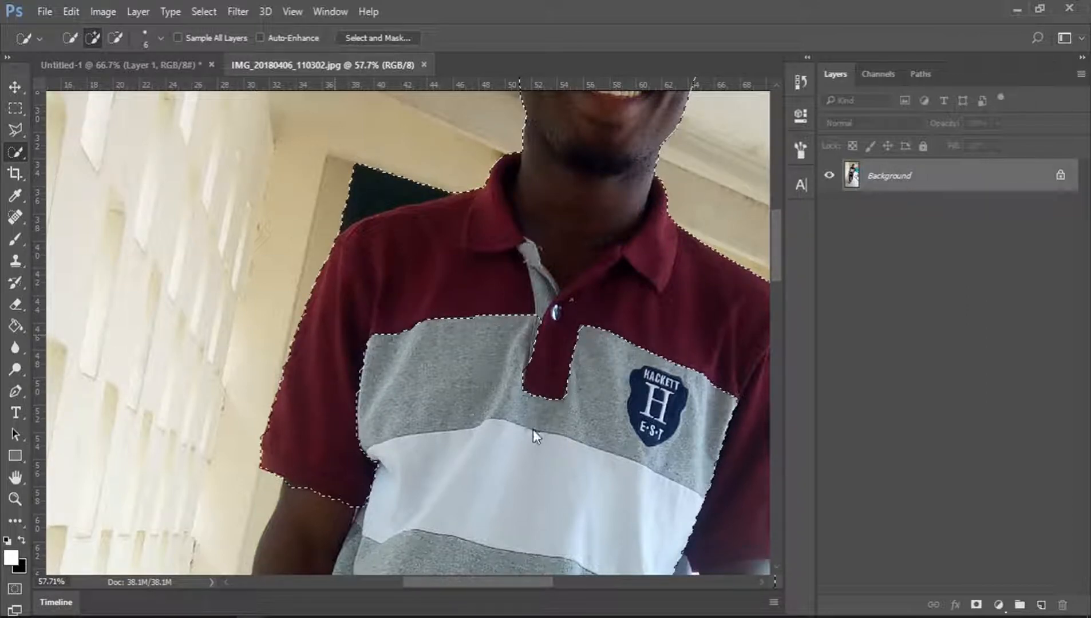
pyautogui.moveTo(534, 437)
pyautogui.mouseDown()
pyautogui.moveTo(607, 418)
pyautogui.moveTo(608, 339)
pyautogui.mouseUp()
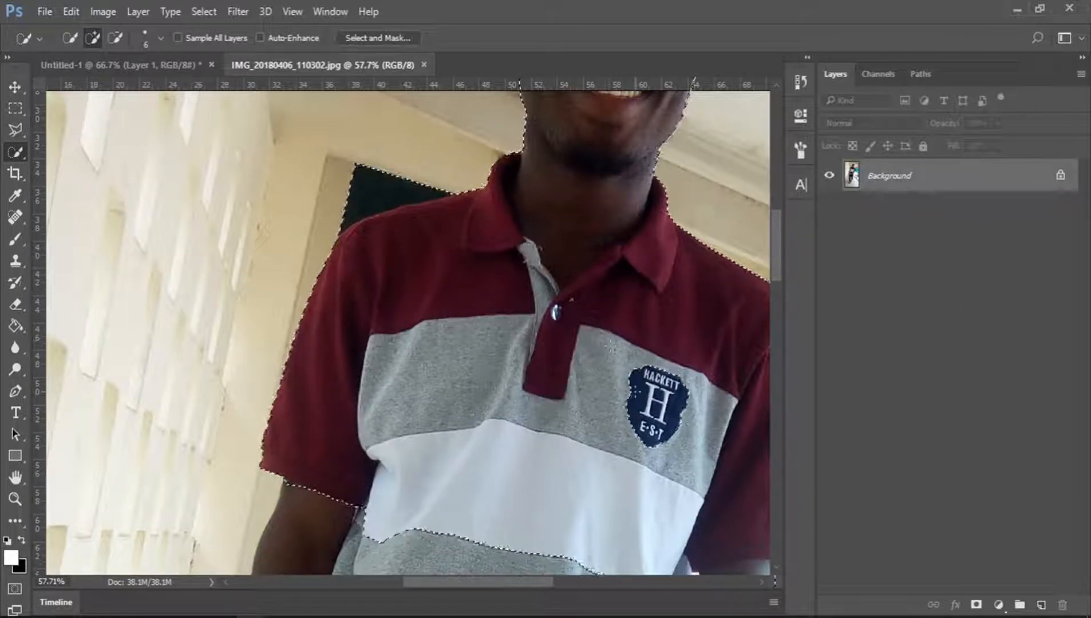
pyautogui.moveTo(639, 390); pyautogui.dragTo(663, 395)
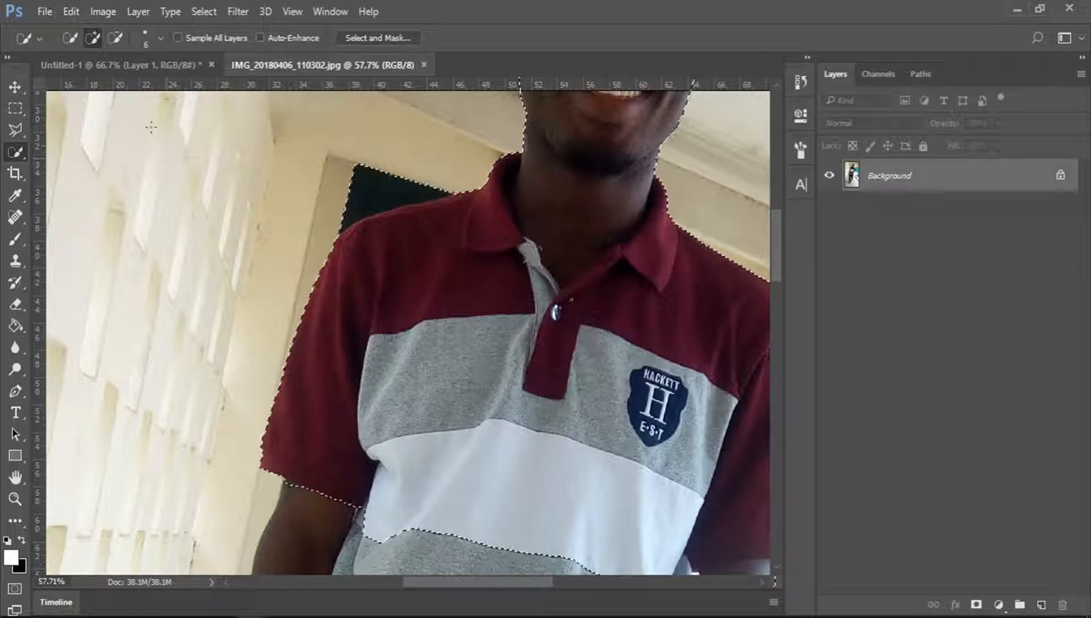
# Set the brush size to 10 px and subtract the dark doorway behind the shoulder from the selection.
pyautogui.click(160, 38)
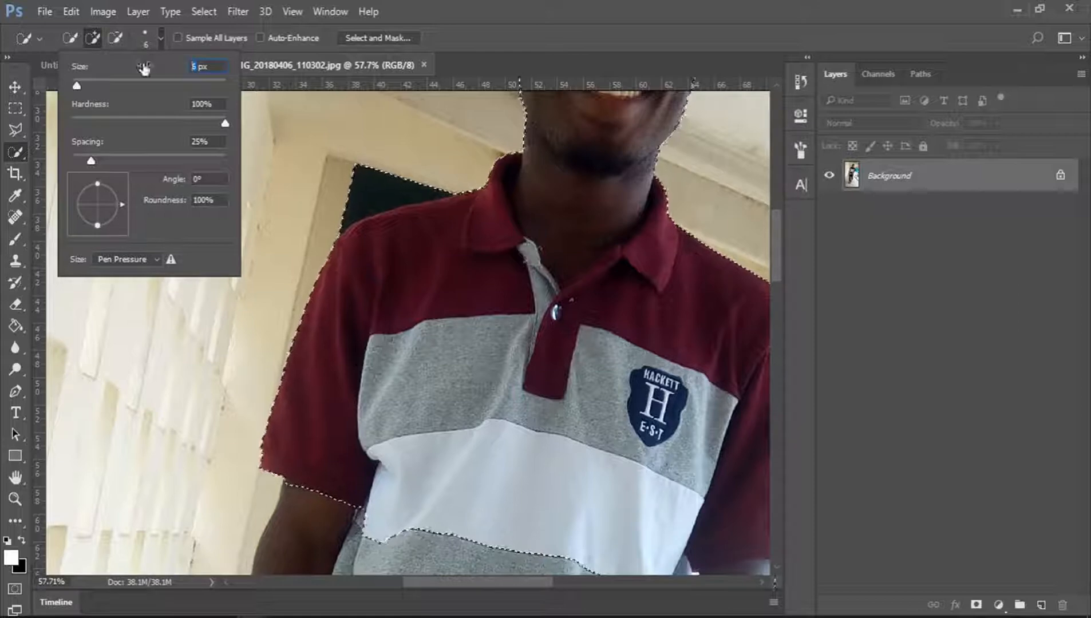
pyautogui.write('10')
pyautogui.press('Return')
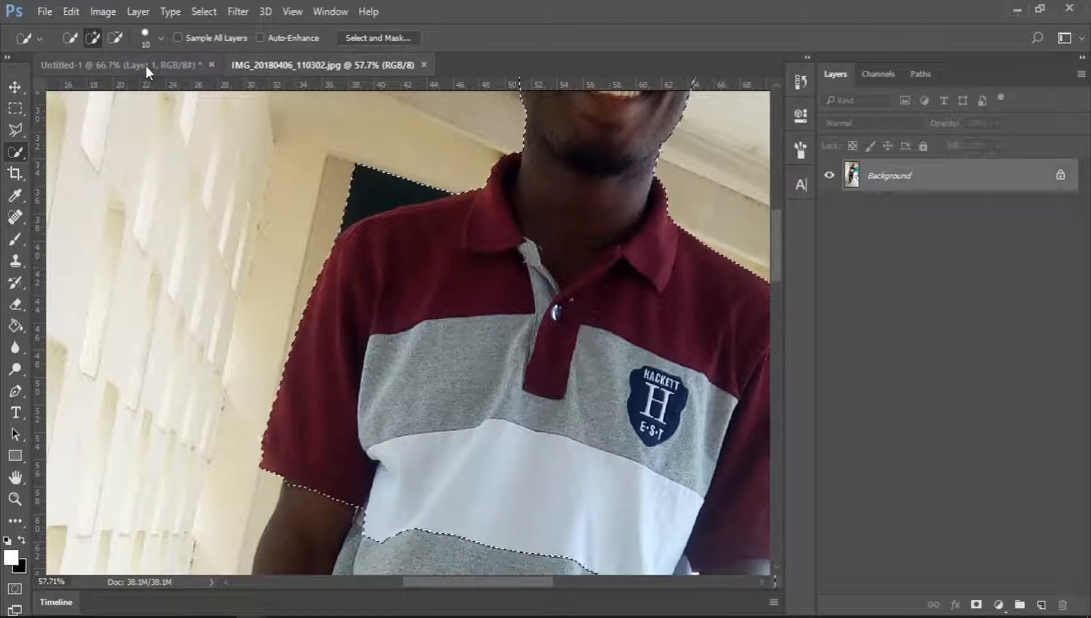
pyautogui.press('alt')
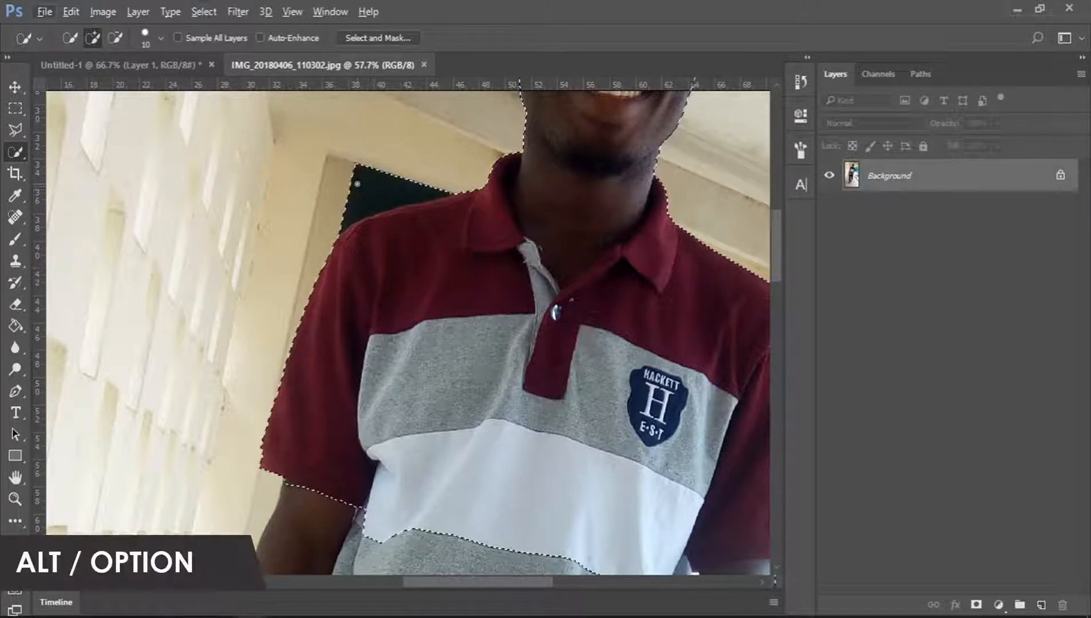
pyautogui.press('alt')
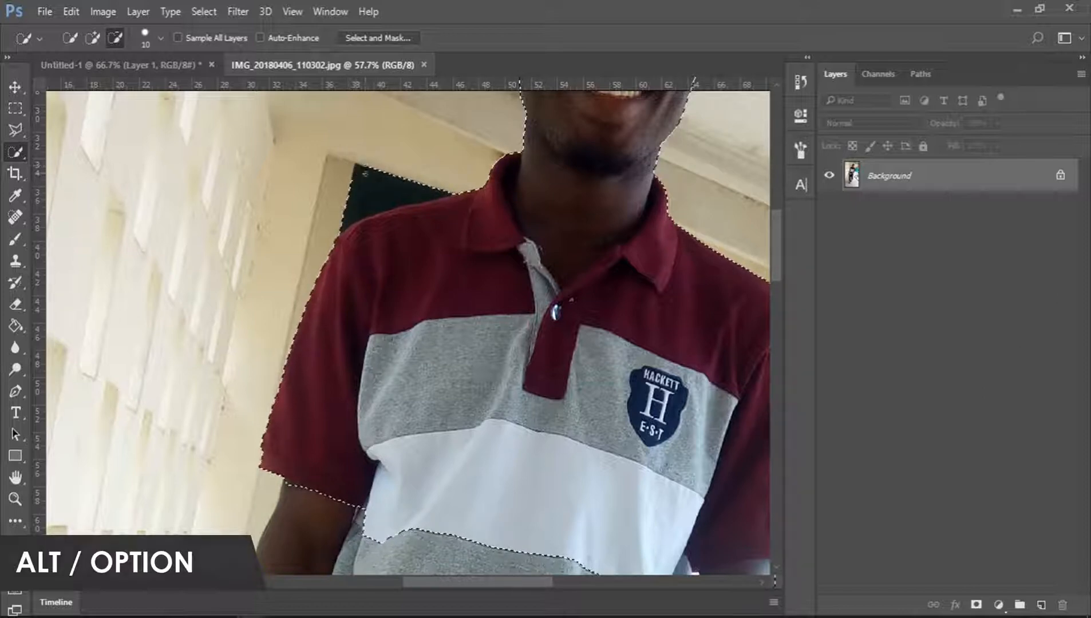
pyautogui.moveTo(364, 173); pyautogui.dragTo(354, 191)
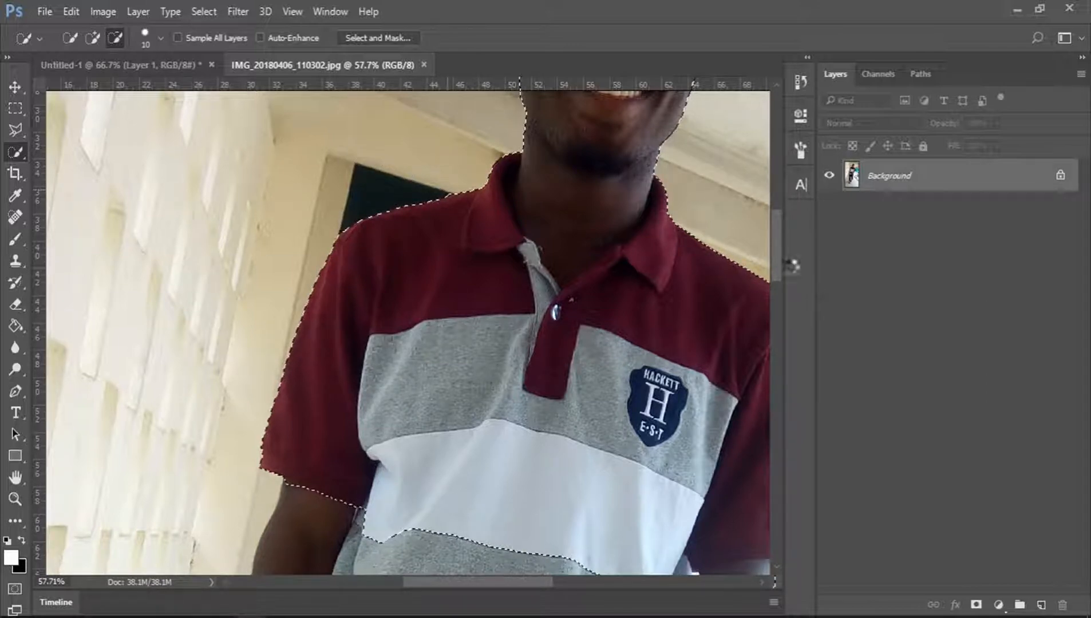
# Add the left arm, the lower shirt stripes and the resting hand to the selection.
pyautogui.moveTo(774, 242); pyautogui.dragTo(759, 298)
pyautogui.click(93, 38)
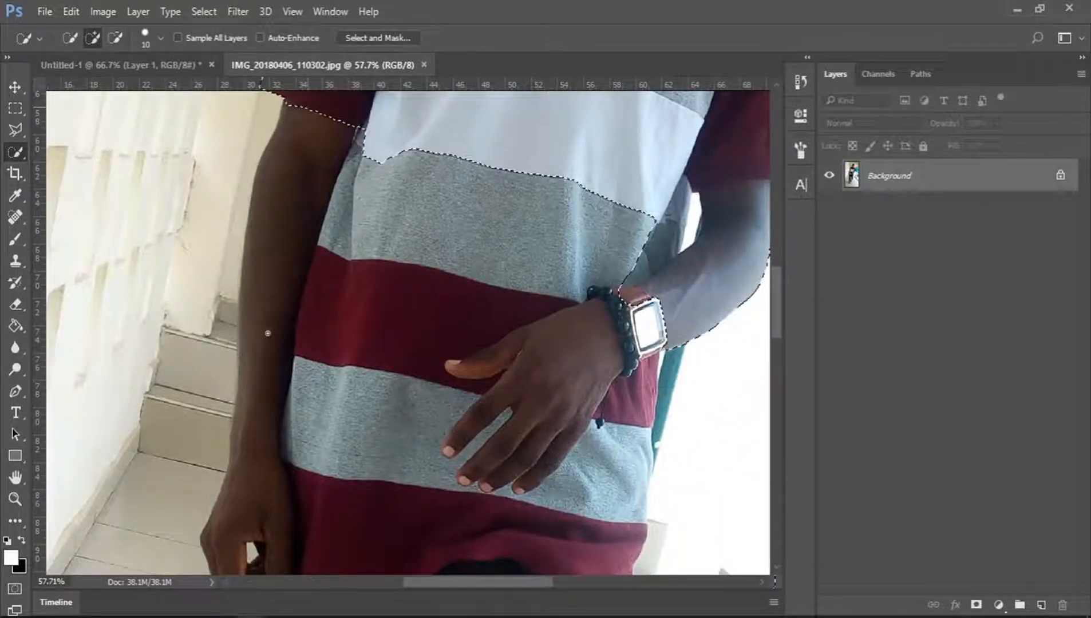
pyautogui.moveTo(267, 333); pyautogui.dragTo(261, 433)
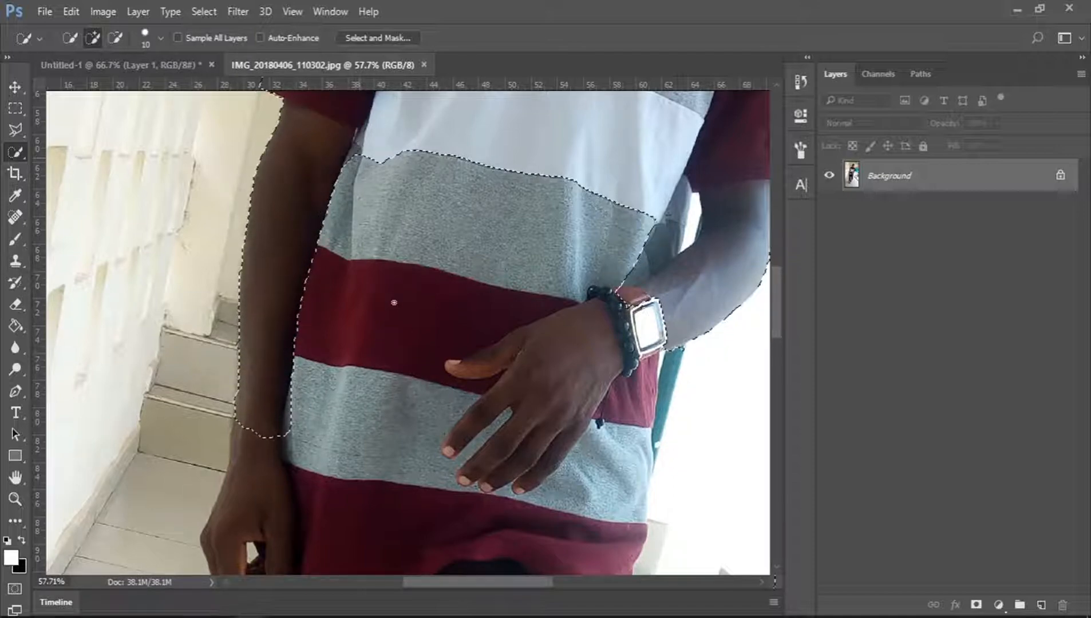
pyautogui.hotkey('ctrl', 'z')
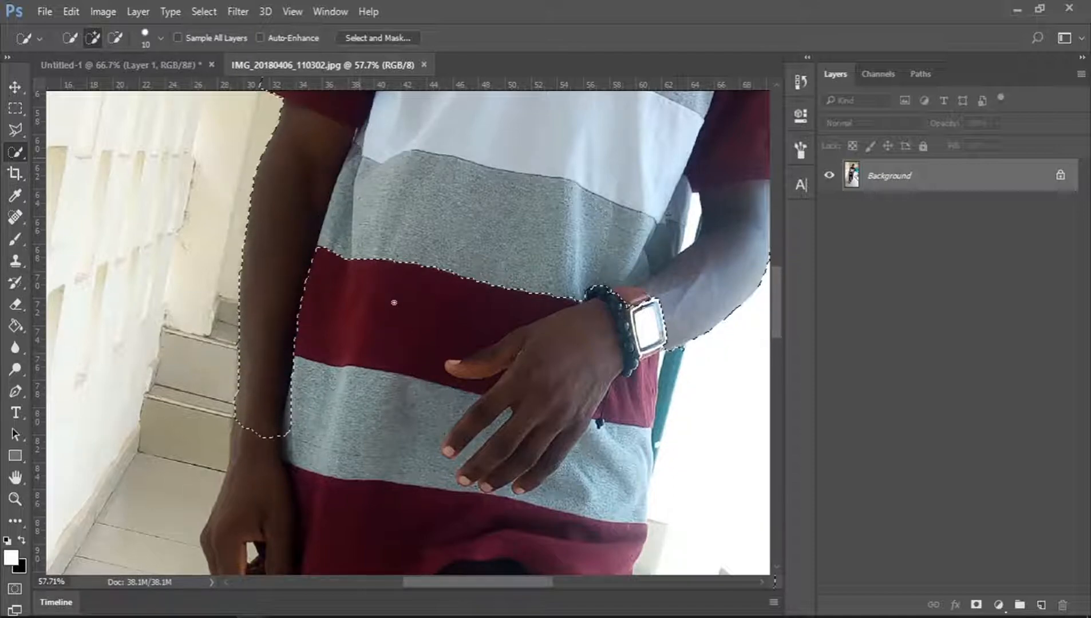
pyautogui.click(387, 358)
pyautogui.moveTo(350, 372); pyautogui.dragTo(358, 416)
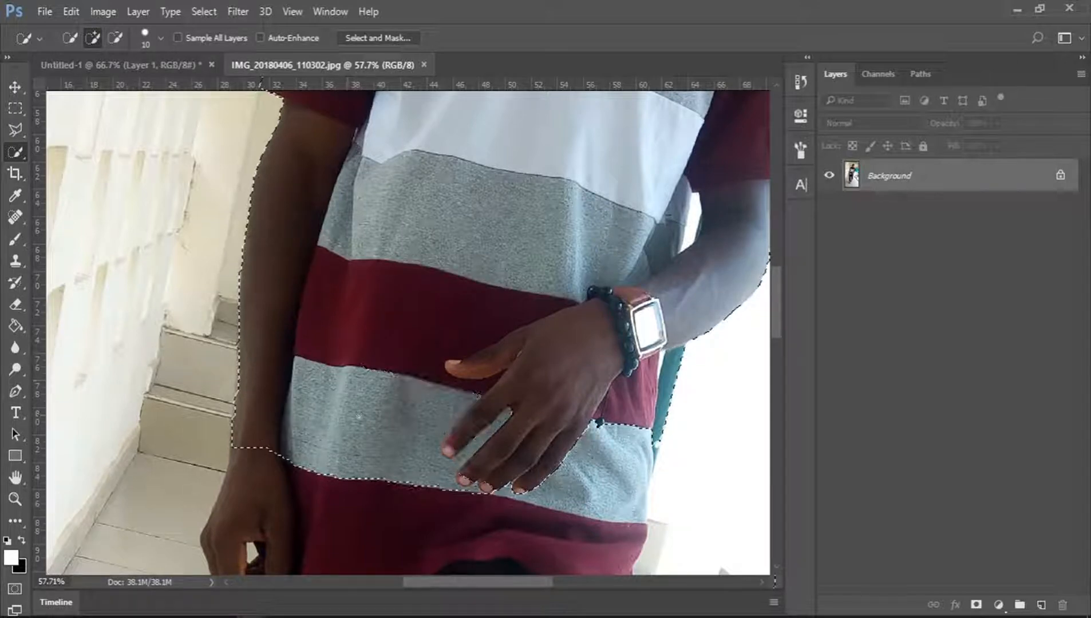
# Extend the selection down over the hanging hand, shirt hem, trousers and both shoes.
pyautogui.moveTo(779, 314); pyautogui.dragTo(780, 344)
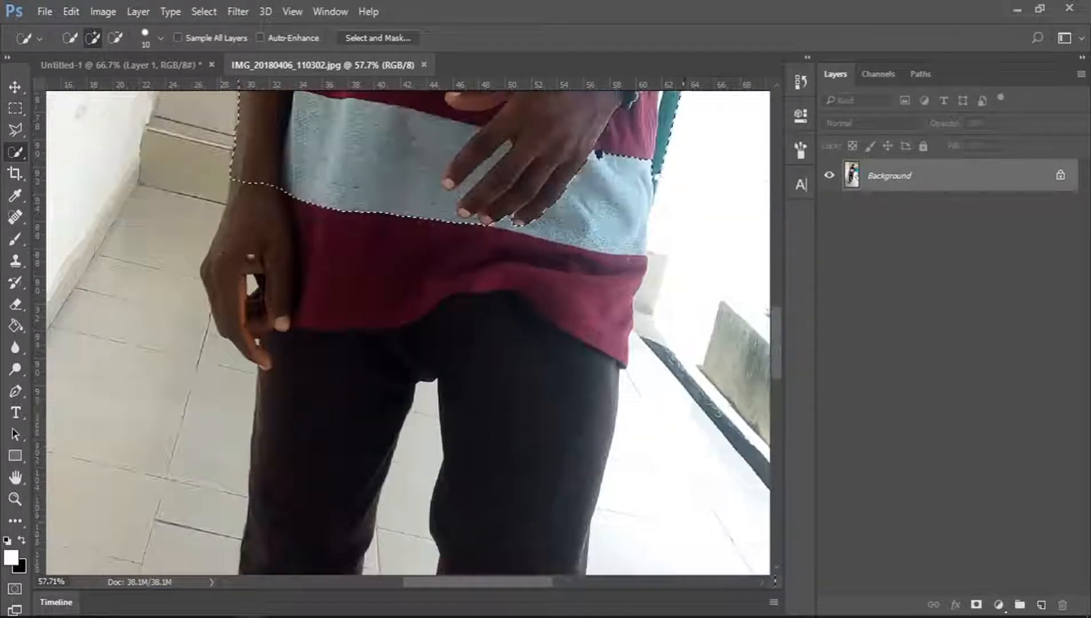
pyautogui.moveTo(250, 258)
pyautogui.mouseDown()
pyautogui.moveTo(251, 226)
pyautogui.moveTo(230, 271)
pyautogui.mouseUp()
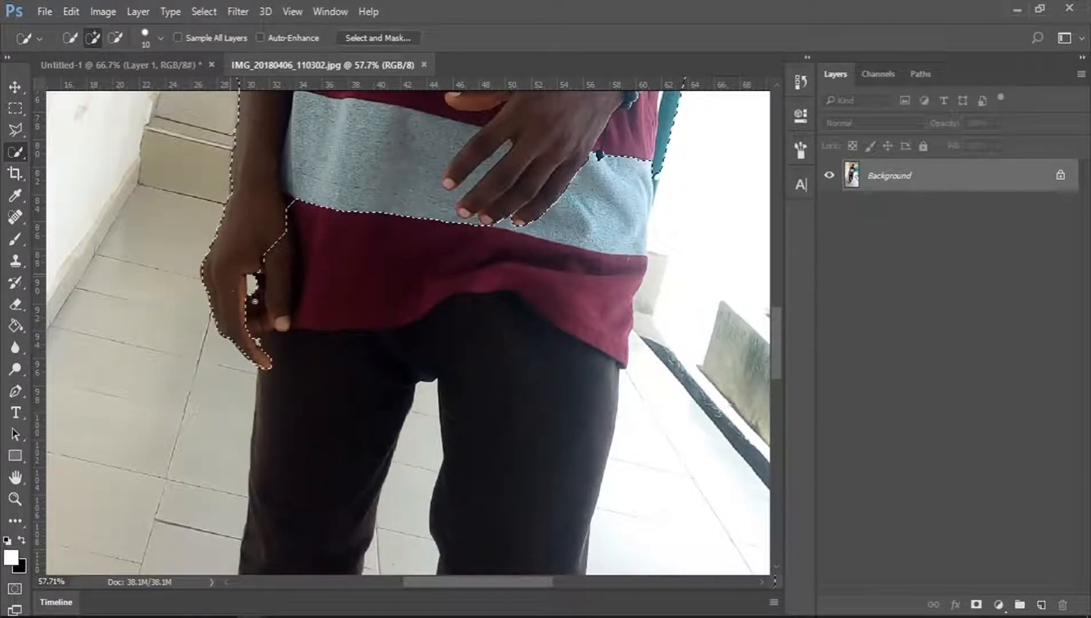
pyautogui.moveTo(255, 301); pyautogui.dragTo(303, 304)
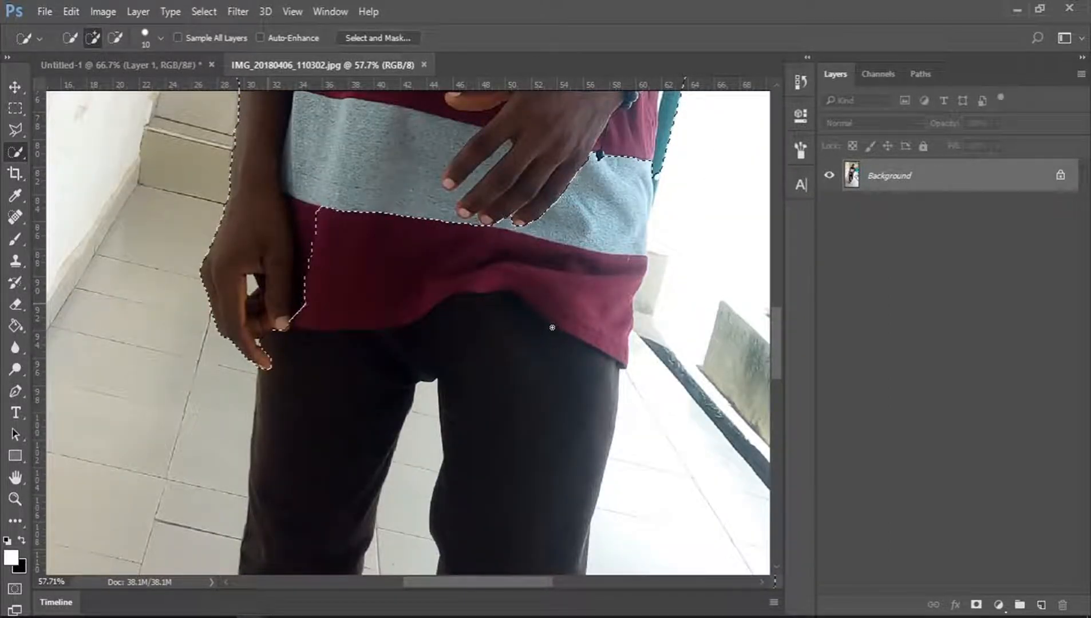
pyautogui.moveTo(552, 327); pyautogui.dragTo(561, 301)
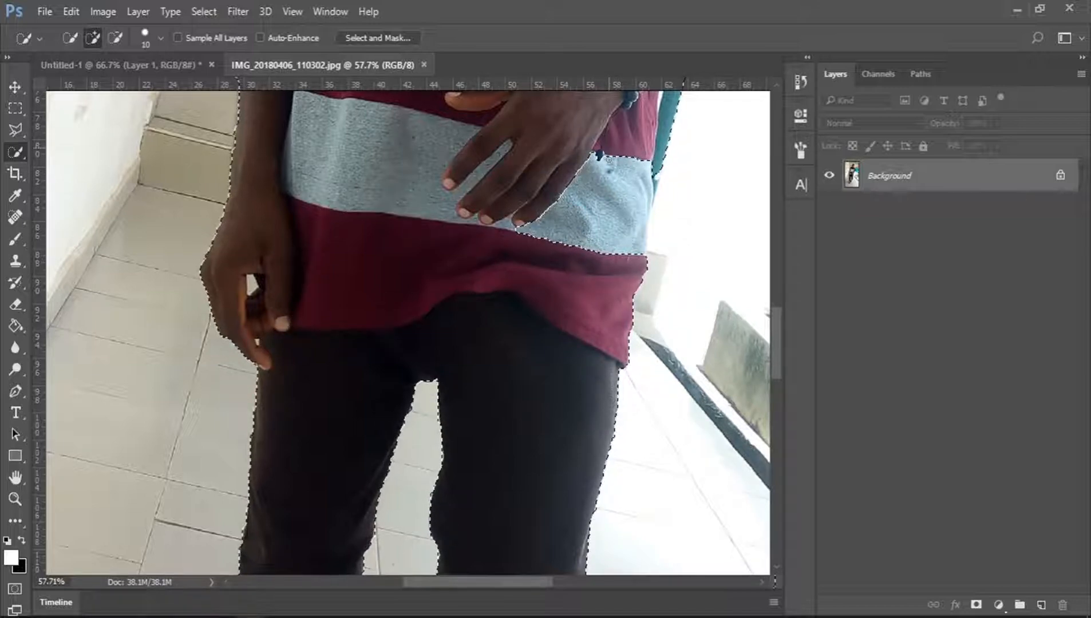
pyautogui.click(609, 231)
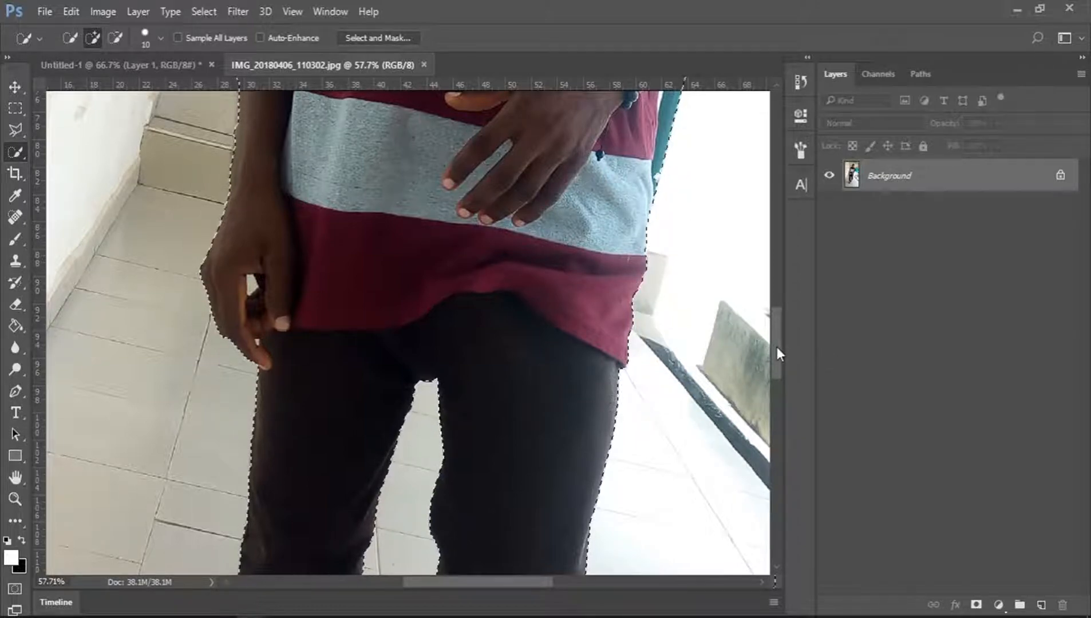
pyautogui.moveTo(776, 346); pyautogui.dragTo(788, 434)
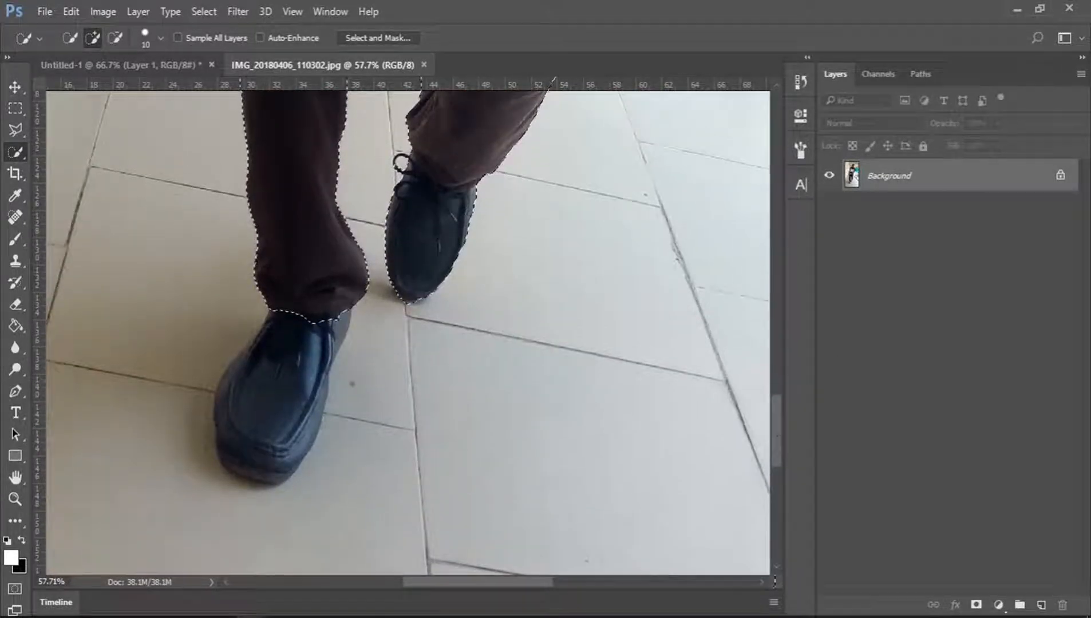
pyautogui.moveTo(302, 319)
pyautogui.mouseDown()
pyautogui.moveTo(251, 428)
pyautogui.moveTo(253, 463)
pyautogui.mouseUp()
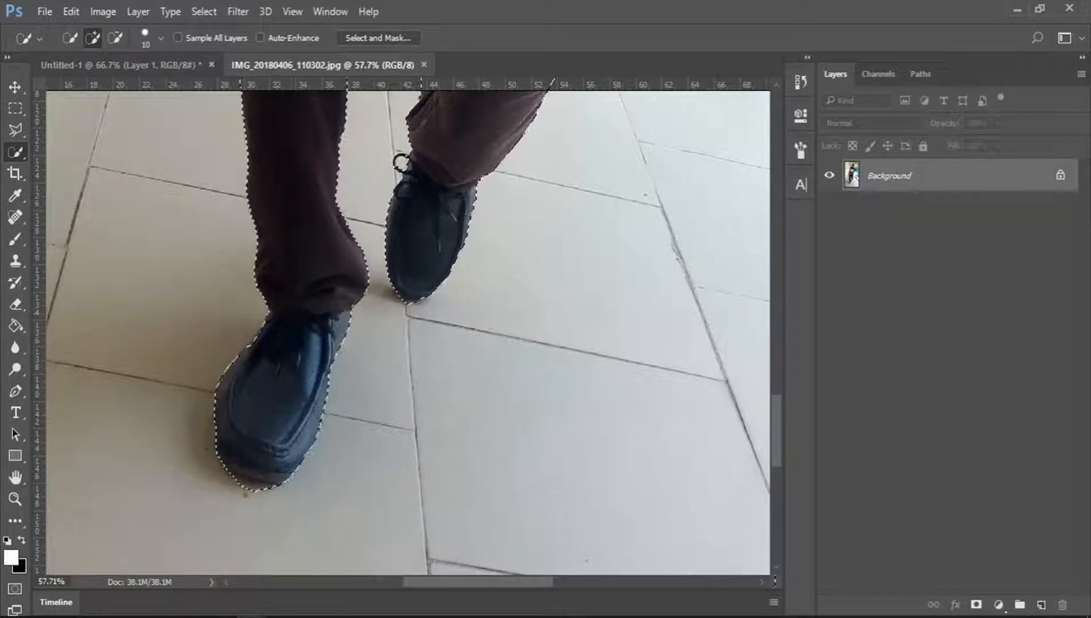
pyautogui.press('alt')
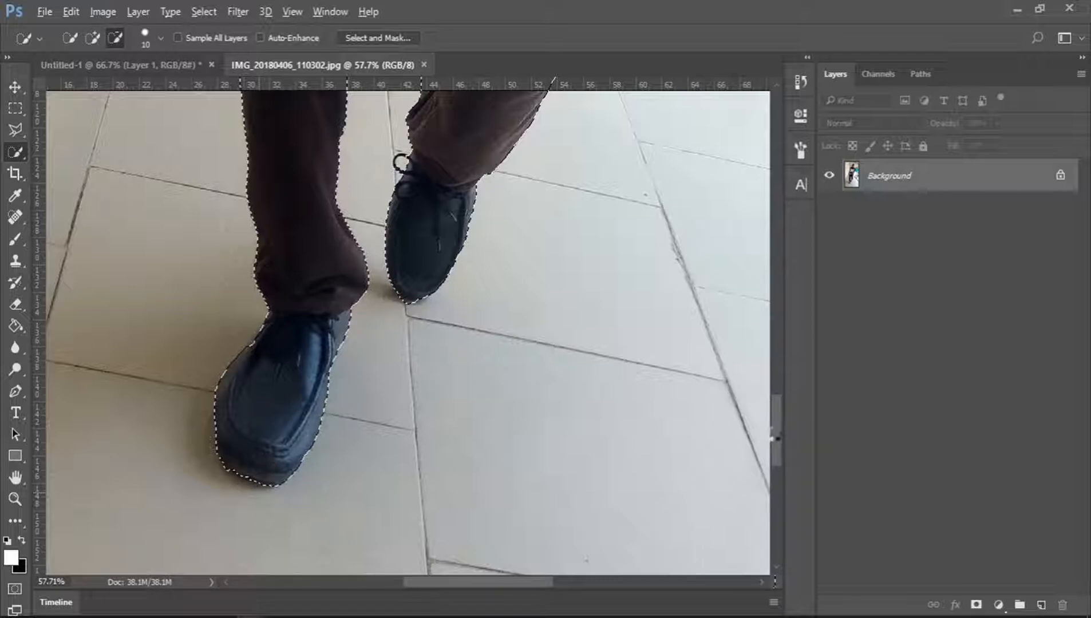
# Subtract the background gap between the right arm and the torso from the selection.
pyautogui.moveTo(774, 433); pyautogui.dragTo(786, 300)
pyautogui.moveTo(484, 582); pyautogui.dragTo(524, 583)
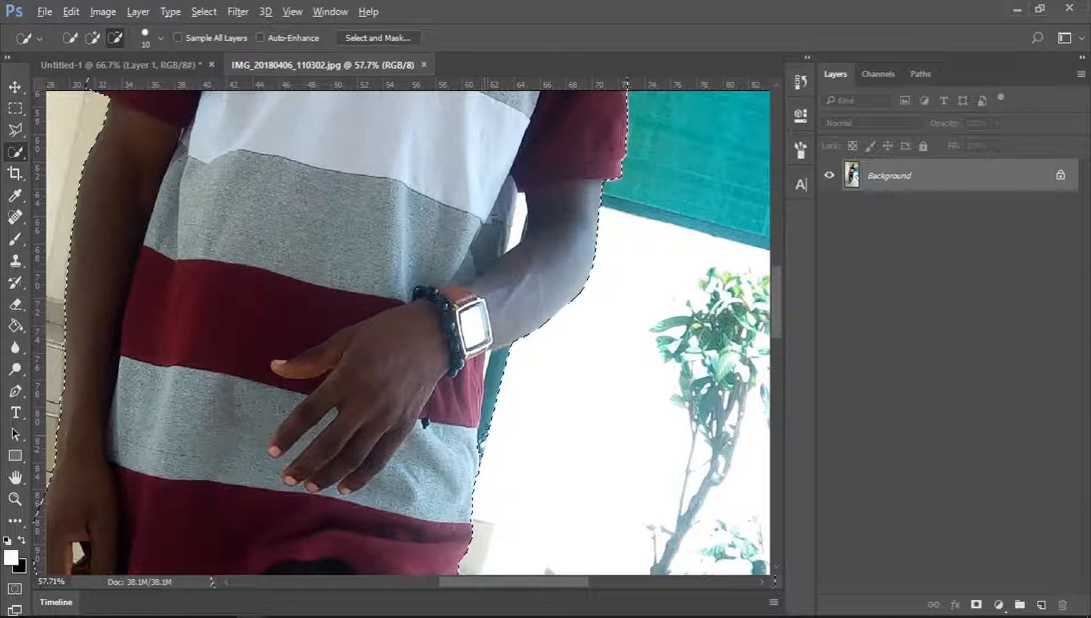
pyautogui.moveTo(488, 420); pyautogui.dragTo(488, 403)
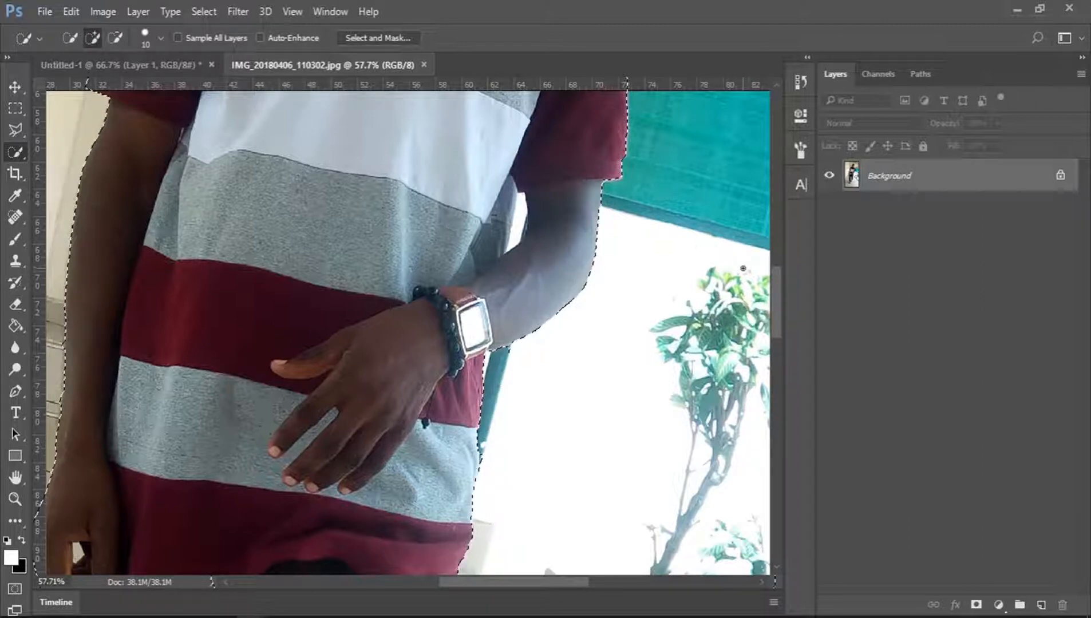
pyautogui.moveTo(779, 296); pyautogui.dragTo(781, 274)
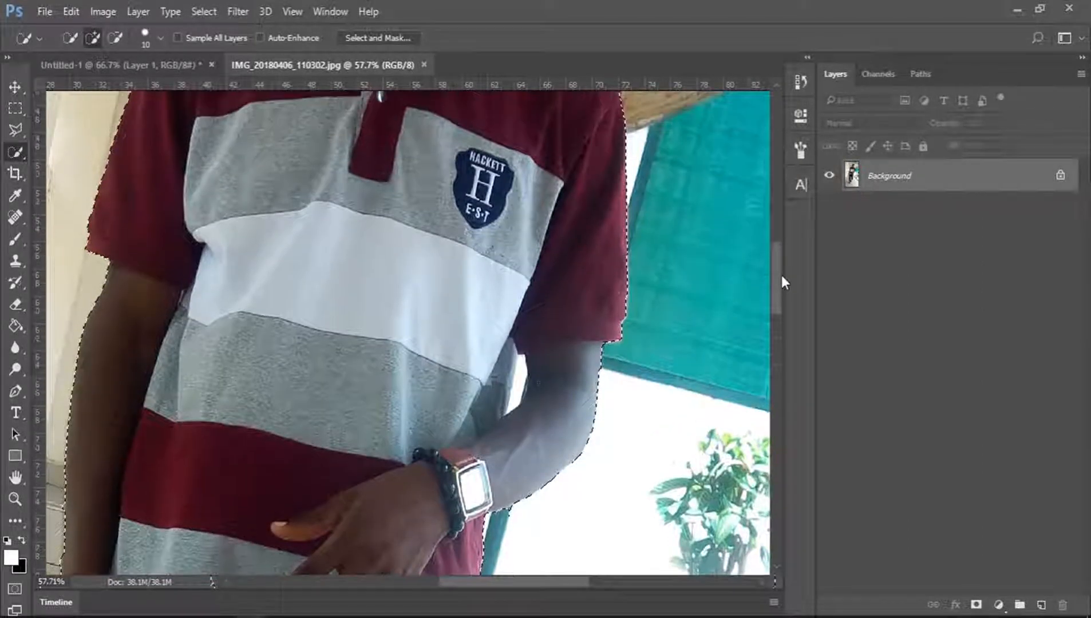
pyautogui.moveTo(522, 368); pyautogui.dragTo(516, 391)
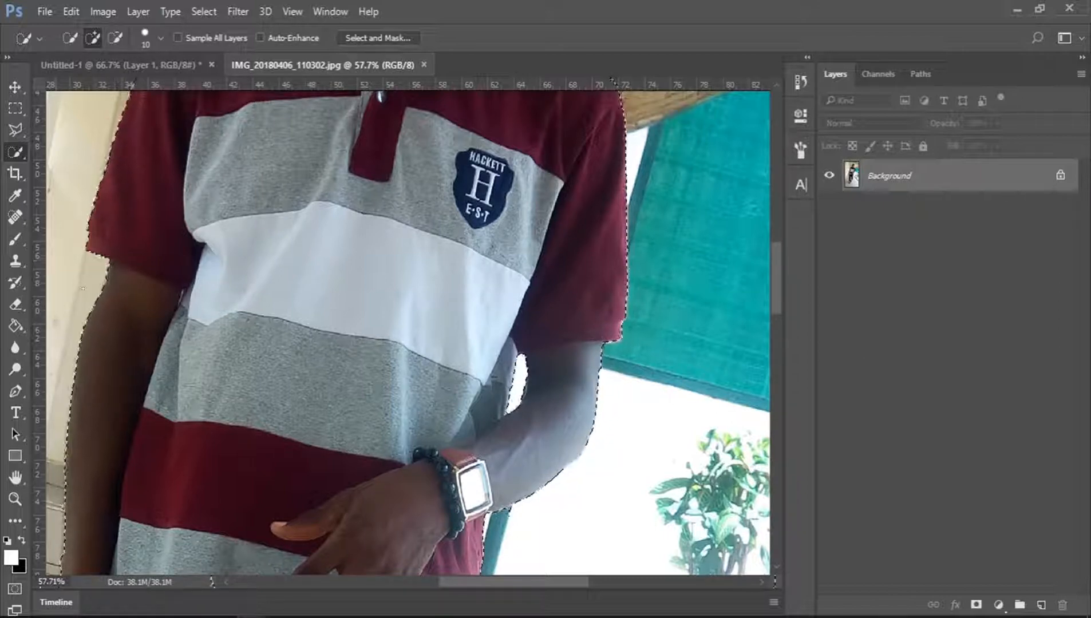
# Add a layer mask from the selection to hide the photo's background.
pyautogui.click(13, 498)
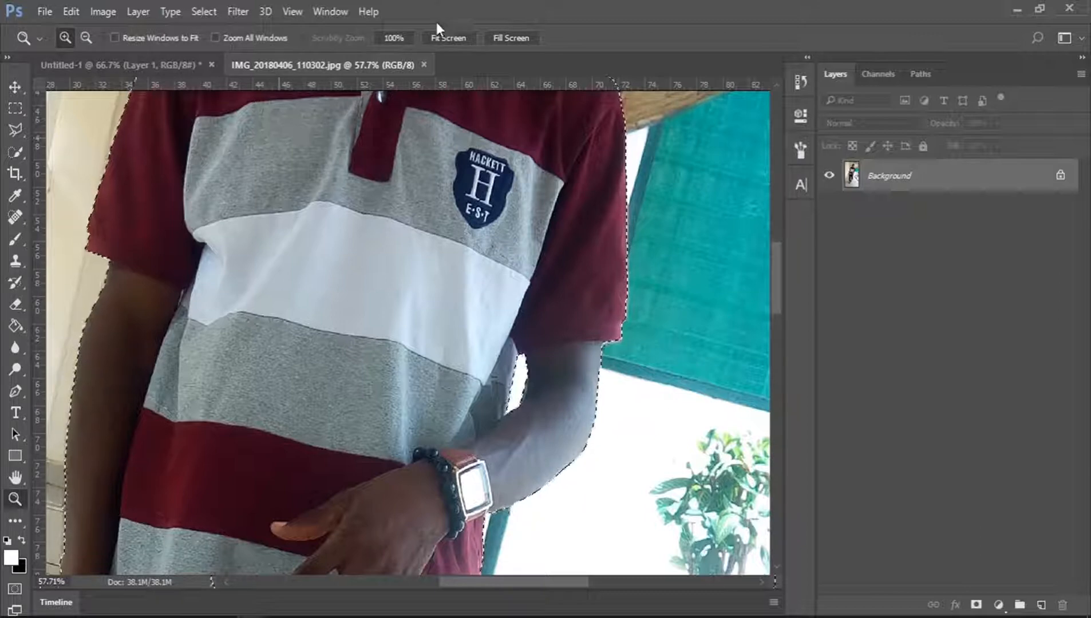
pyautogui.click(396, 37)
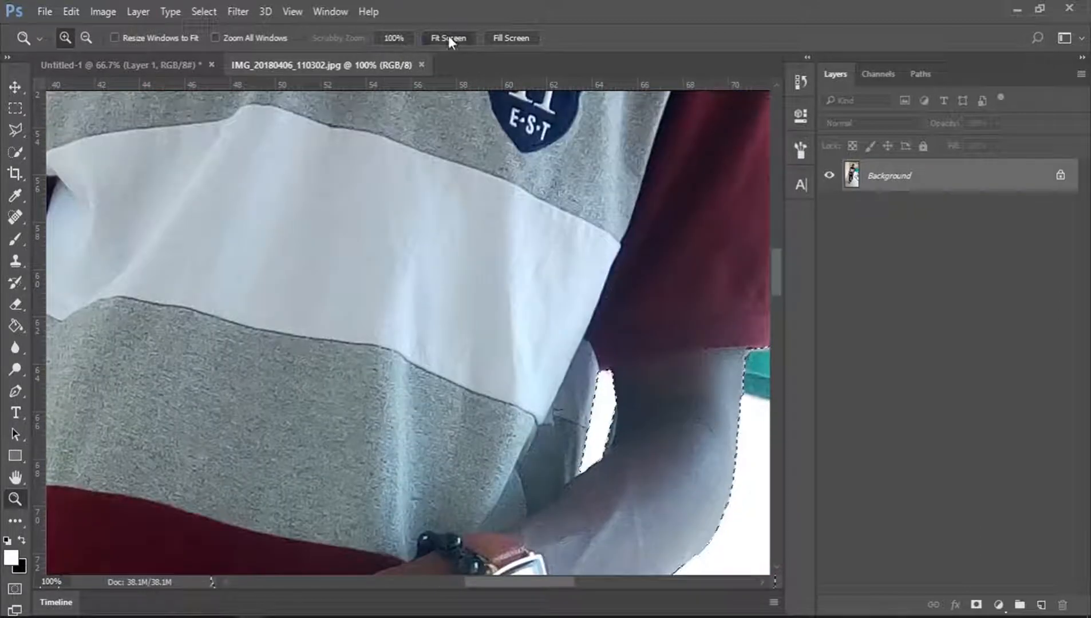
pyautogui.click(449, 37)
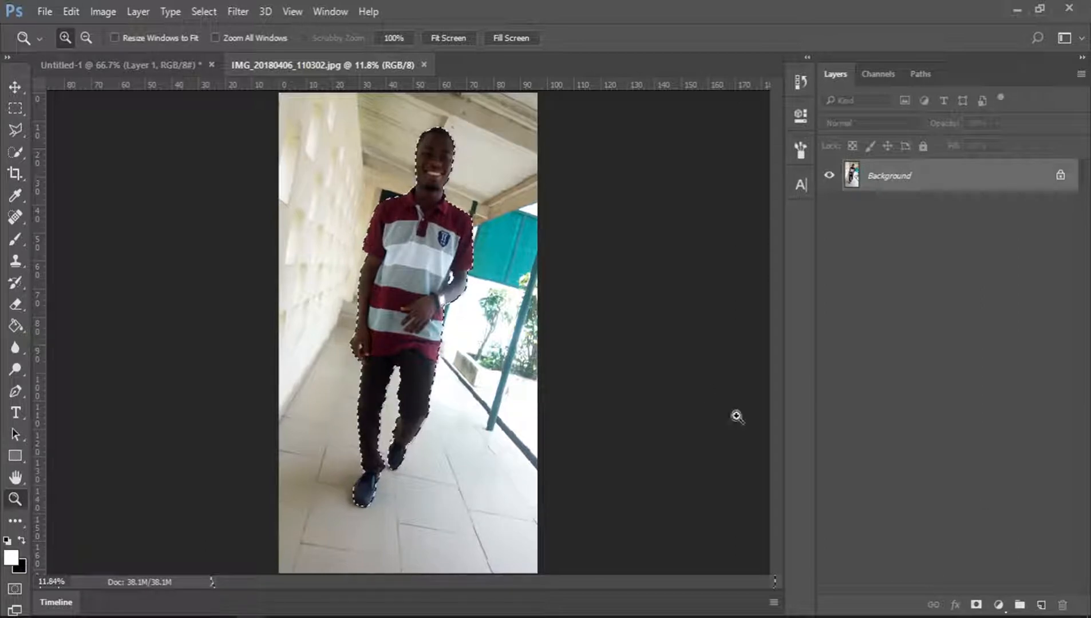
pyautogui.click(976, 606)
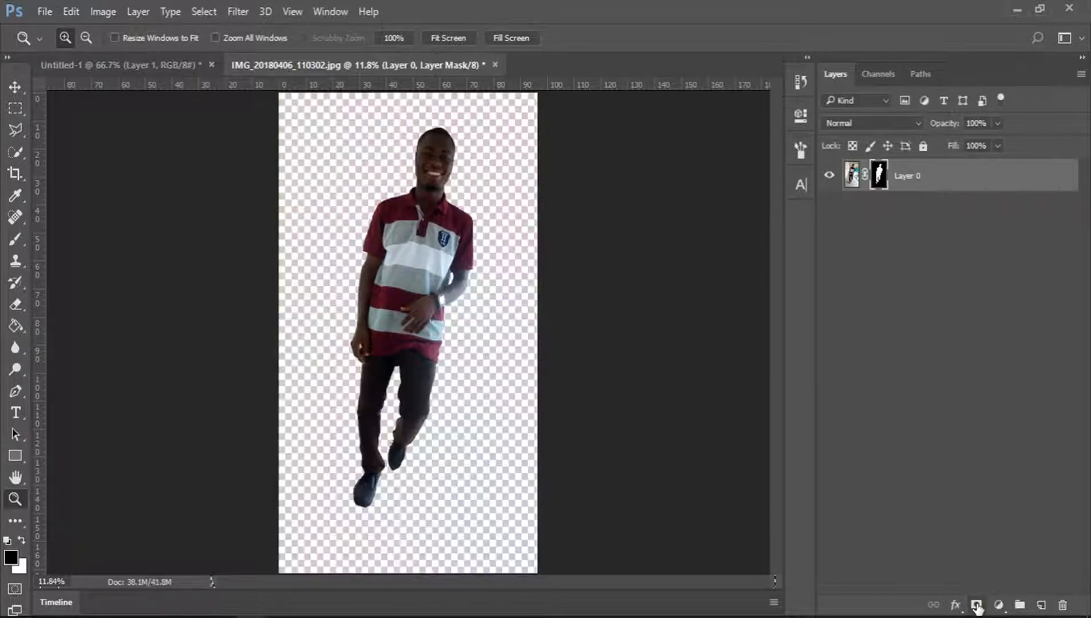
# Apply the layer mask to the cut-out person layer.
pyautogui.click(438, 133)
pyautogui.click(439, 133)
pyautogui.click(440, 132)
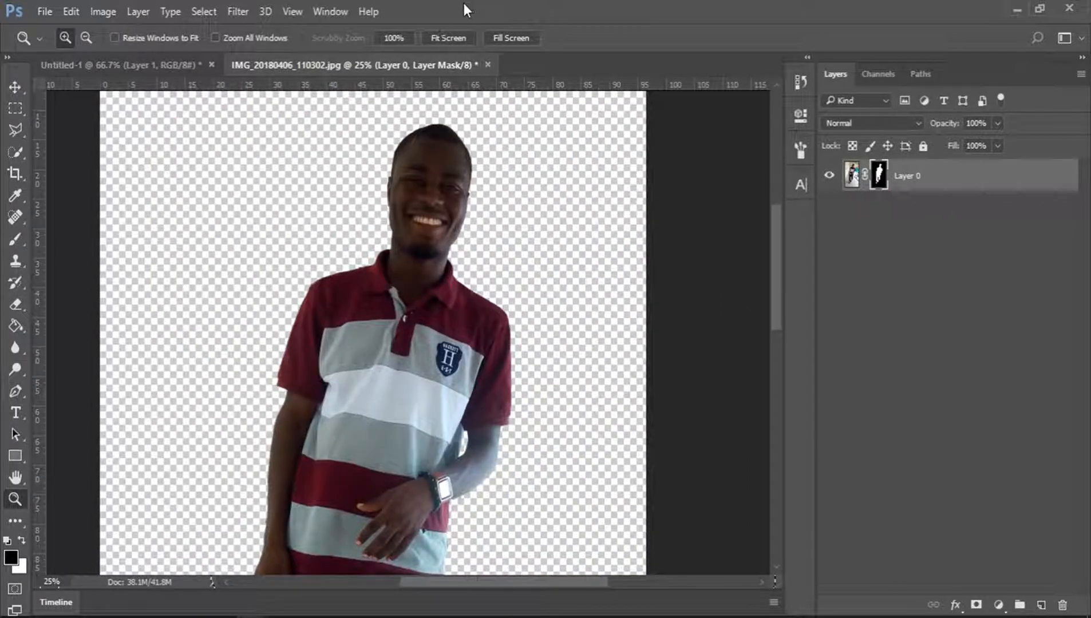
pyautogui.click(449, 39)
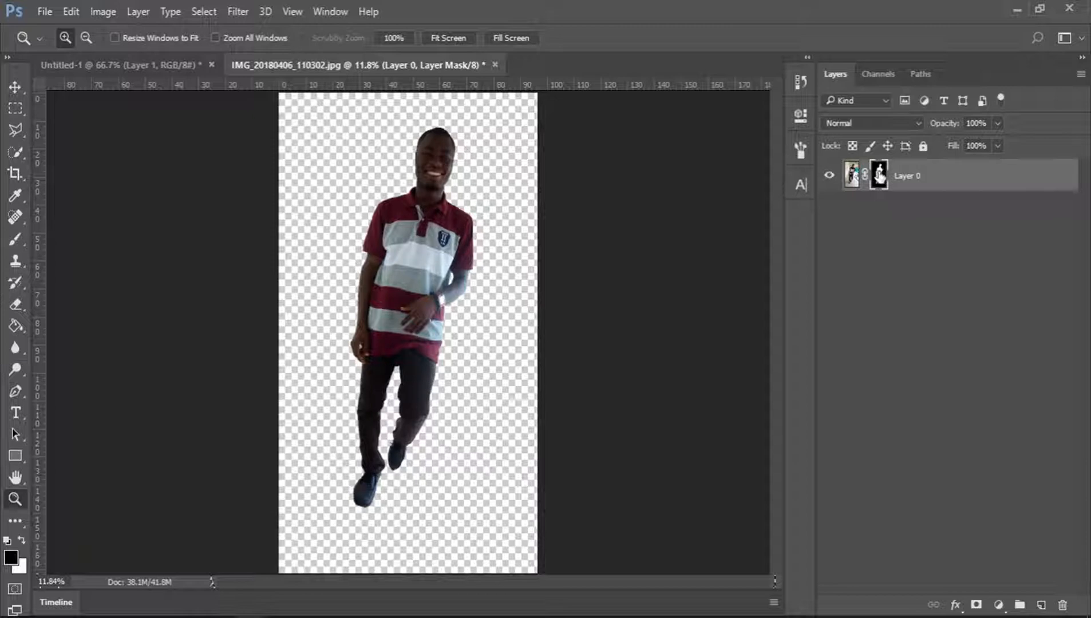
pyautogui.rightClick(880, 176)
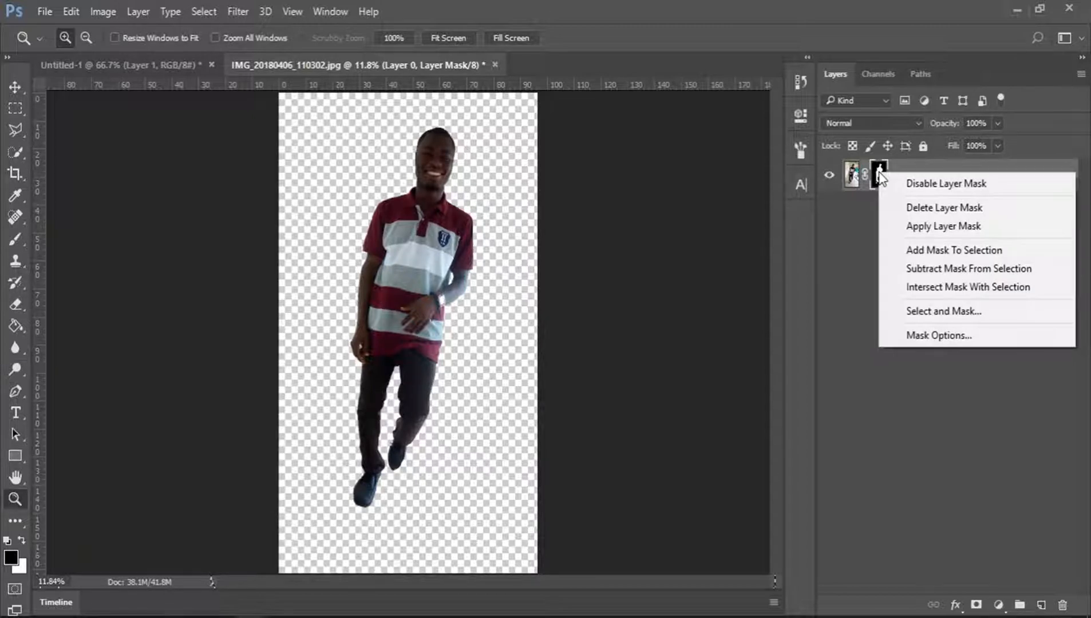
pyautogui.click(951, 229)
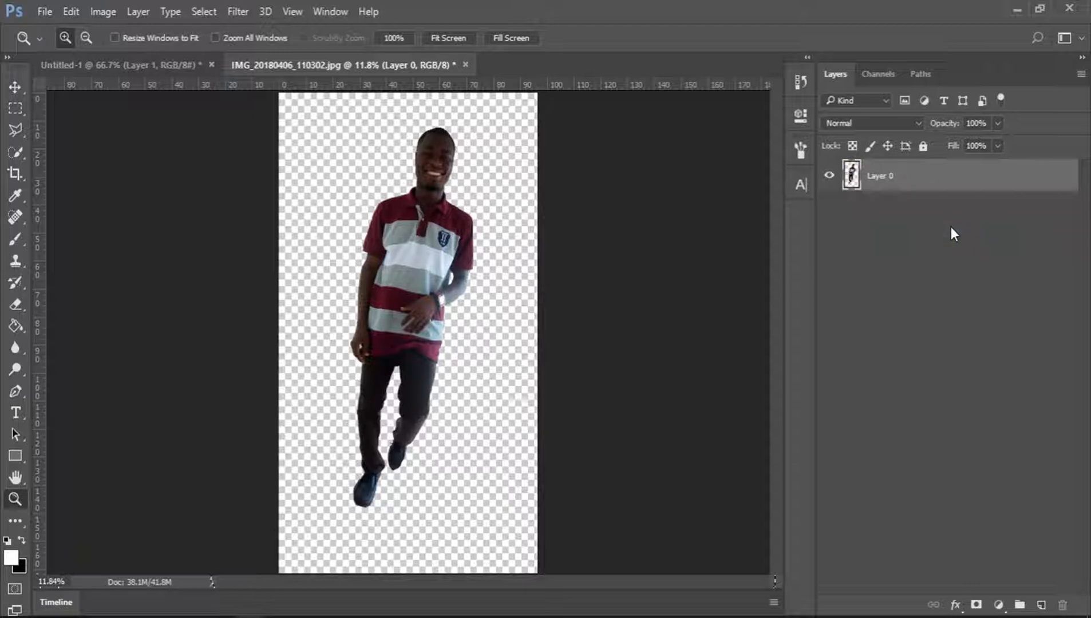
# Clear the cut-out layer and close the photo document without saving.
pyautogui.press('Delete')
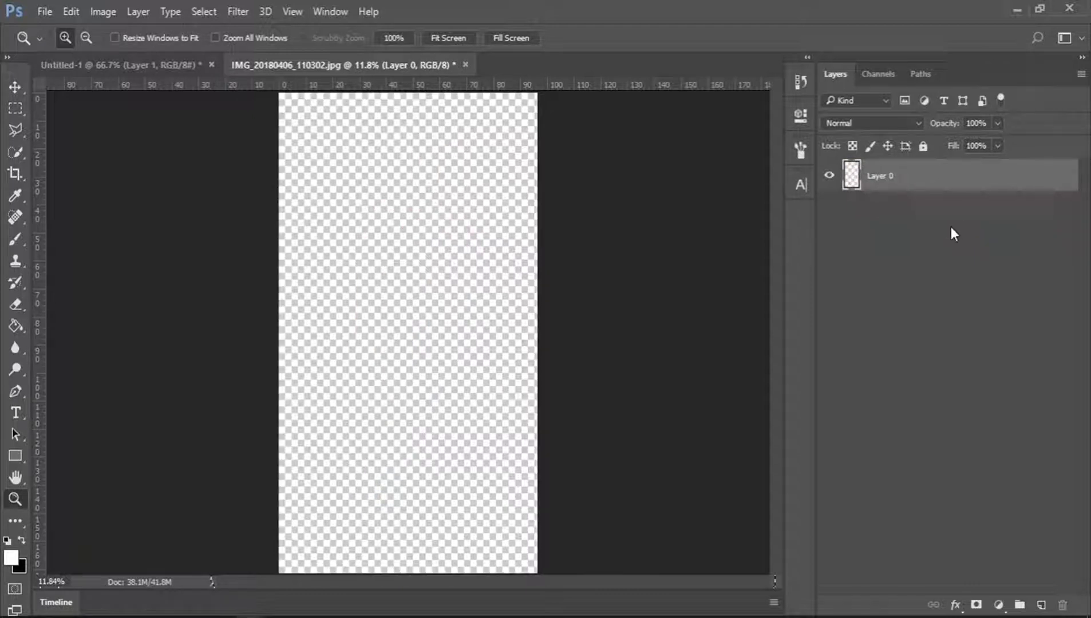
pyautogui.hotkey('ctrl', 'w')
pyautogui.press('n')
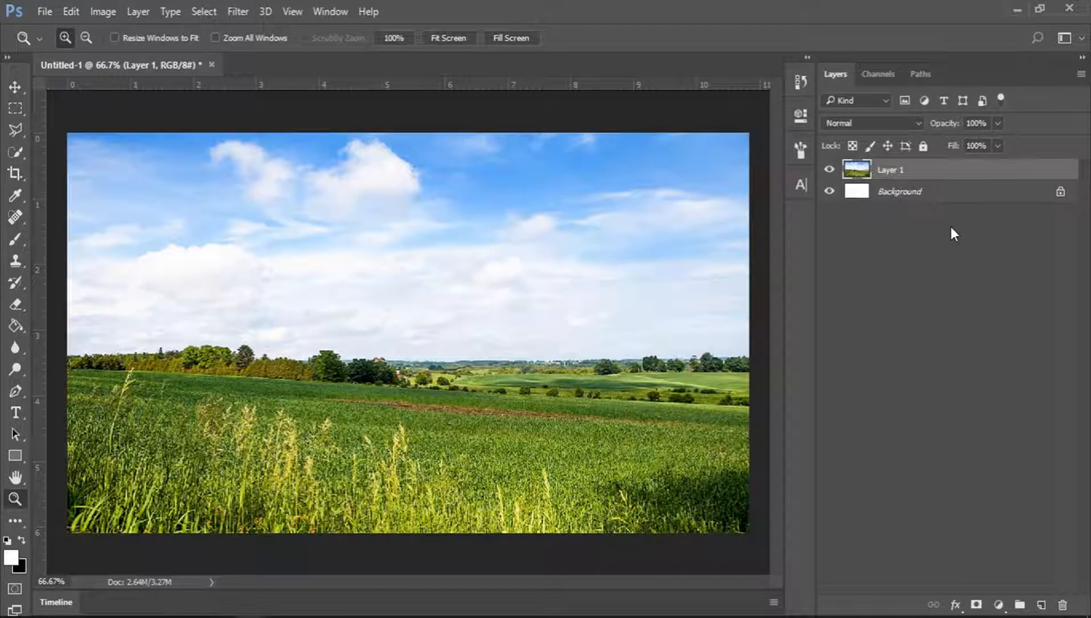
# Paste the cut-out person into the landscape document, scale it to about 14% and place it in the middle of the field.
pyautogui.hotkey('ctrl', 'v')
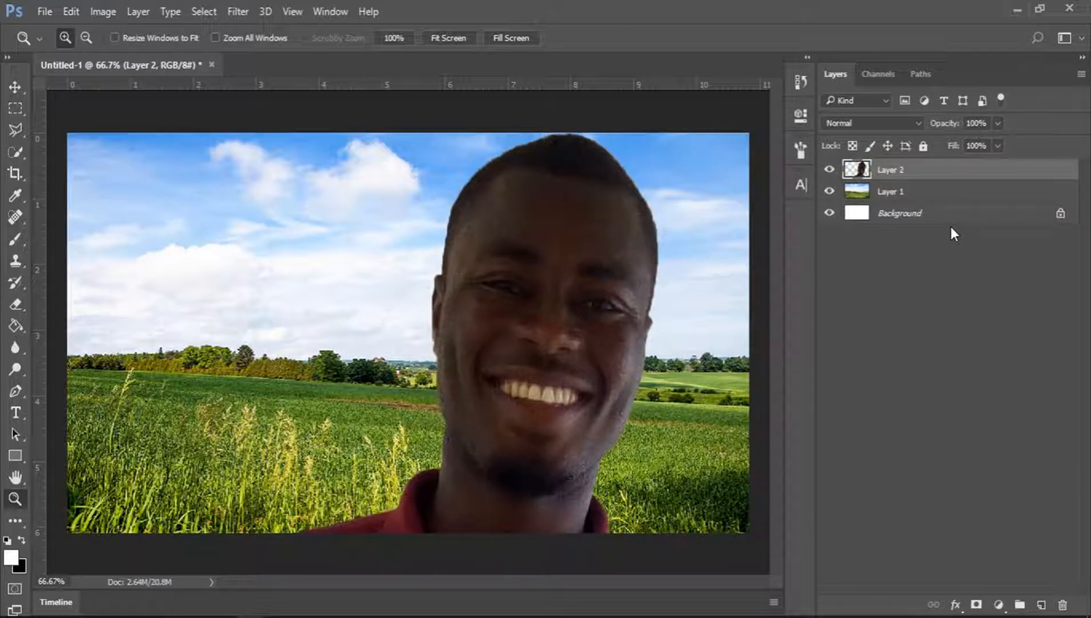
pyautogui.click(16, 87)
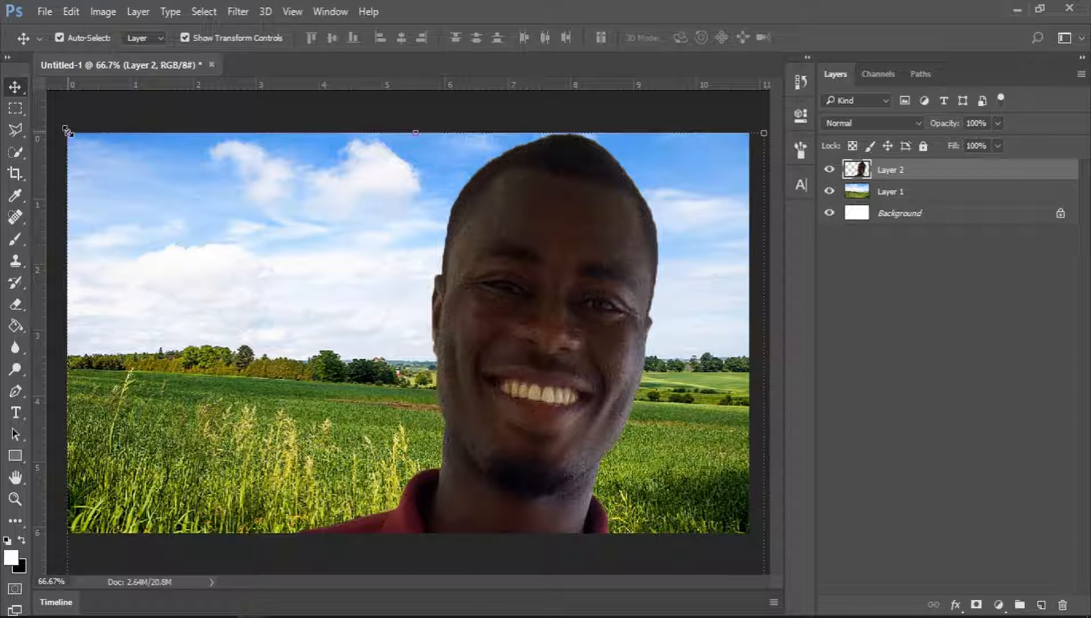
pyautogui.moveTo(67, 131); pyautogui.dragTo(418, 268)
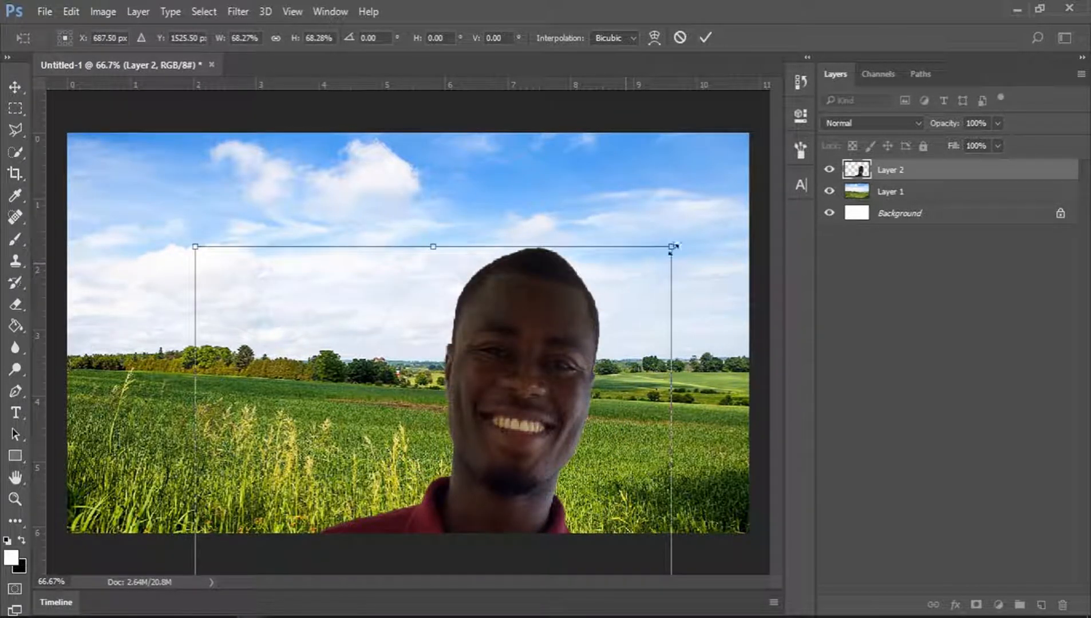
pyautogui.moveTo(637, 289); pyautogui.dragTo(567, 405)
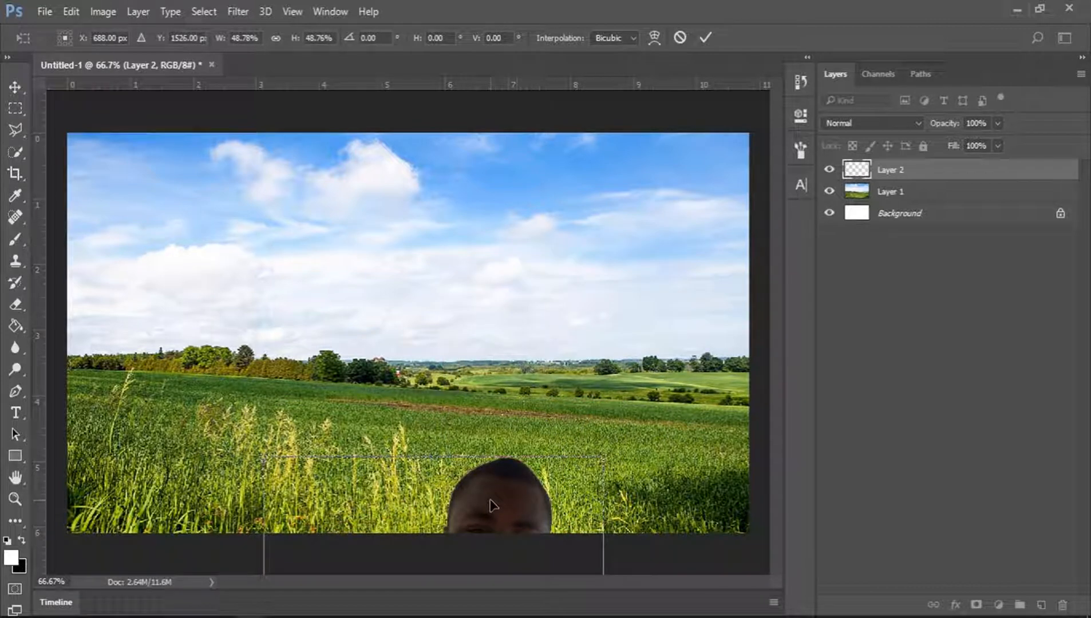
pyautogui.moveTo(492, 493); pyautogui.dragTo(516, 161)
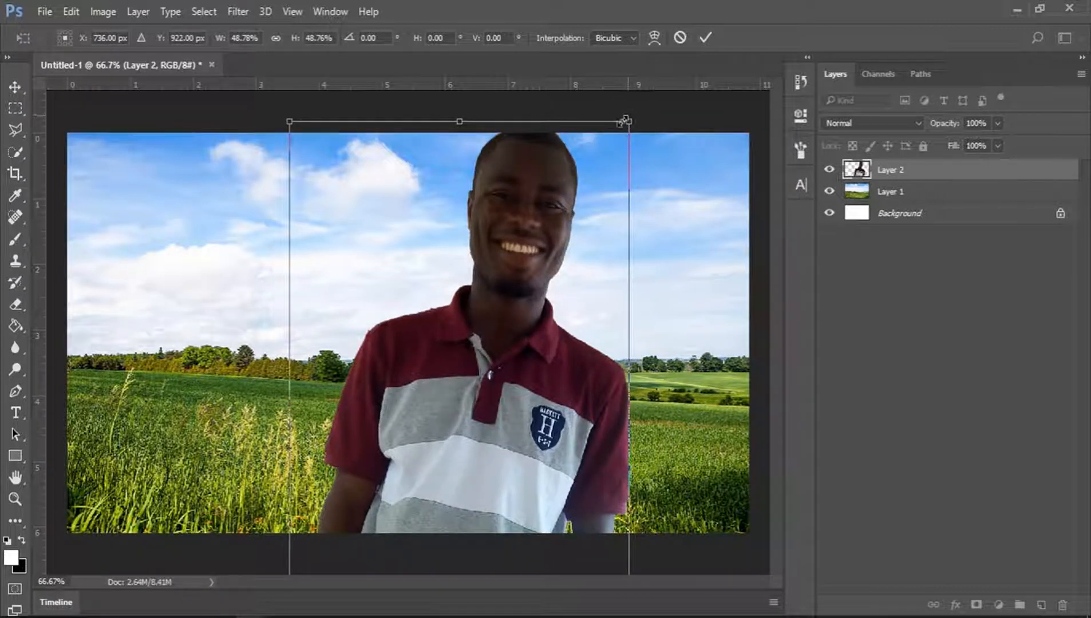
pyautogui.moveTo(626, 121); pyautogui.dragTo(494, 355)
pyautogui.moveTo(475, 490); pyautogui.dragTo(458, 316)
pyautogui.moveTo(531, 204); pyautogui.dragTo(484, 291)
pyautogui.moveTo(453, 395); pyautogui.dragTo(432, 268)
pyautogui.moveTo(481, 170); pyautogui.dragTo(467, 209)
pyautogui.moveTo(441, 269)
pyautogui.mouseDown()
pyautogui.moveTo(440, 252)
pyautogui.moveTo(450, 282)
pyautogui.moveTo(435, 282)
pyautogui.mouseUp()
pyautogui.moveTo(467, 221)
pyautogui.mouseDown()
pyautogui.moveTo(479, 195)
pyautogui.moveTo(474, 206)
pyautogui.mouseUp()
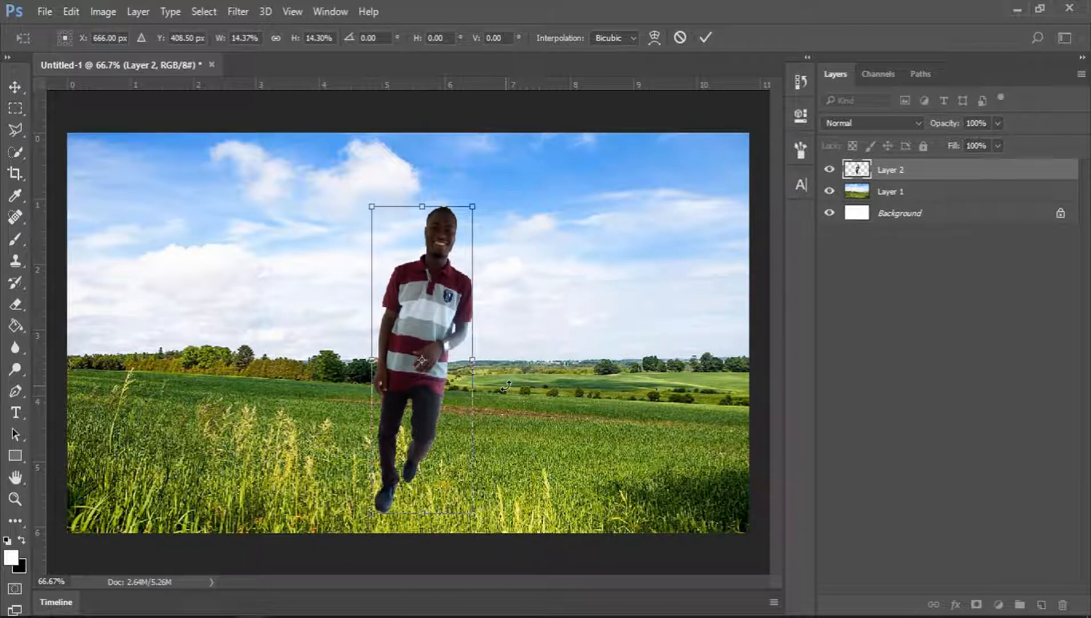
pyautogui.moveTo(506, 387); pyautogui.dragTo(509, 372)
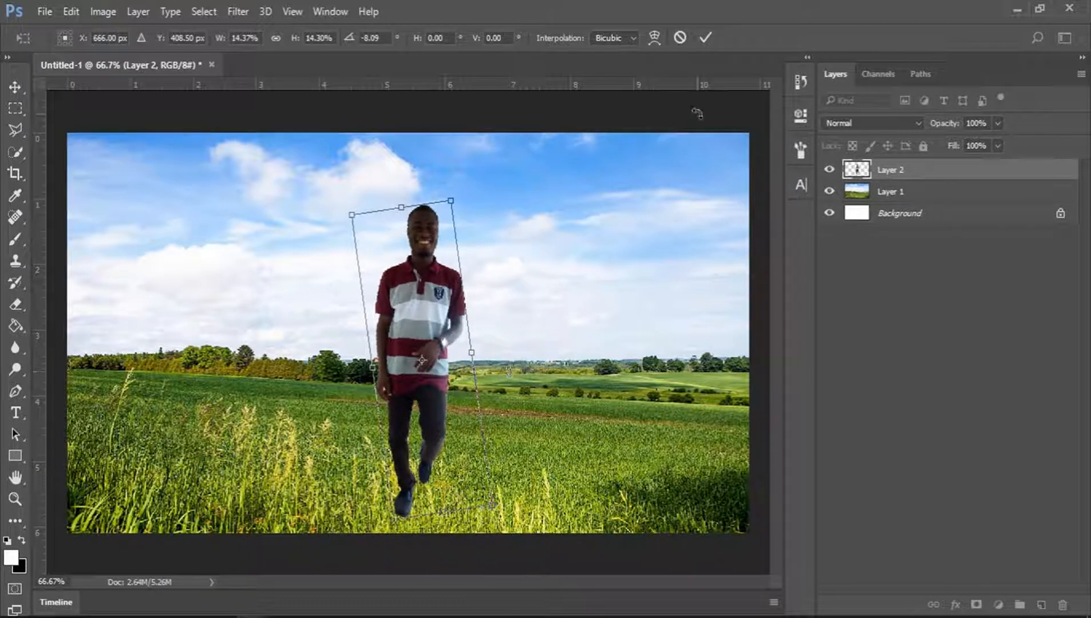
pyautogui.click(703, 39)
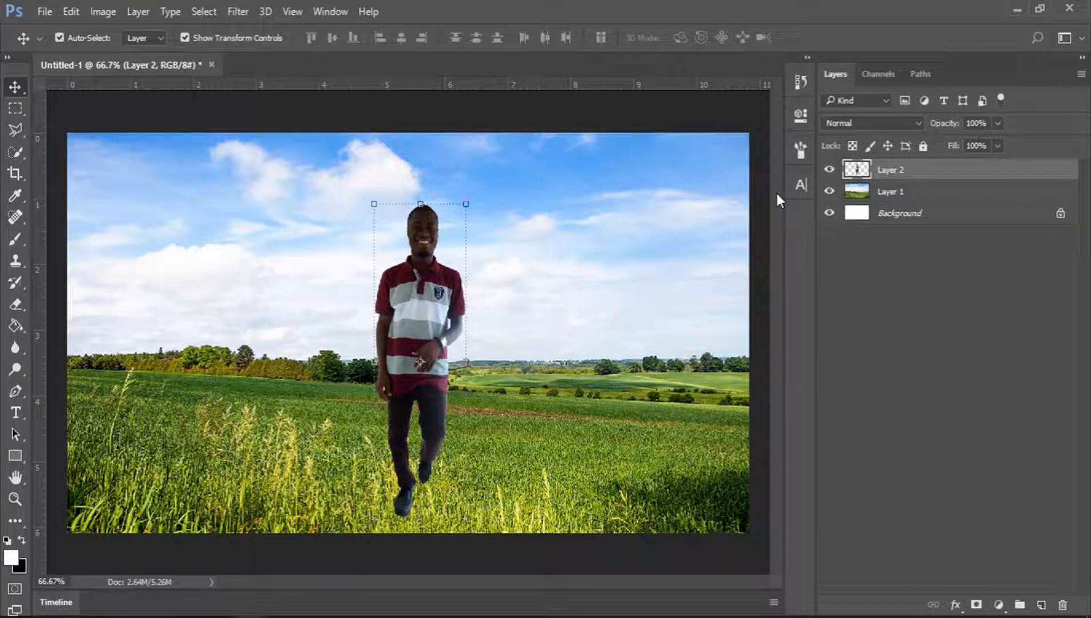
# Add a black linear Gradient Fill layer at 90° and 100% scale, repositioning the gradient over the scene.
pyautogui.click(890, 193)
pyautogui.click(914, 171)
pyautogui.click(8, 542)
pyautogui.click(999, 605)
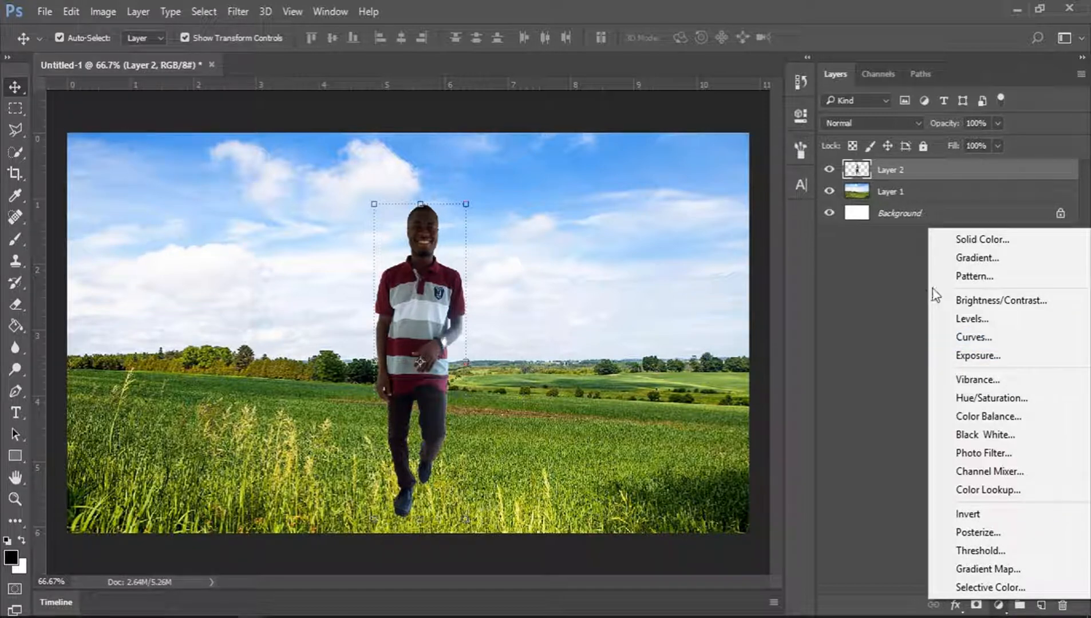
pyautogui.click(976, 257)
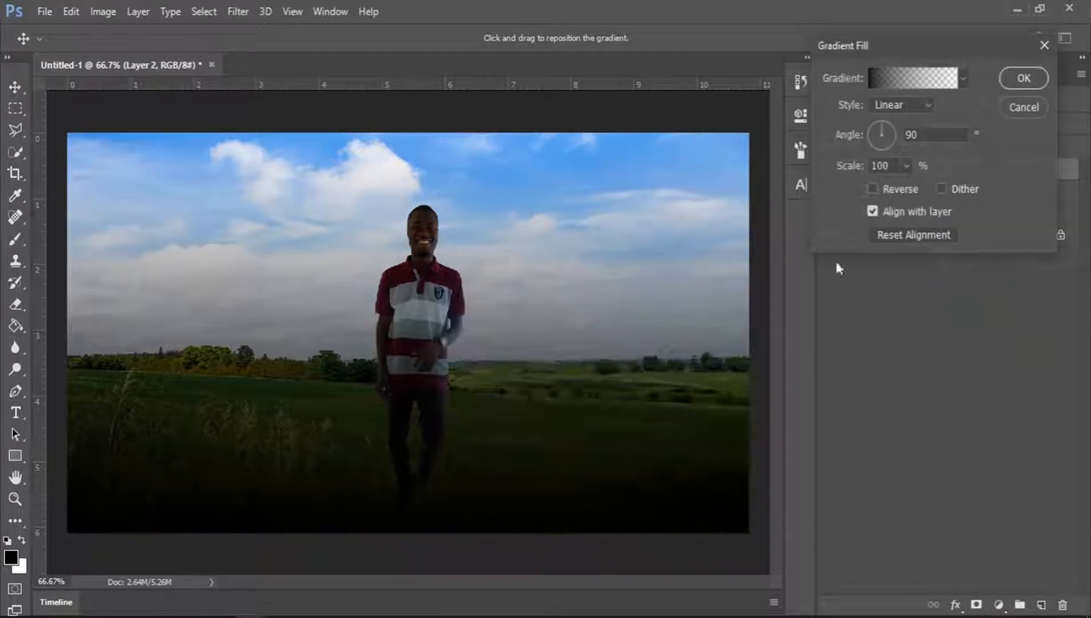
pyautogui.moveTo(455, 329); pyautogui.dragTo(487, 413)
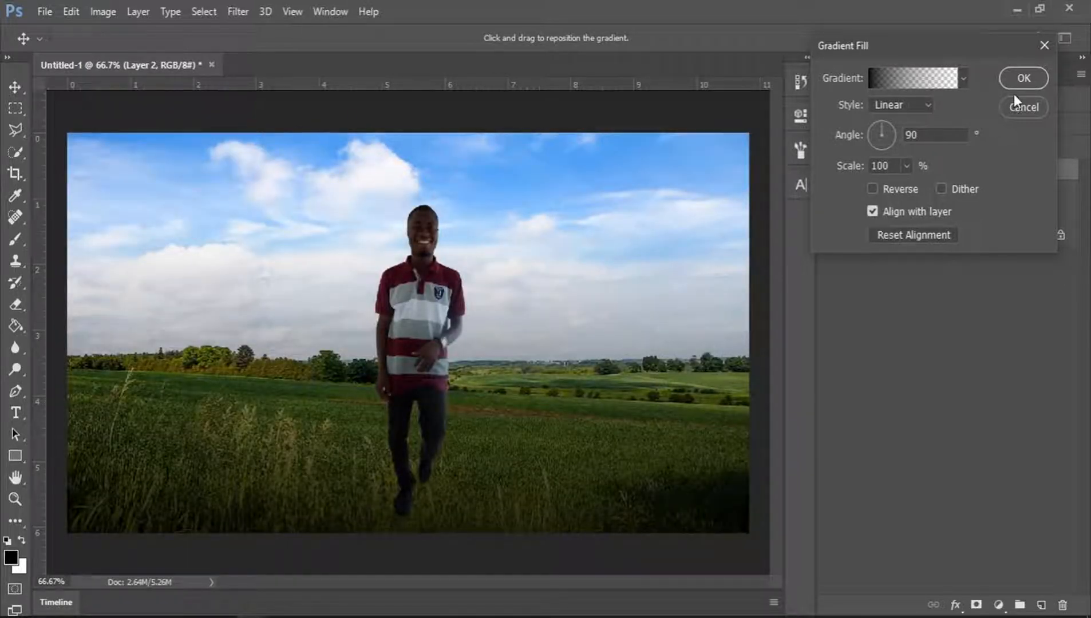
pyautogui.click(1024, 78)
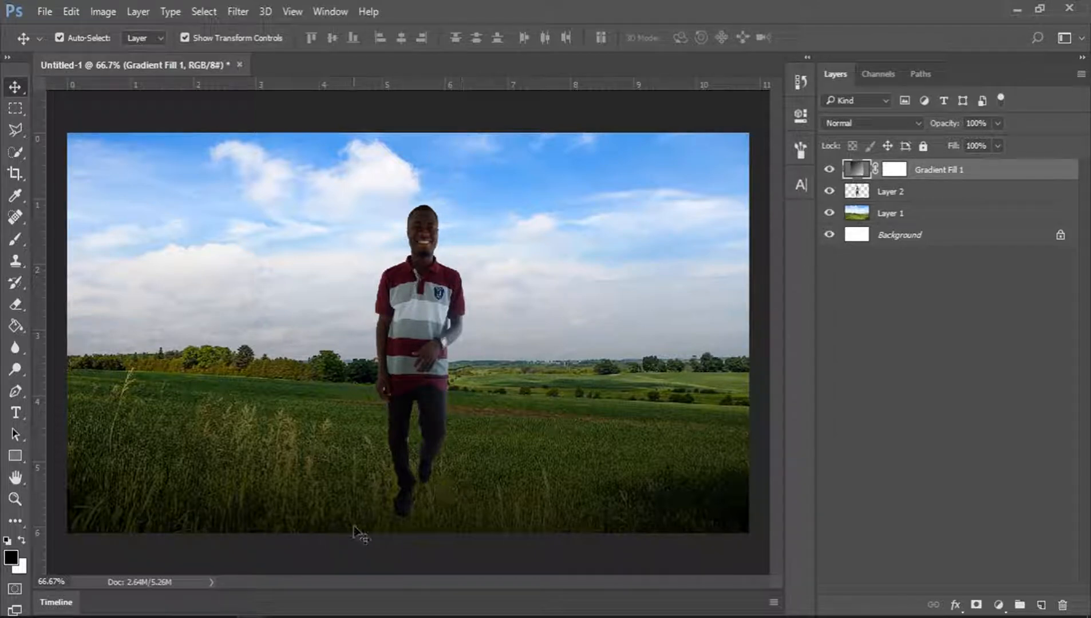
# Add a new empty layer directly above the landscape layer, Layer 1.
pyautogui.click(15, 499)
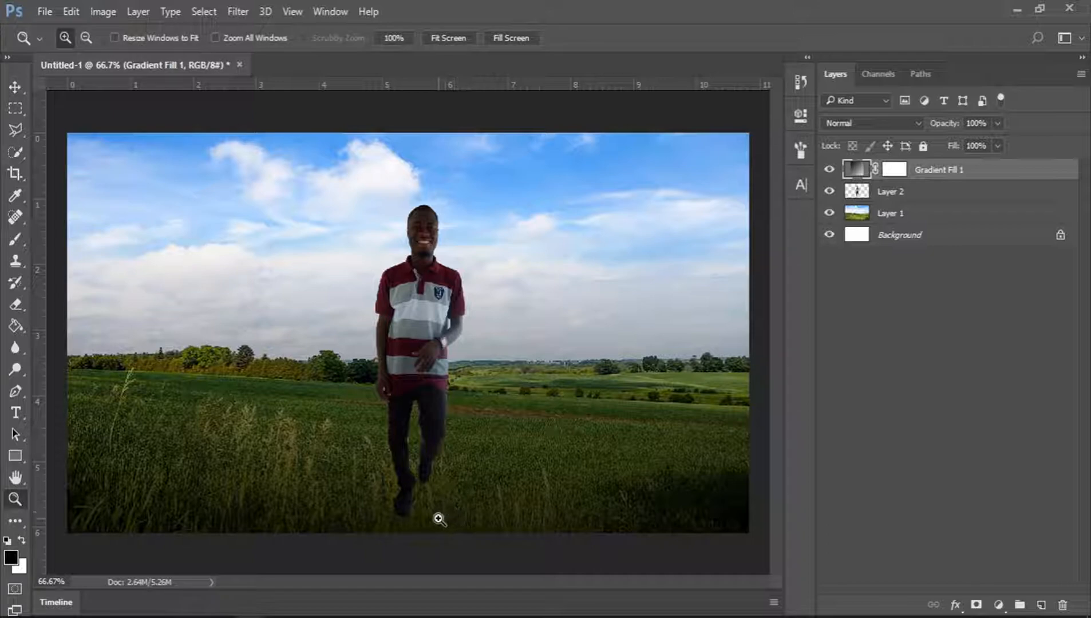
pyautogui.click(413, 531)
pyautogui.click(415, 535)
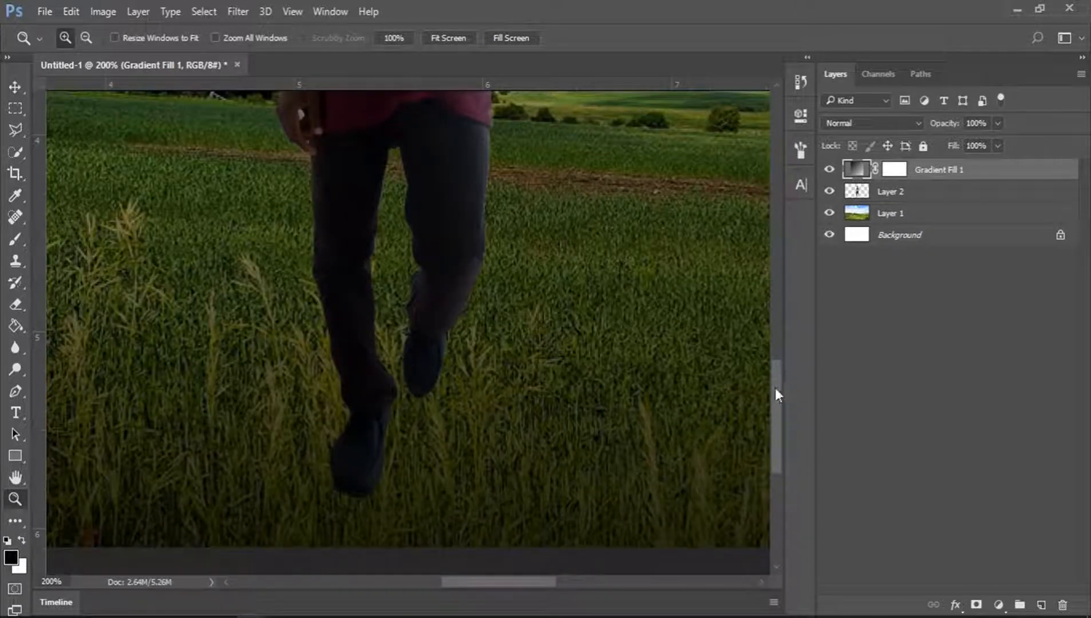
pyautogui.moveTo(775, 394); pyautogui.dragTo(774, 414)
pyautogui.click(898, 194)
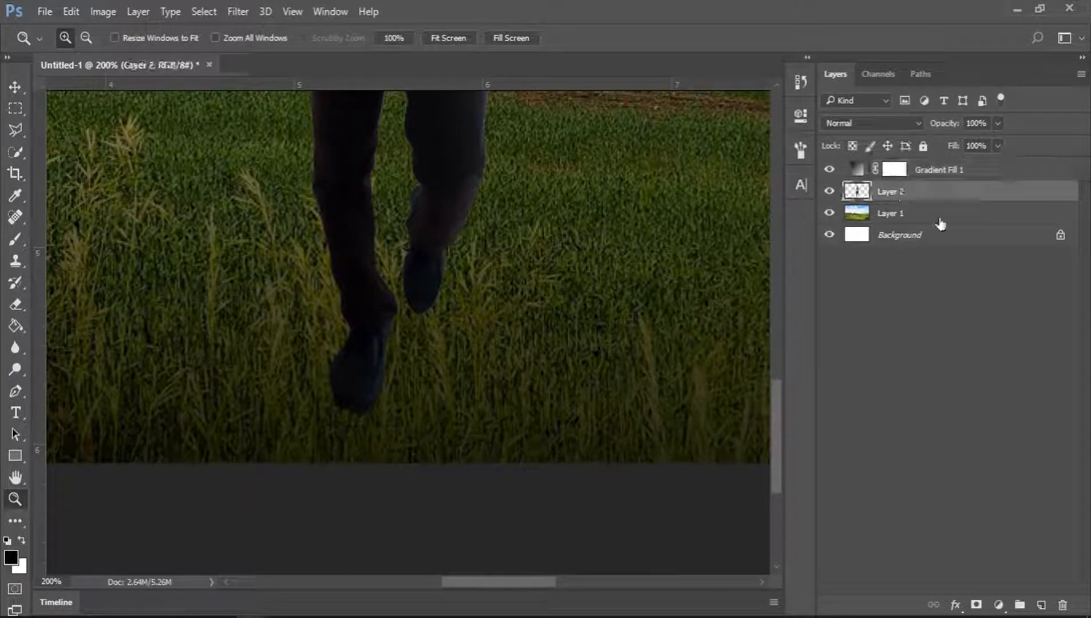
pyautogui.click(891, 220)
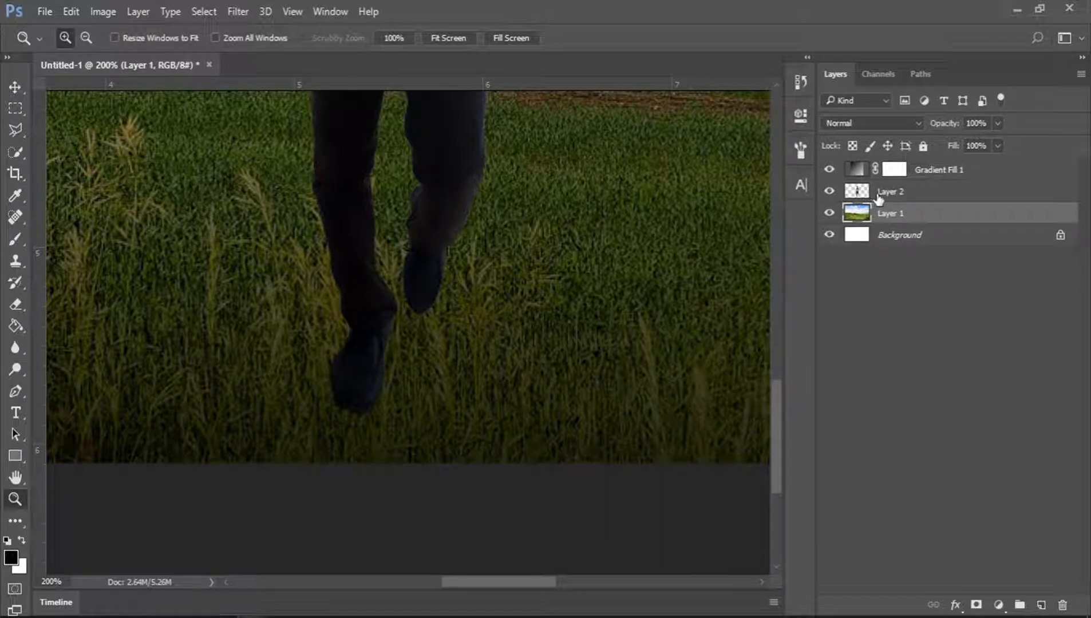
pyautogui.click(887, 196)
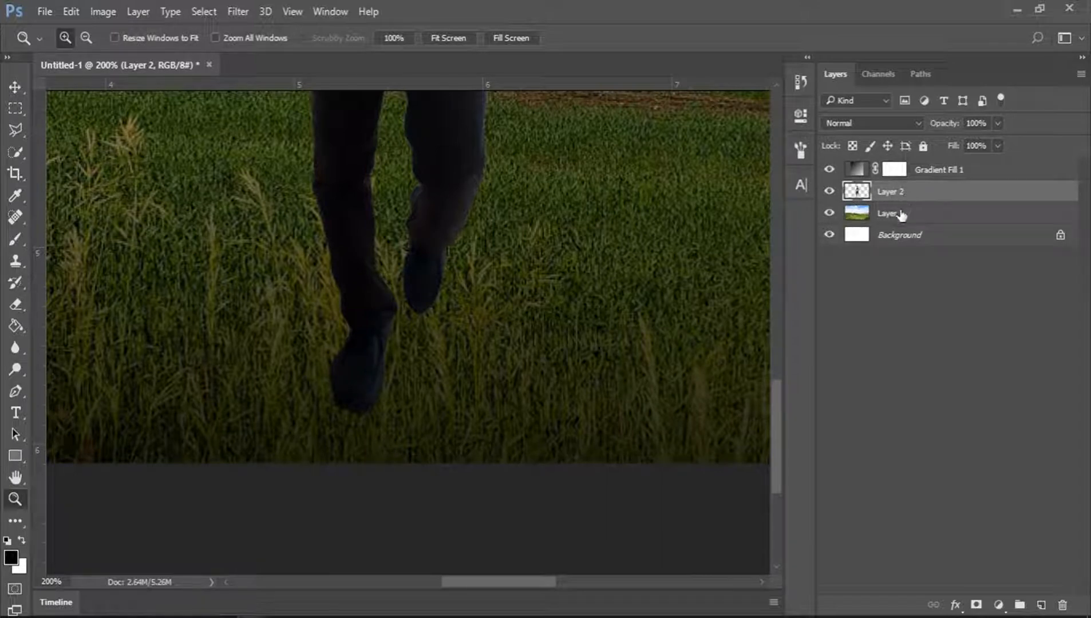
pyautogui.click(901, 215)
pyautogui.click(1041, 605)
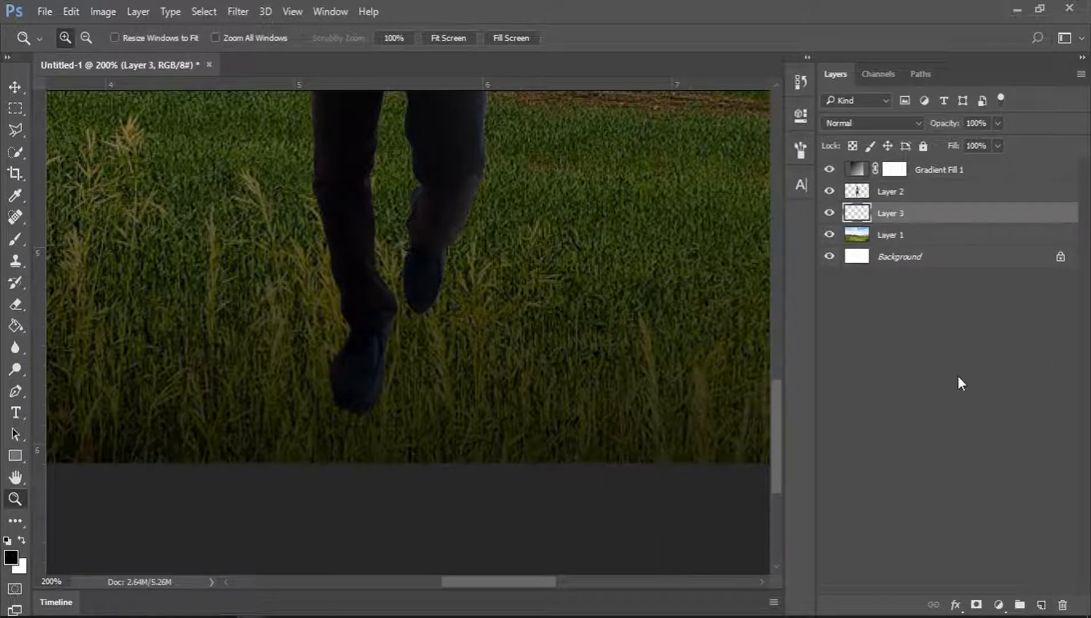
# Rename the new layer SHADOW.
pyautogui.doubleClick(891, 215)
pyautogui.write('SHADOW')
pyautogui.press('Return')
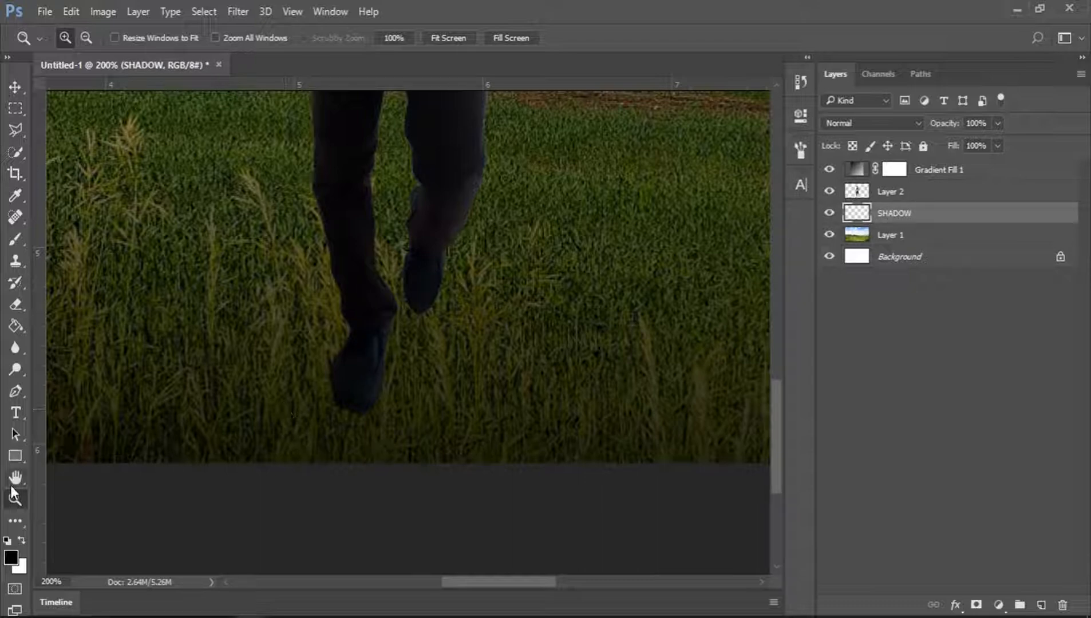
# Switch to the Brush tool and reduce its size to 60 px.
pyautogui.click(11, 242)
pyautogui.rightClick(11, 241)
pyautogui.click(110, 240)
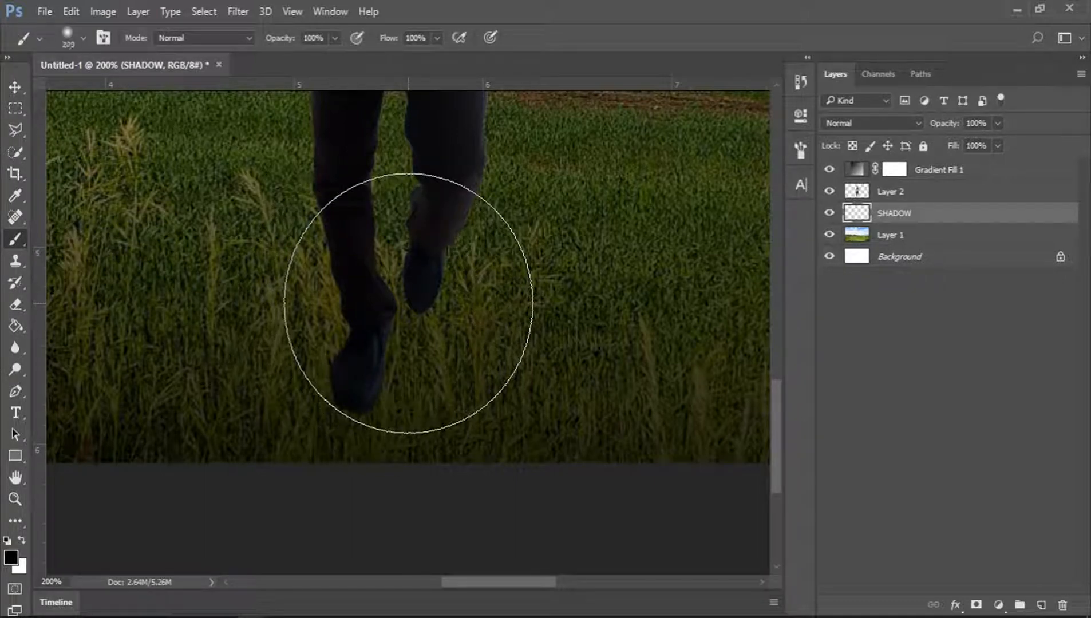
pyautogui.press('[')
pyautogui.press('[')
pyautogui.press('[')
pyautogui.press('[')
pyautogui.press('[')
pyautogui.press('[')
pyautogui.press('[')
pyautogui.press('[')
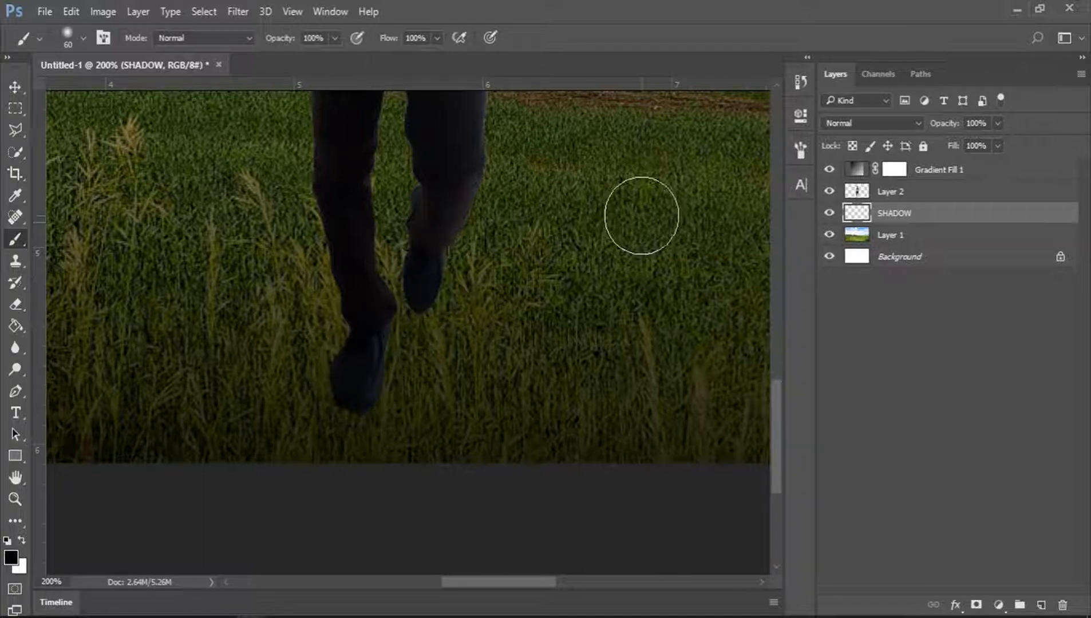
# Paint a soft black shadow beneath the person's feet on the SHADOW layer with the 60 px brush.
pyautogui.rightClick(641, 214)
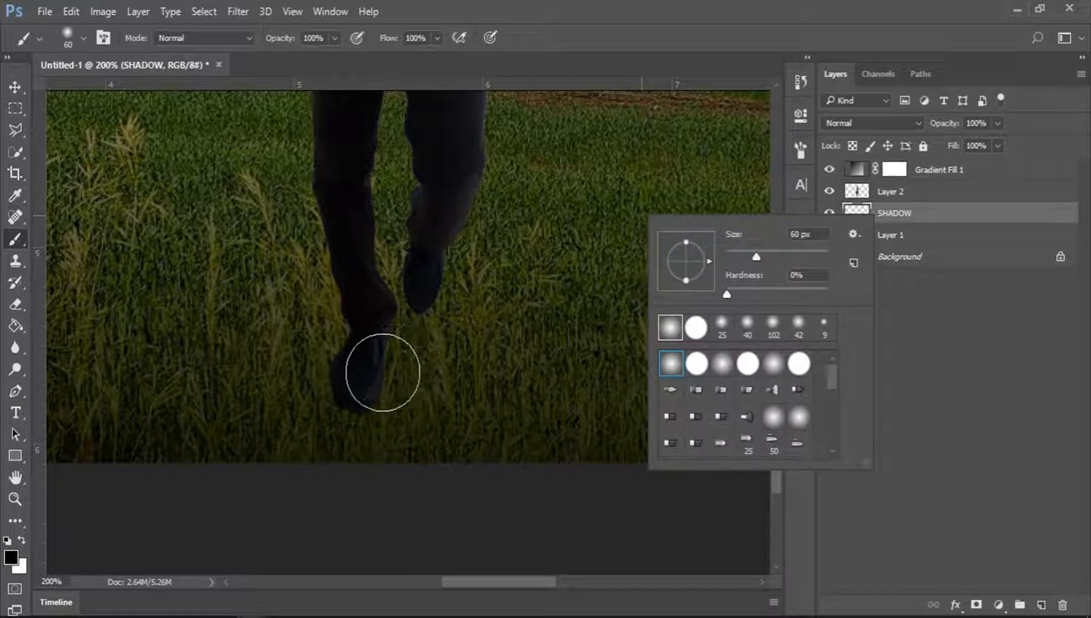
pyautogui.click(383, 378)
pyautogui.moveTo(382, 390)
pyautogui.mouseDown()
pyautogui.moveTo(412, 390)
pyautogui.moveTo(402, 371)
pyautogui.moveTo(444, 287)
pyautogui.moveTo(474, 313)
pyautogui.moveTo(440, 361)
pyautogui.moveTo(363, 385)
pyautogui.moveTo(424, 282)
pyautogui.moveTo(372, 382)
pyautogui.mouseUp()
pyautogui.press('z')
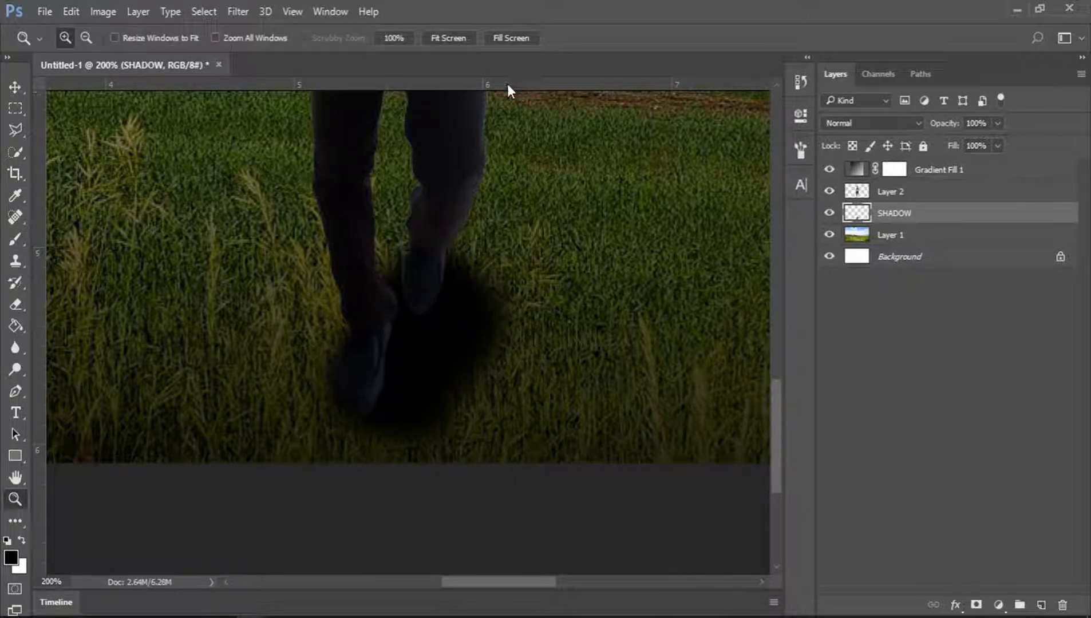
# Set the SHADOW layer's opacity to 70%.
pyautogui.click(452, 36)
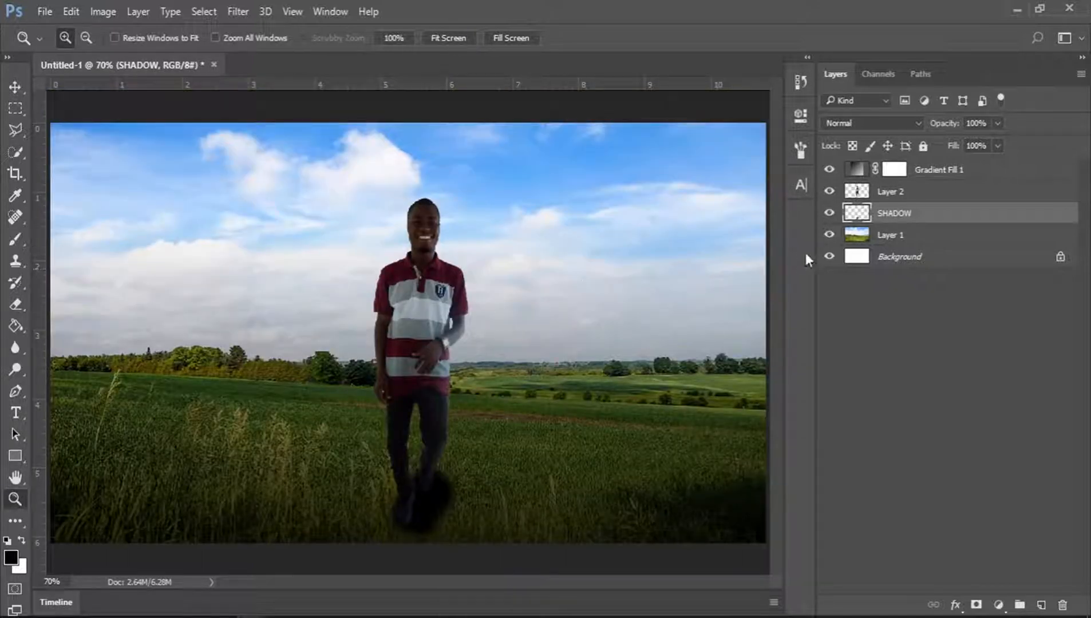
pyautogui.doubleClick(973, 123)
pyautogui.write('50')
pyautogui.press('Return')
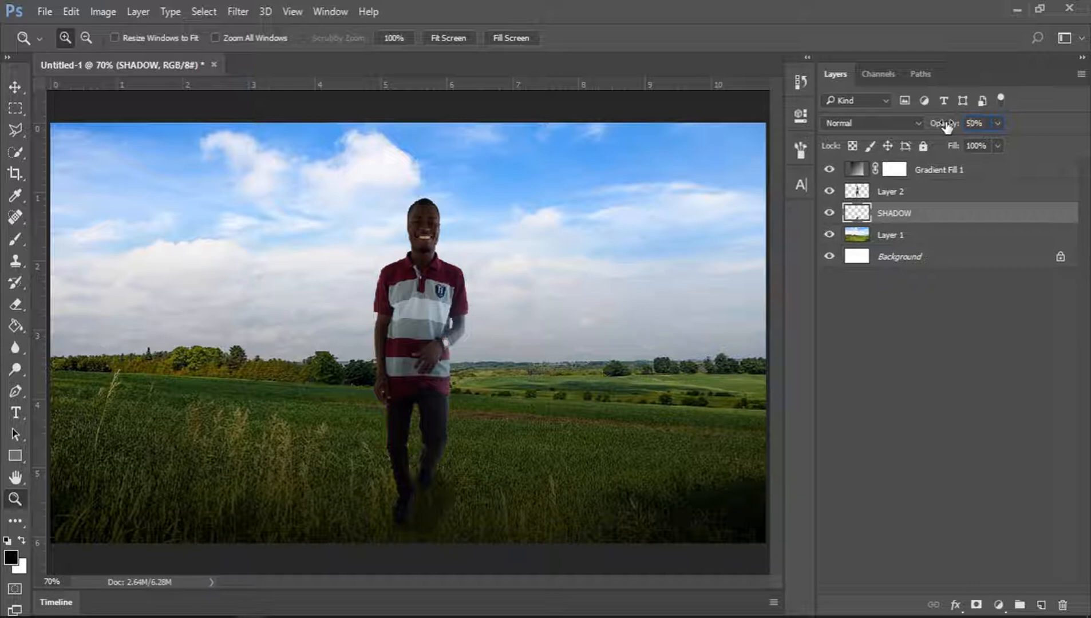
pyautogui.write('70')
# Hide and re-show the Gradient Fill 1 layer to compare the scene with and without it.
pyautogui.click(829, 170)
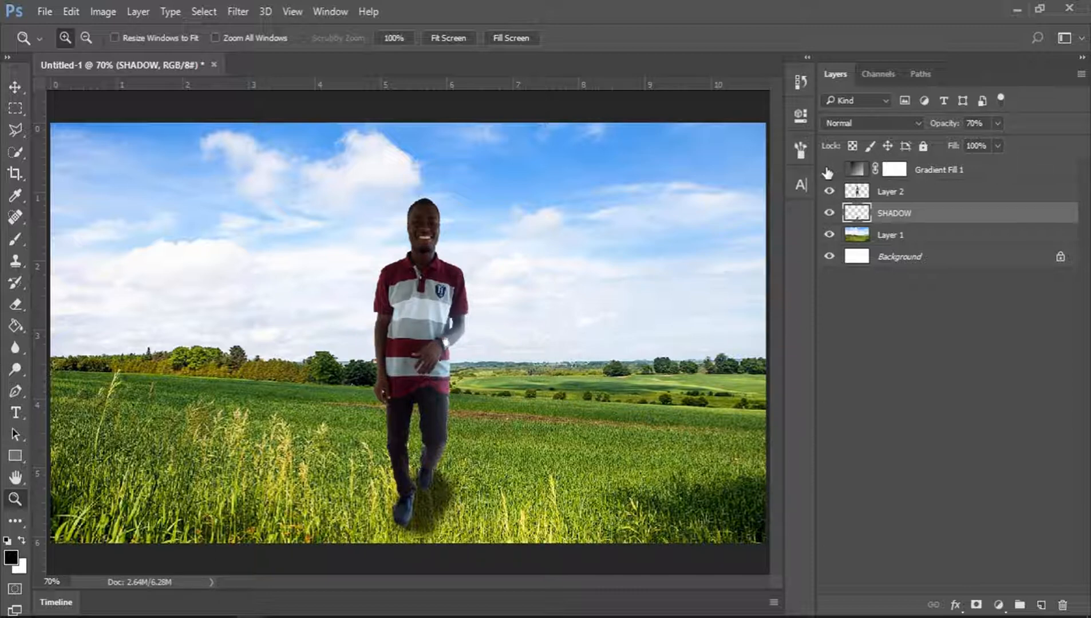
pyautogui.click(829, 170)
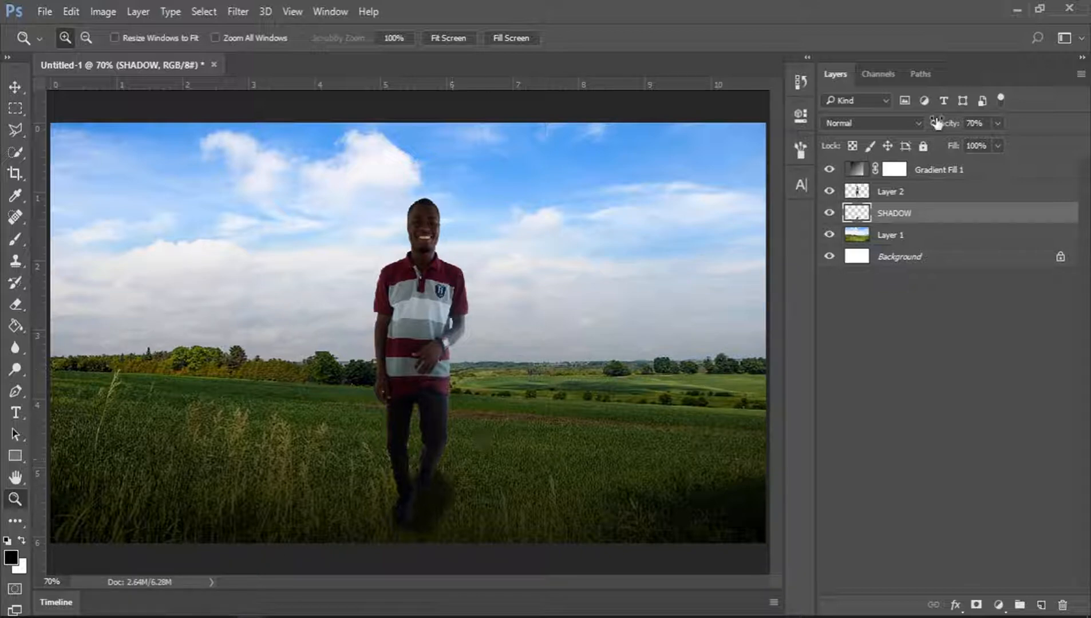
# Duplicate the person's layer, Layer 2.
pyautogui.click(910, 192)
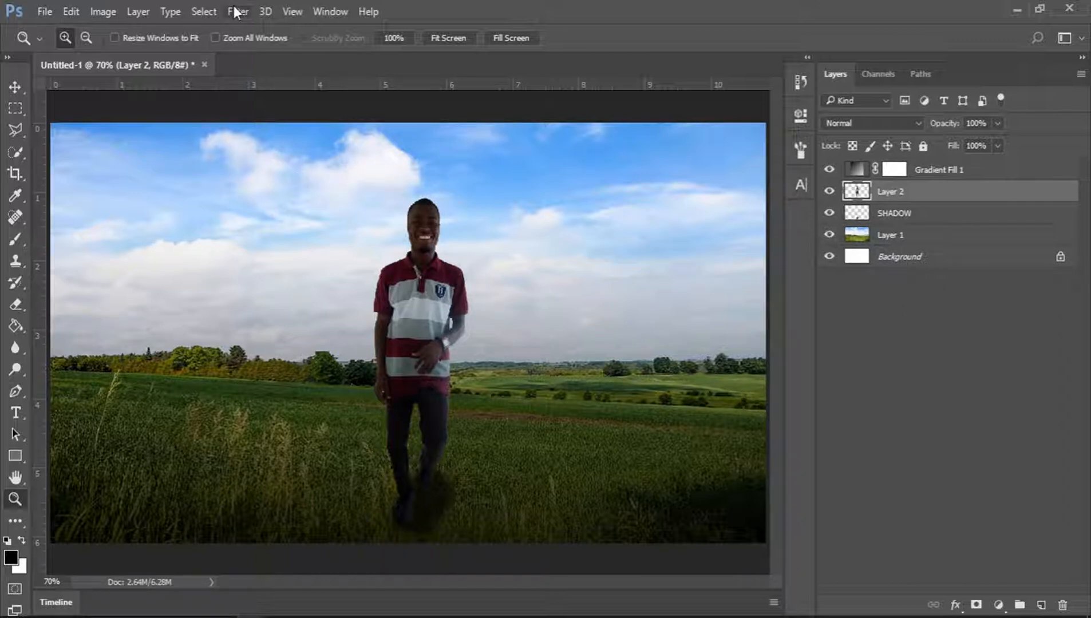
pyautogui.hotkey('ctrl', 'j')
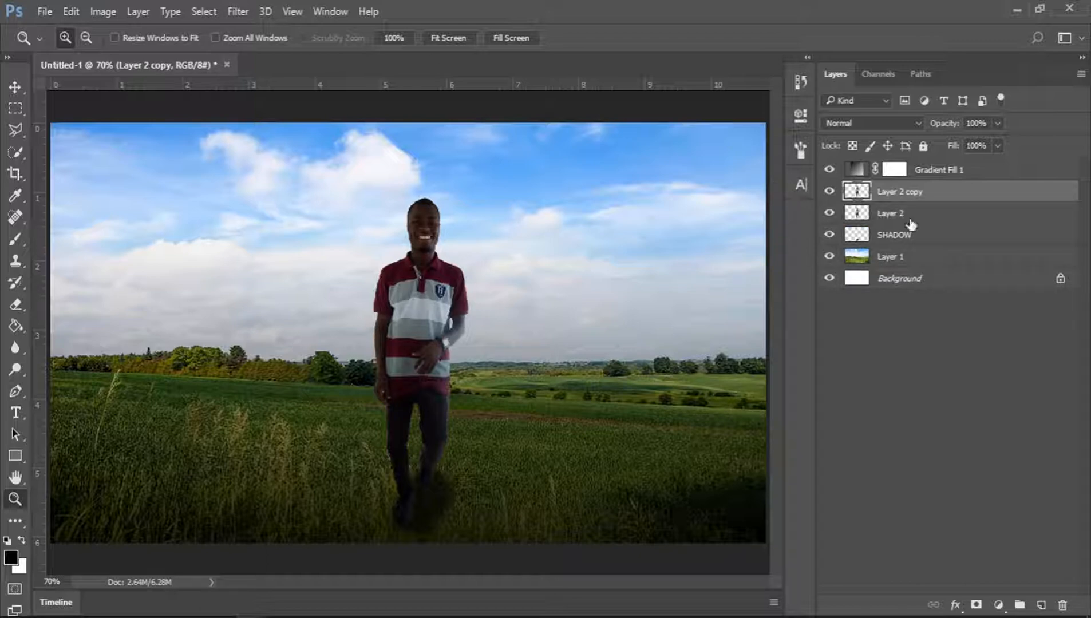
# Raise the copy's exposure to +1.15 with the Camera Raw Filter and merge it down into Layer 2.
pyautogui.click(238, 12)
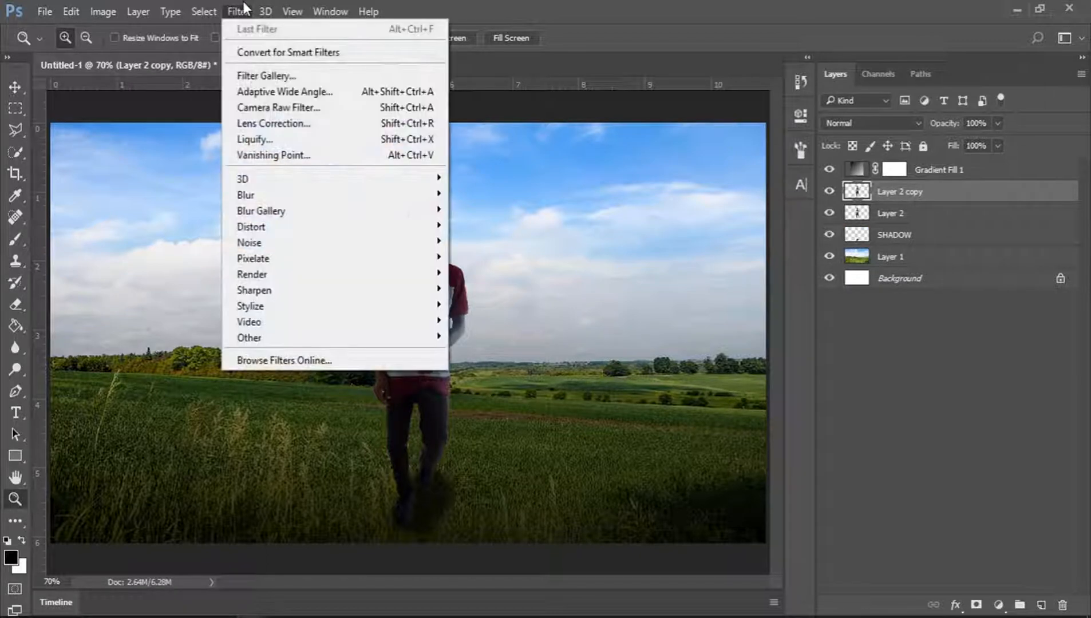
pyautogui.click(264, 108)
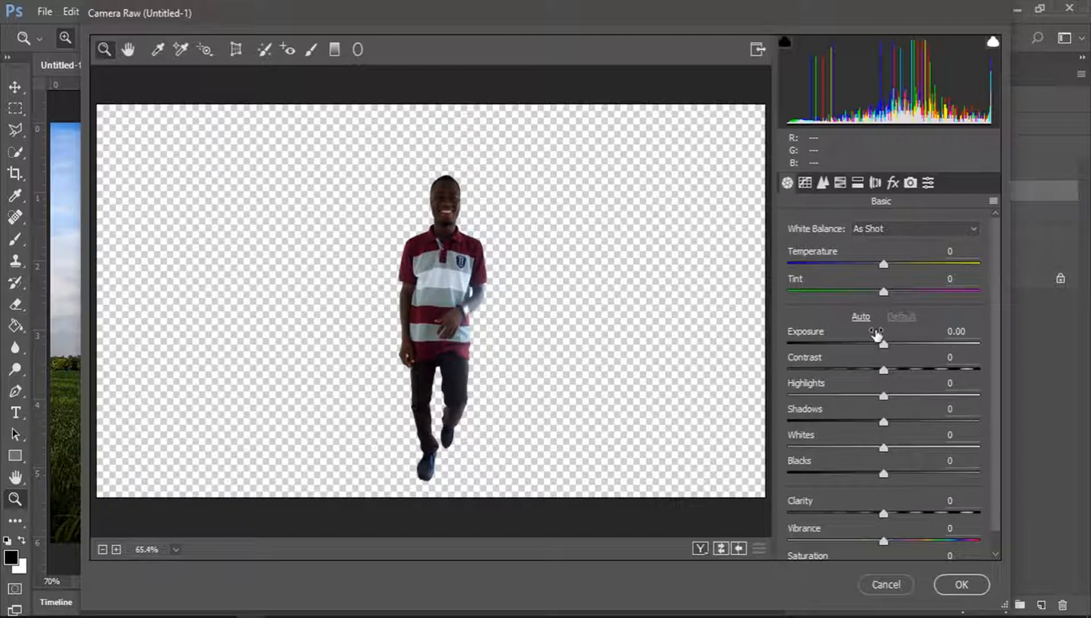
pyautogui.moveTo(877, 336); pyautogui.dragTo(894, 333)
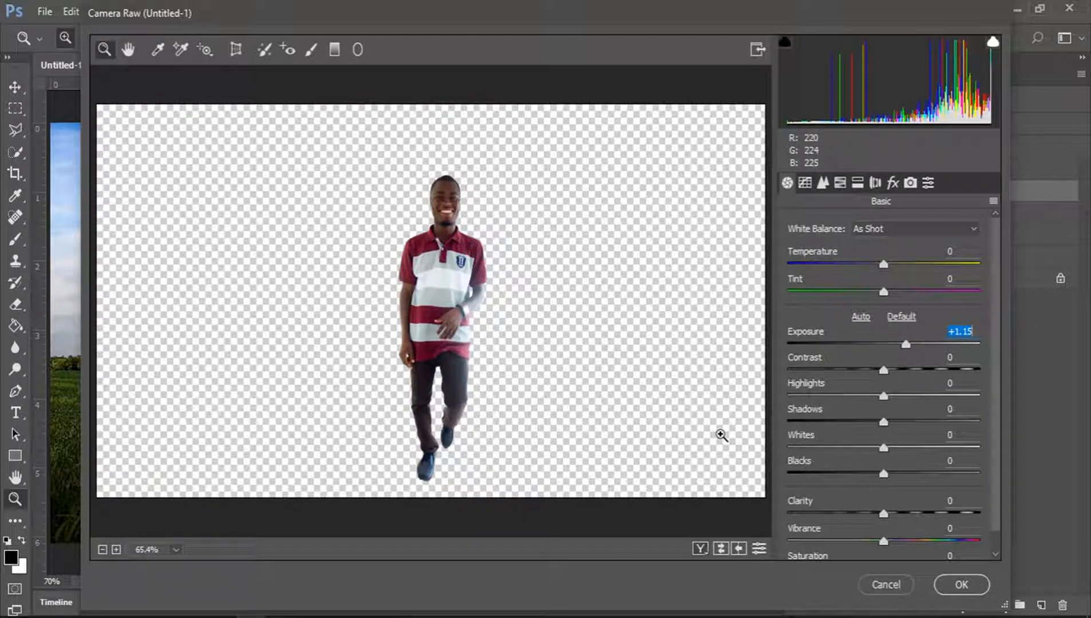
pyautogui.click(976, 586)
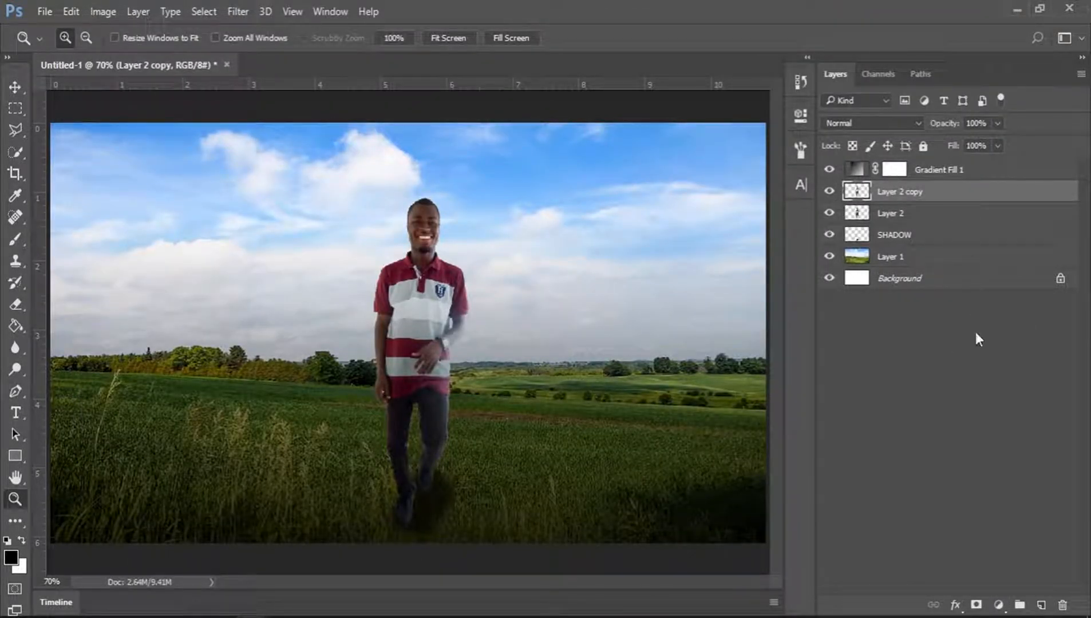
pyautogui.hotkey('ctrl', 'e')
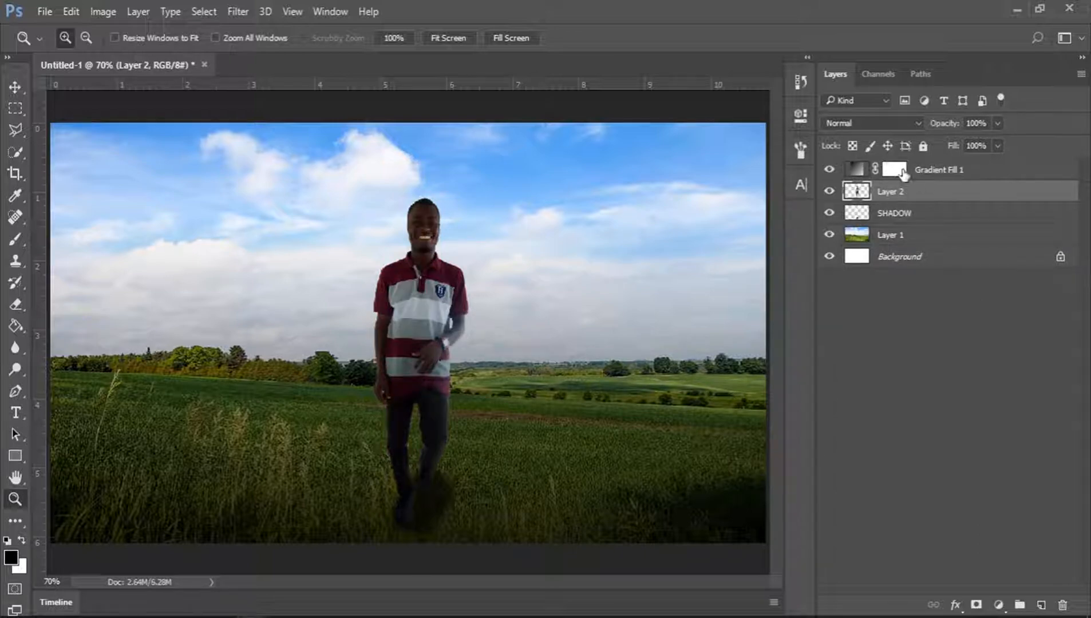
# Load the person's outline as a selection and add an Exposure adjustment layer set to +1.15.
pyautogui.keyDown('ctrl'); pyautogui.click(857, 194); pyautogui.keyUp('ctrl')
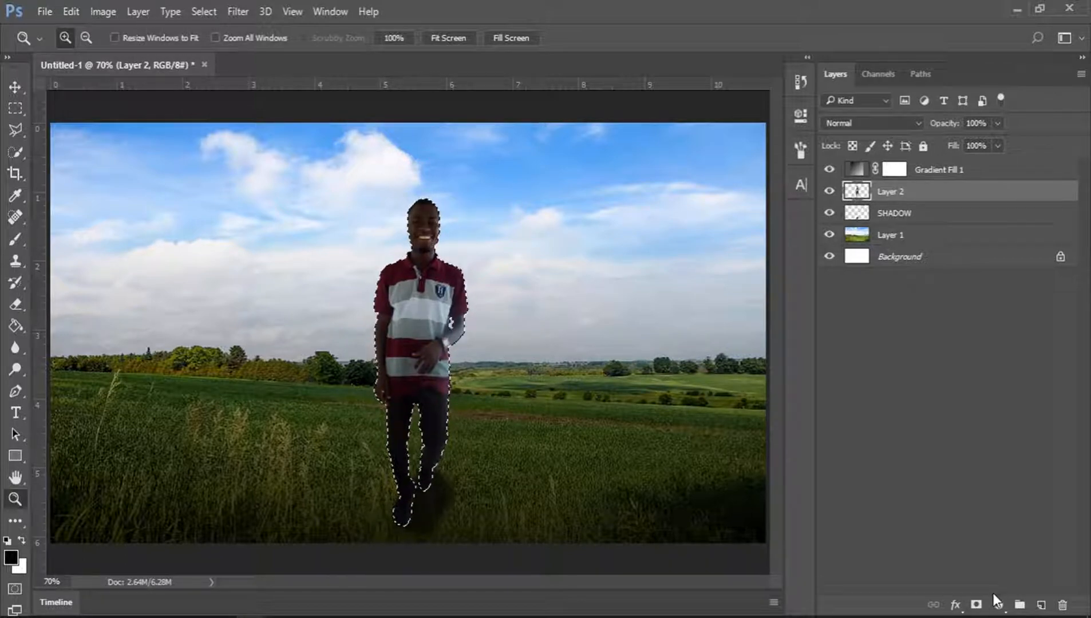
pyautogui.click(999, 606)
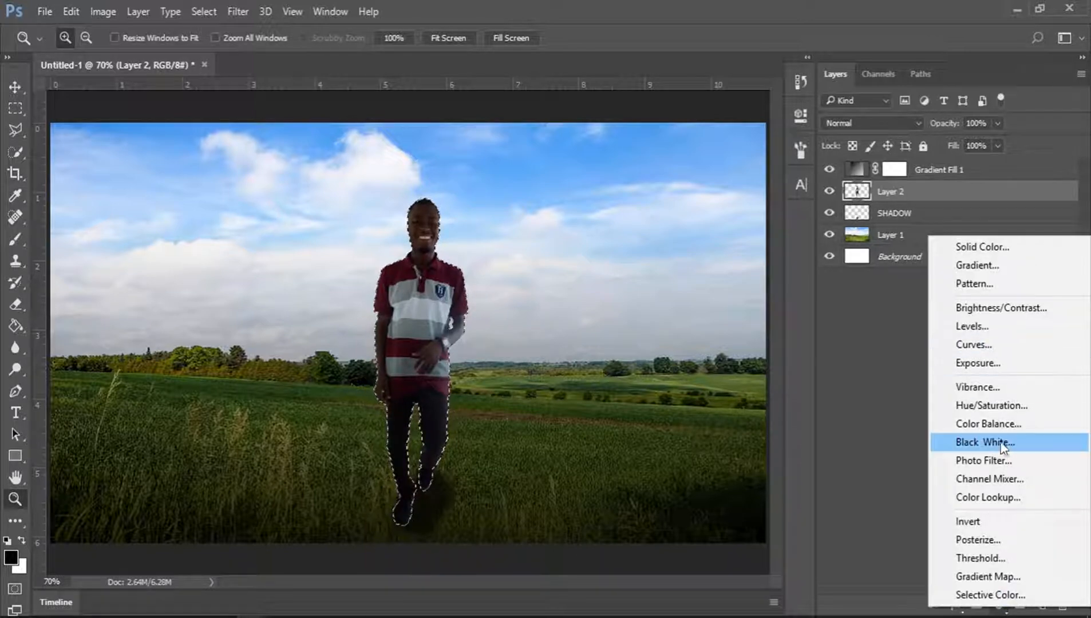
pyautogui.click(996, 361)
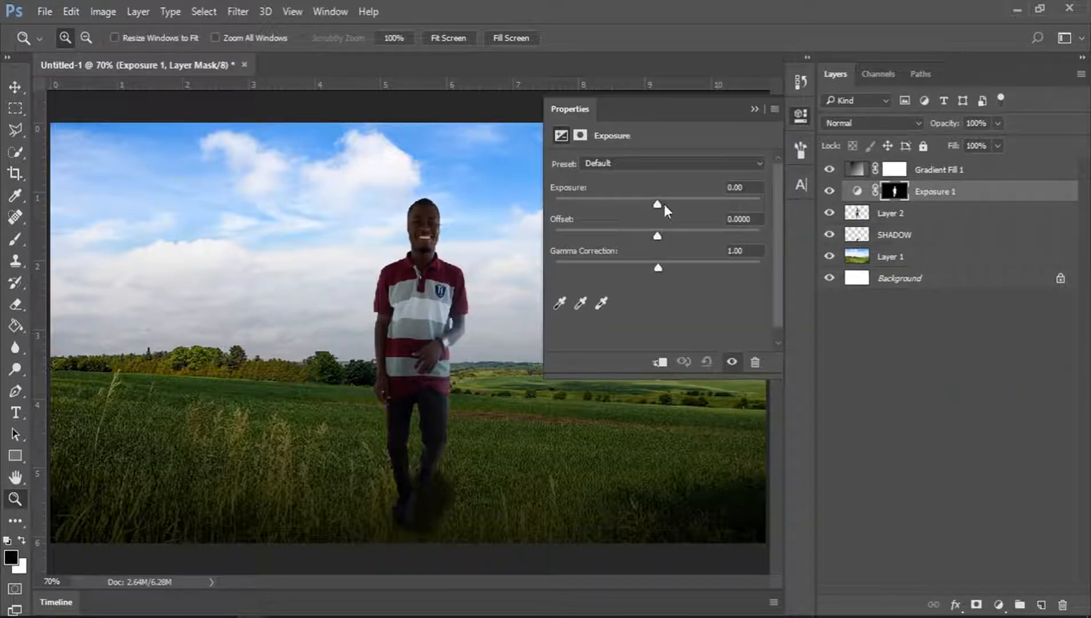
pyautogui.moveTo(662, 205)
pyautogui.mouseDown()
pyautogui.moveTo(701, 198)
pyautogui.moveTo(666, 199)
pyautogui.moveTo(675, 200)
pyautogui.mouseUp()
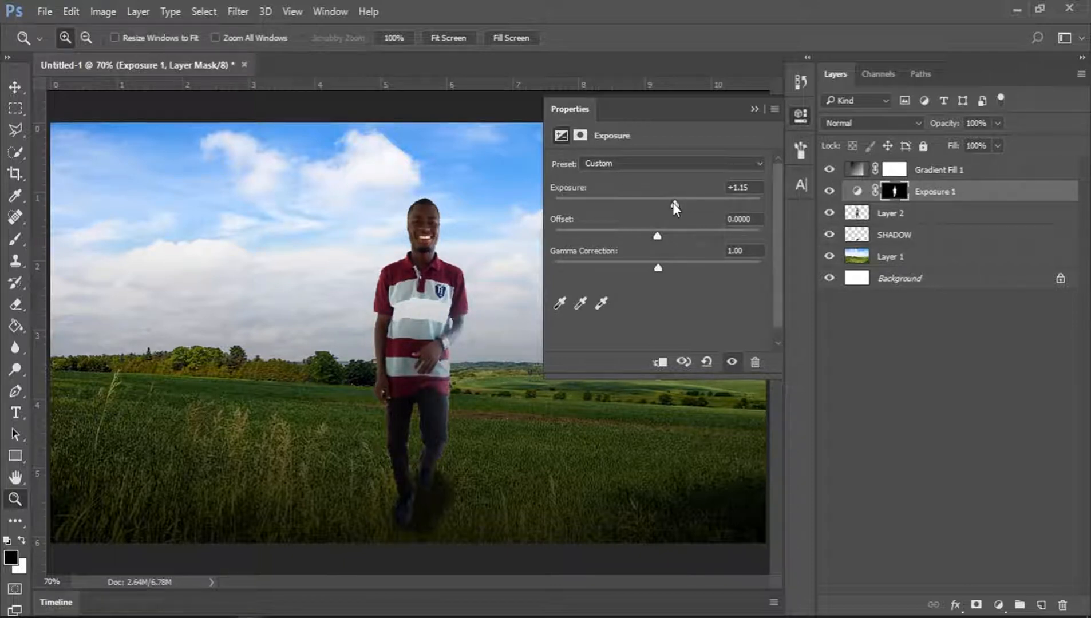
pyautogui.moveTo(673, 202); pyautogui.dragTo(676, 202)
pyautogui.click(799, 114)
# Inspect the person up close and set the Brush tool's opacity to 30%.
pyautogui.click(449, 225)
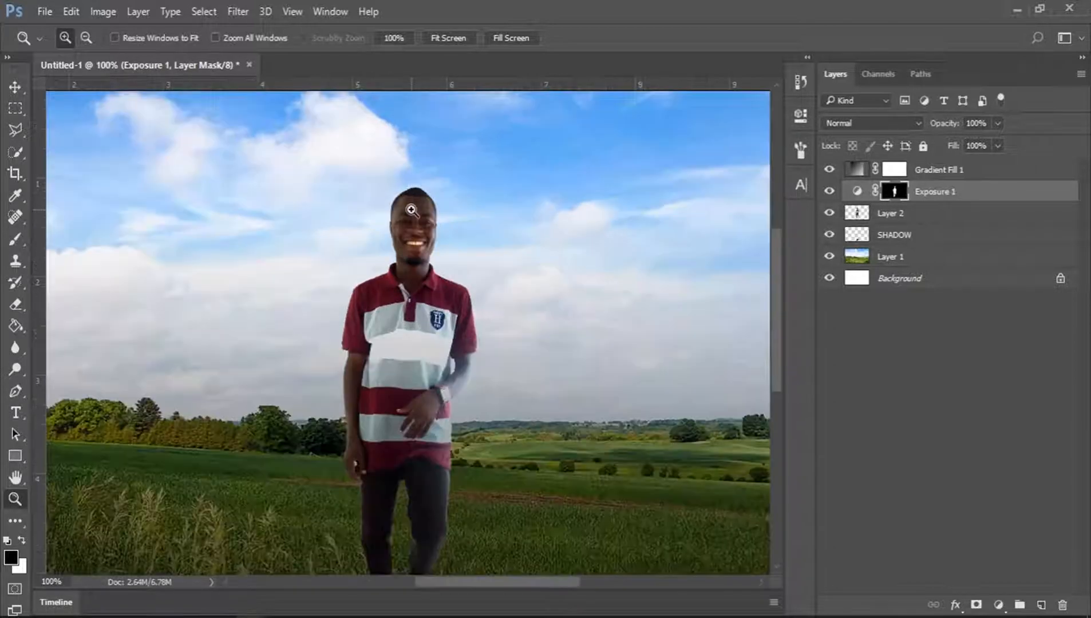
pyautogui.click(412, 211)
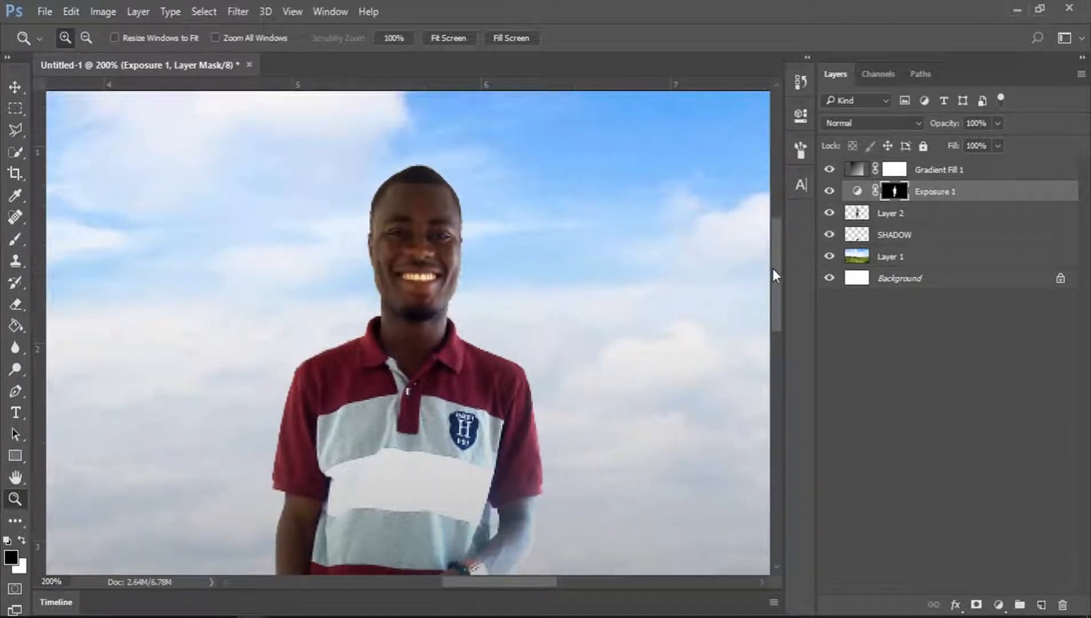
pyautogui.moveTo(773, 268); pyautogui.dragTo(779, 298)
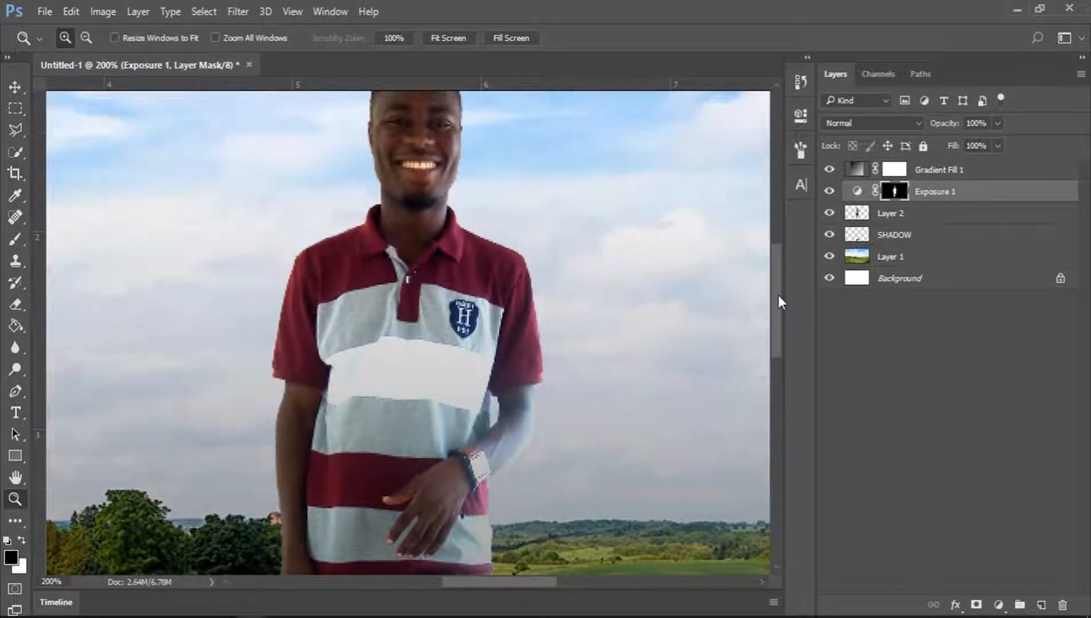
pyautogui.click(16, 239)
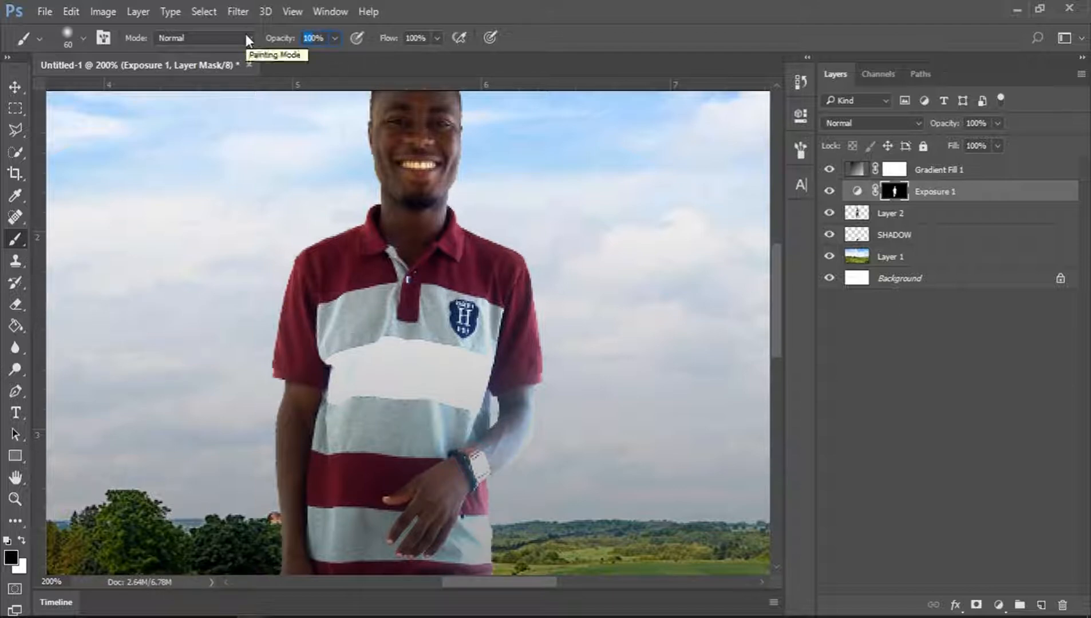
pyautogui.write('30')
pyautogui.press('Return')
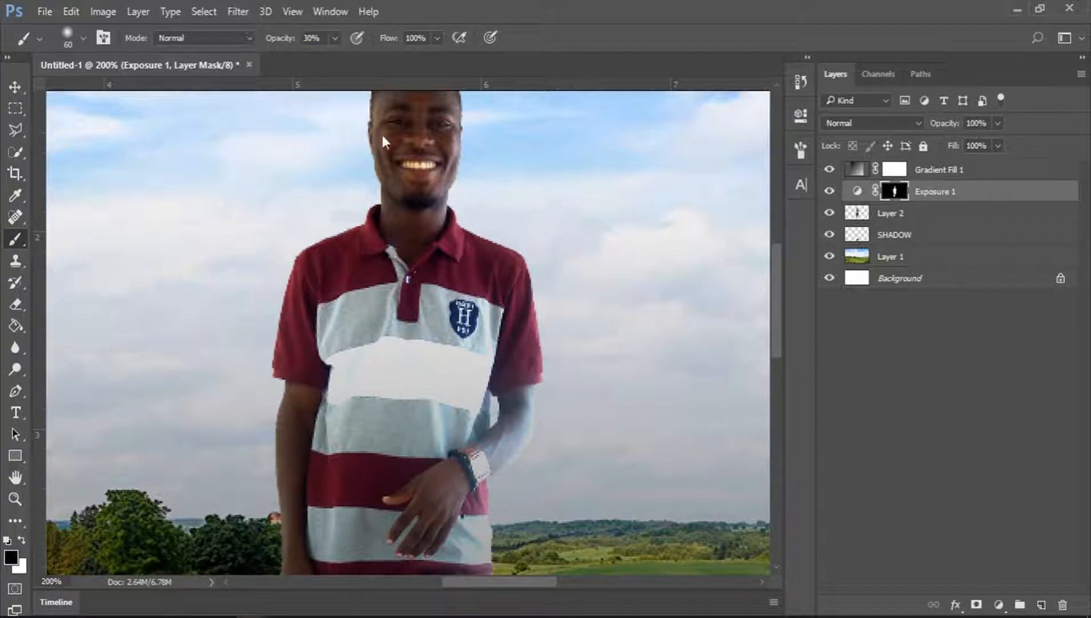
pyautogui.moveTo(781, 308); pyautogui.dragTo(777, 359)
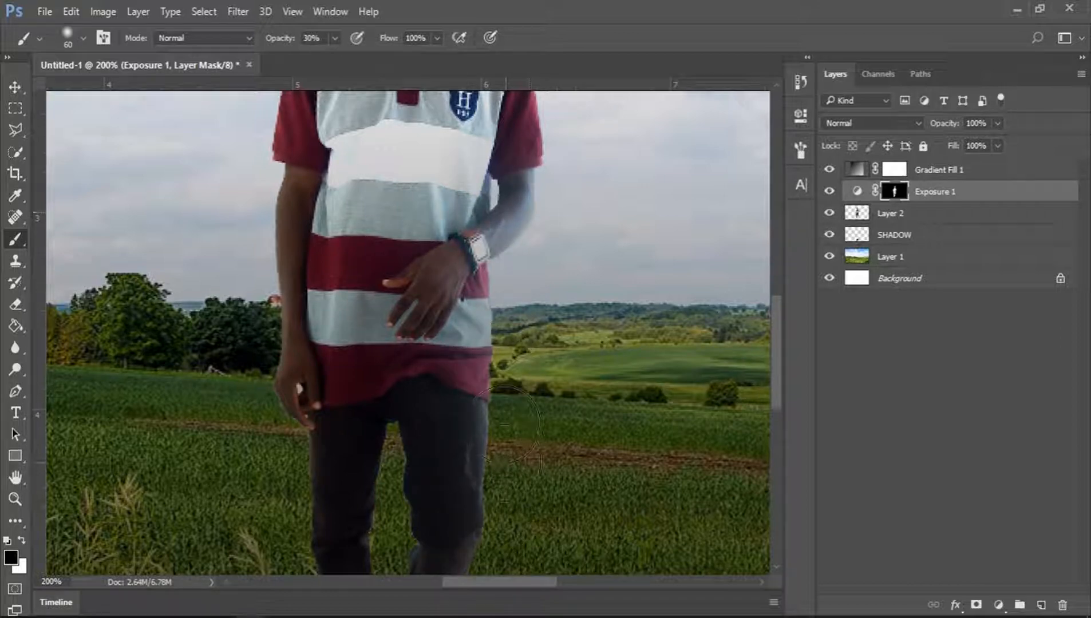
pyautogui.moveTo(781, 361); pyautogui.dragTo(783, 419)
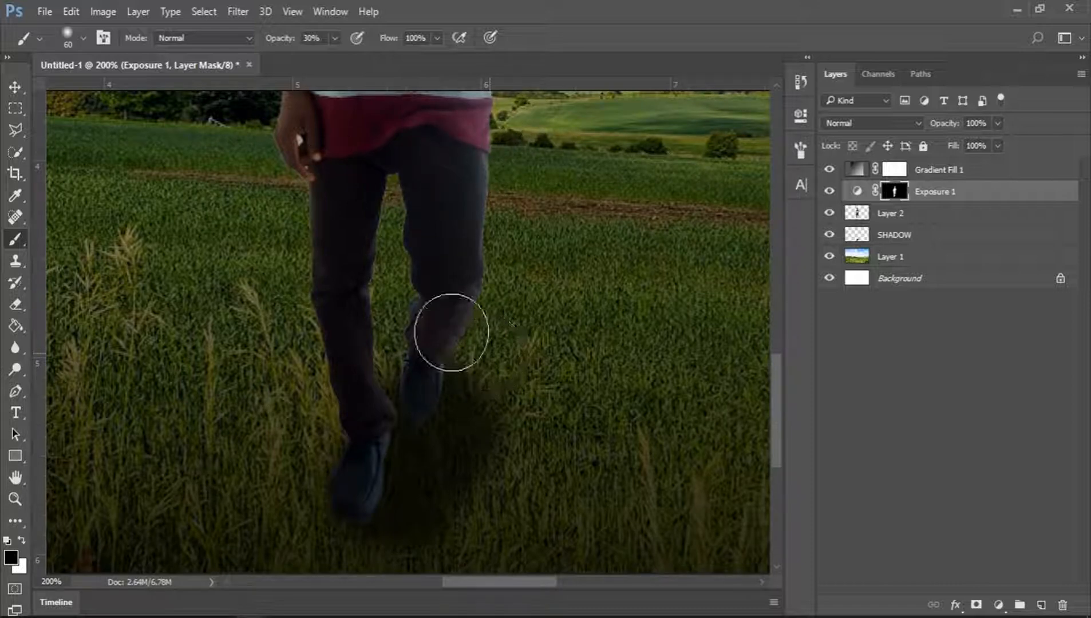
pyautogui.click(15, 498)
pyautogui.click(448, 37)
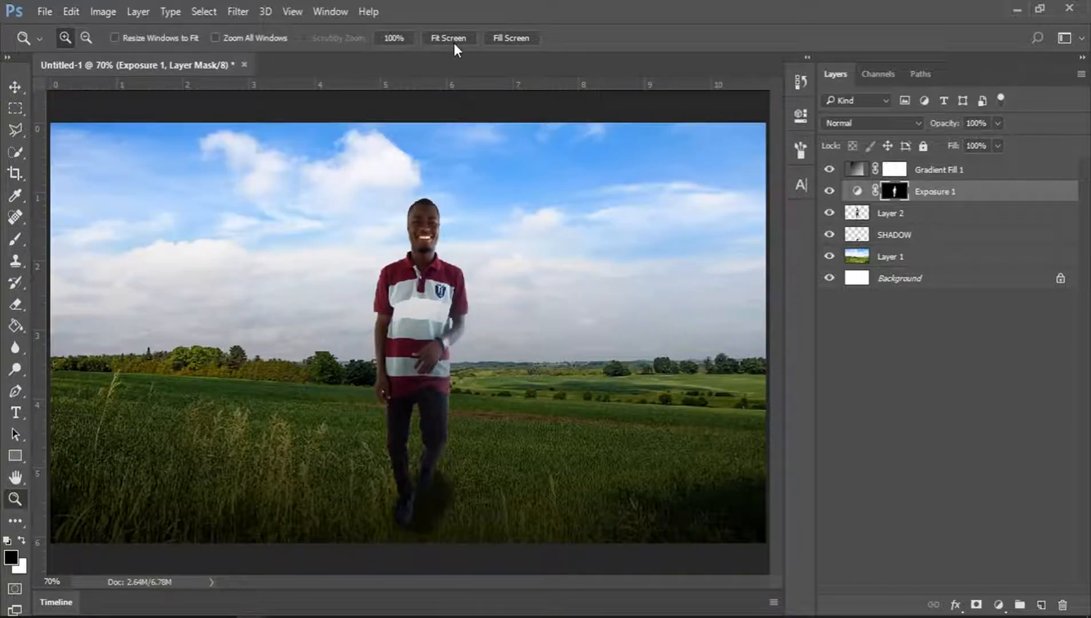
# Group the layers from SHADOW up to Gradient Fill 1 and name the group IMAGE.
pyautogui.click(887, 316)
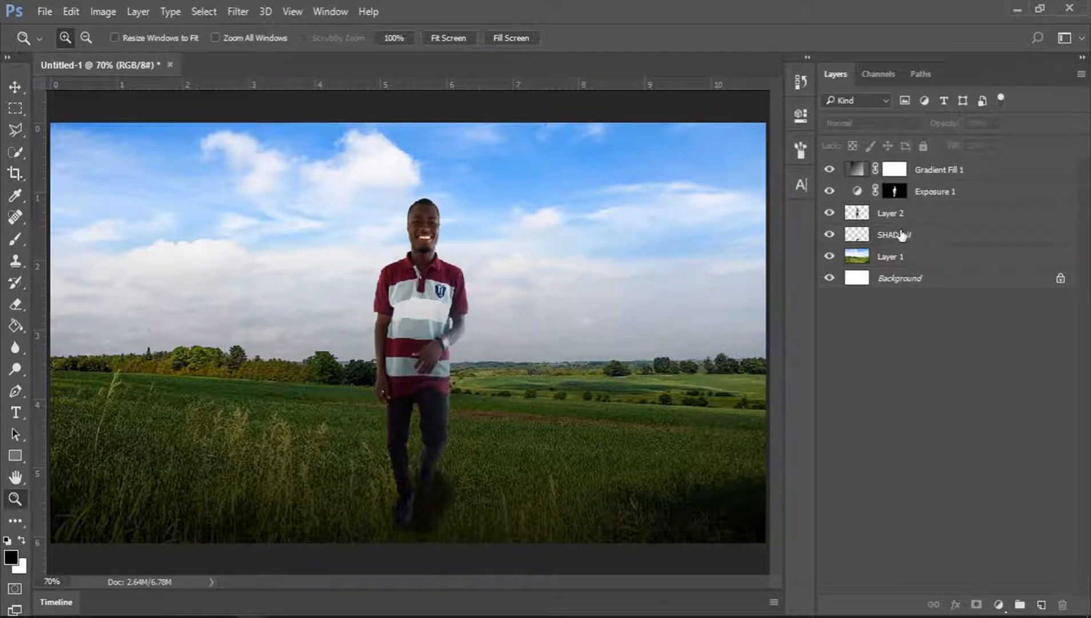
pyautogui.click(902, 236)
pyautogui.keyDown('shift'); pyautogui.click(951, 172); pyautogui.keyUp('shift')
pyautogui.hotkey('ctrl', 'g')
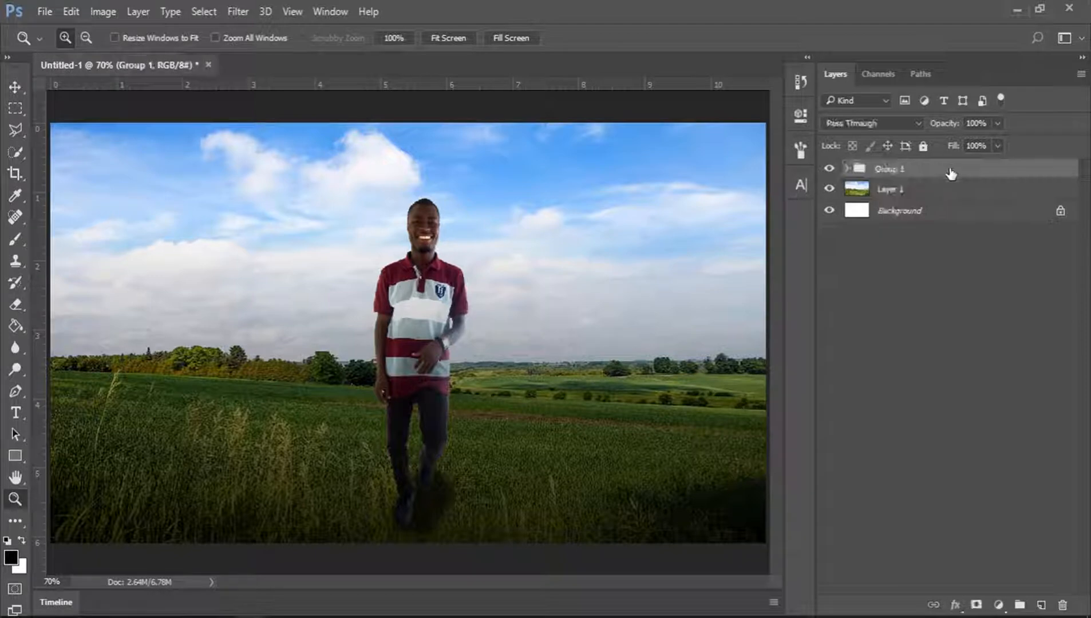
pyautogui.doubleClick(896, 170)
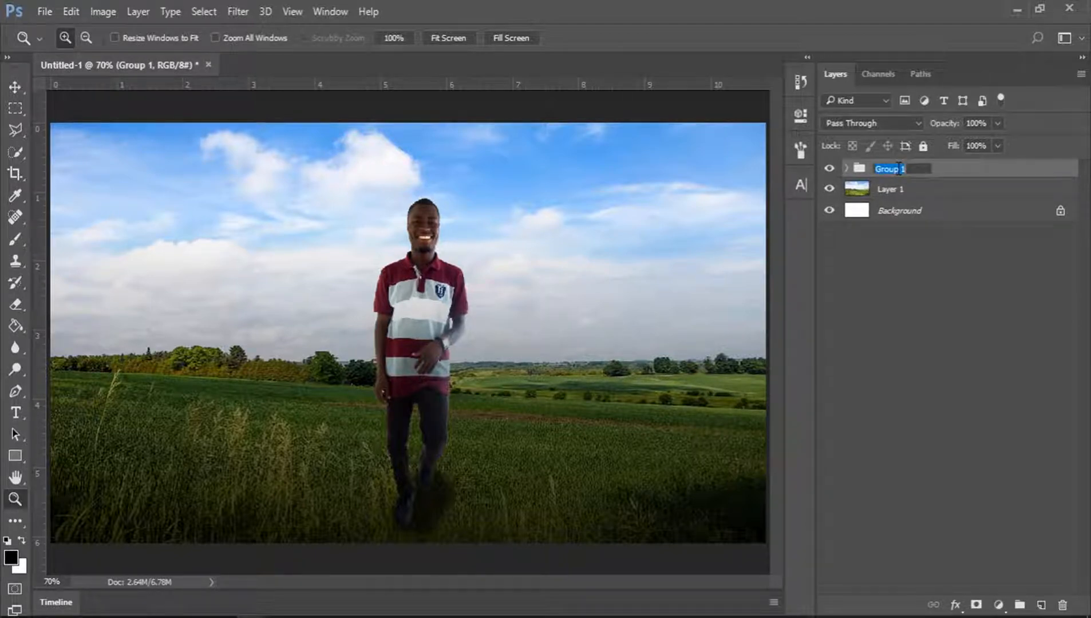
pyautogui.write('IMAGE')
pyautogui.press('Return')
# Hide the IMAGE group and select the sky on the landscape layer with the Quick Selection tool.
pyautogui.click(900, 189)
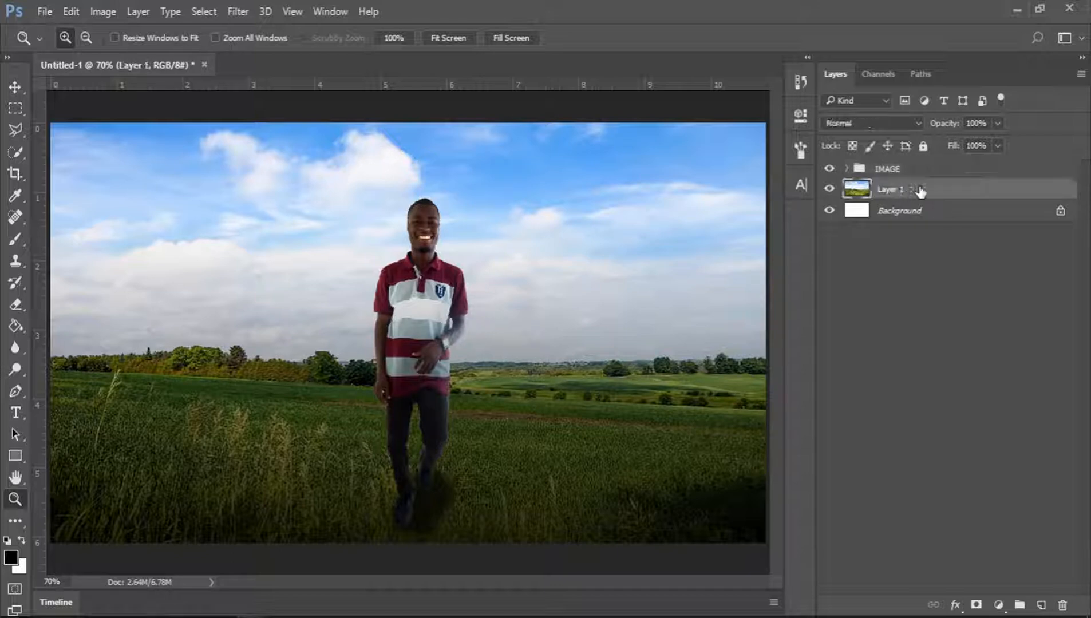
pyautogui.click(830, 170)
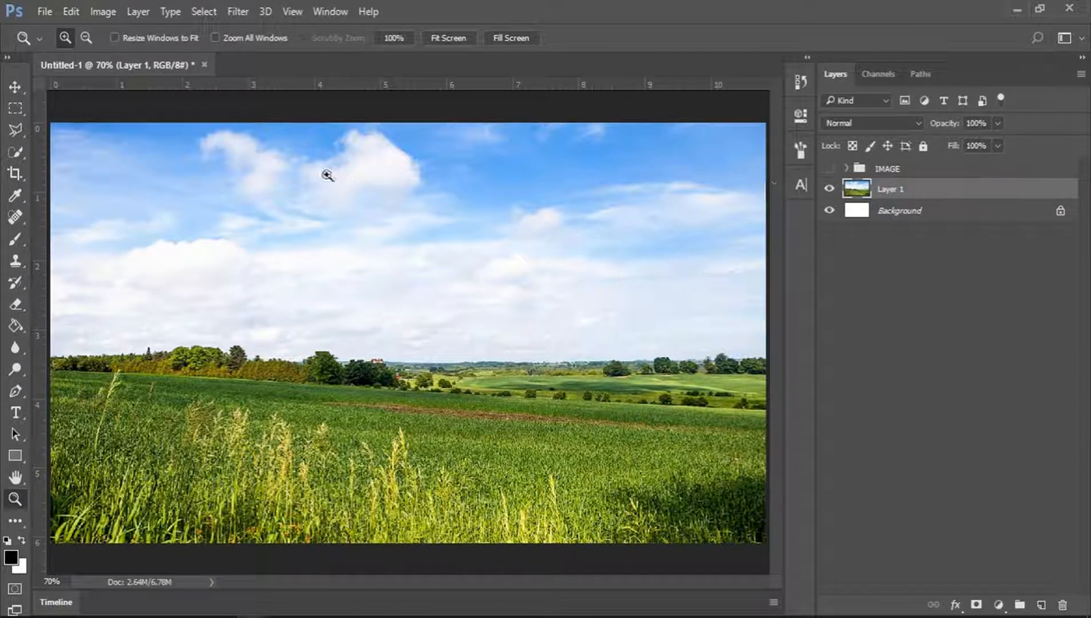
pyautogui.click(15, 150)
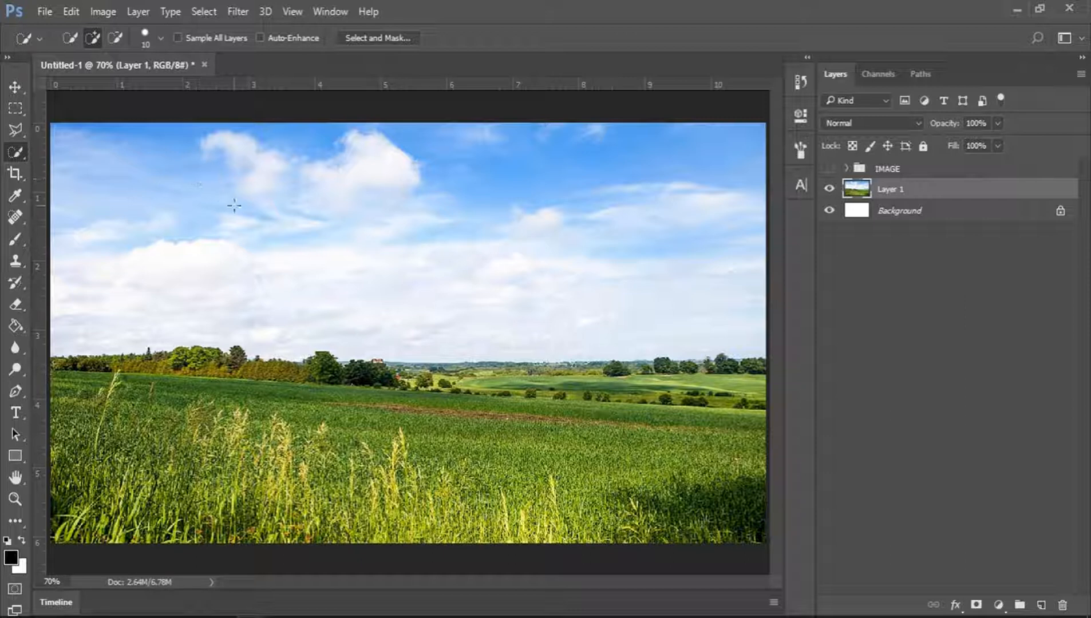
pyautogui.moveTo(129, 186)
pyautogui.mouseDown()
pyautogui.moveTo(166, 235)
pyautogui.moveTo(126, 239)
pyautogui.mouseUp()
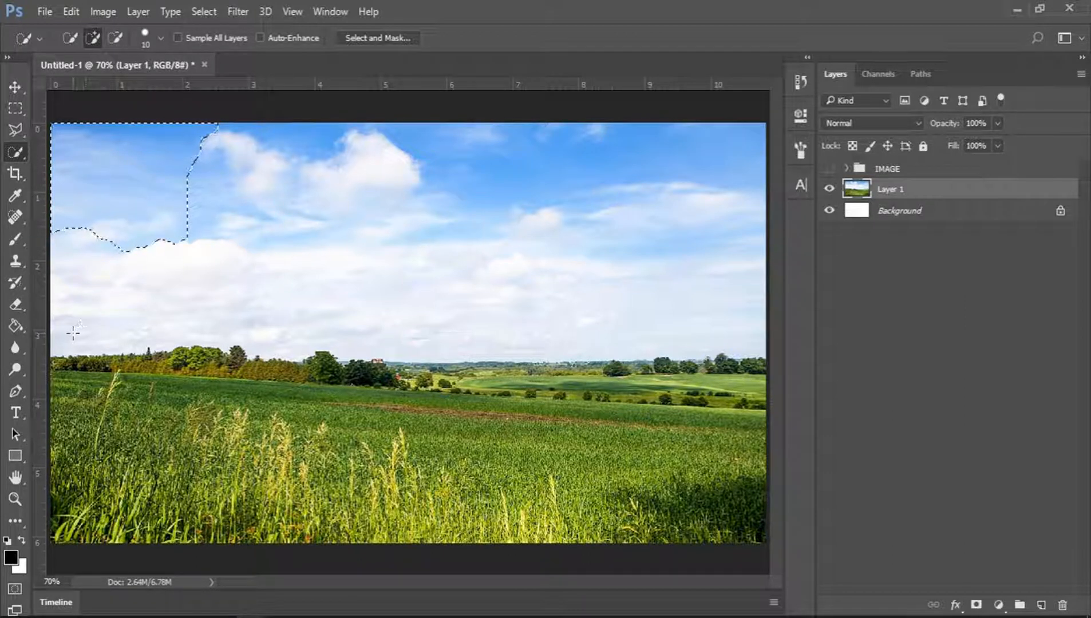
pyautogui.moveTo(74, 341); pyautogui.dragTo(500, 312)
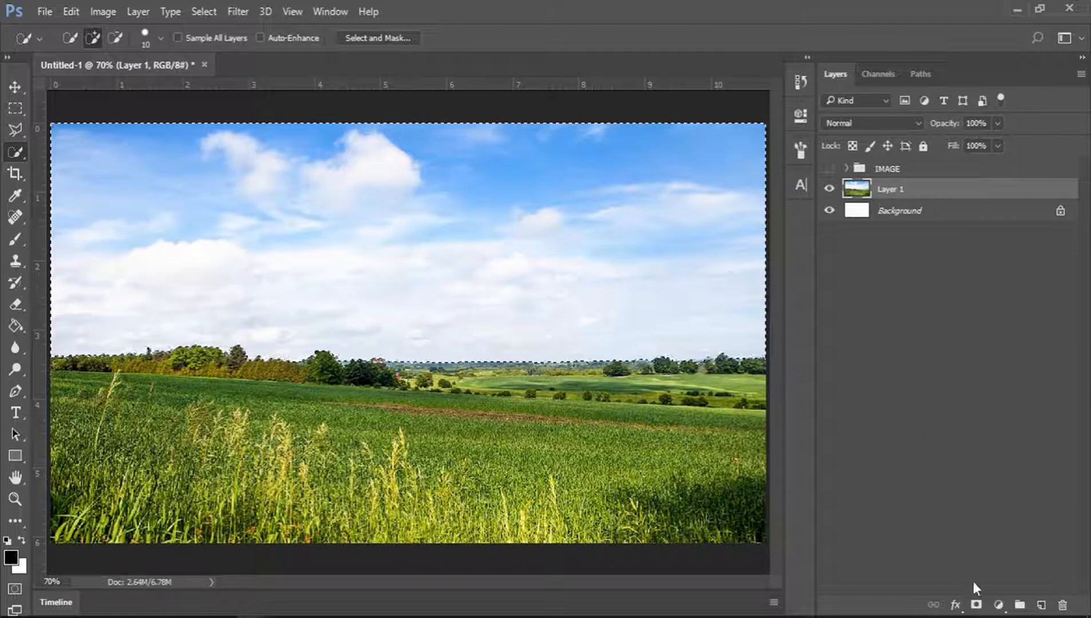
# Add a layer mask to the landscape layer from the sky selection.
pyautogui.click(977, 606)
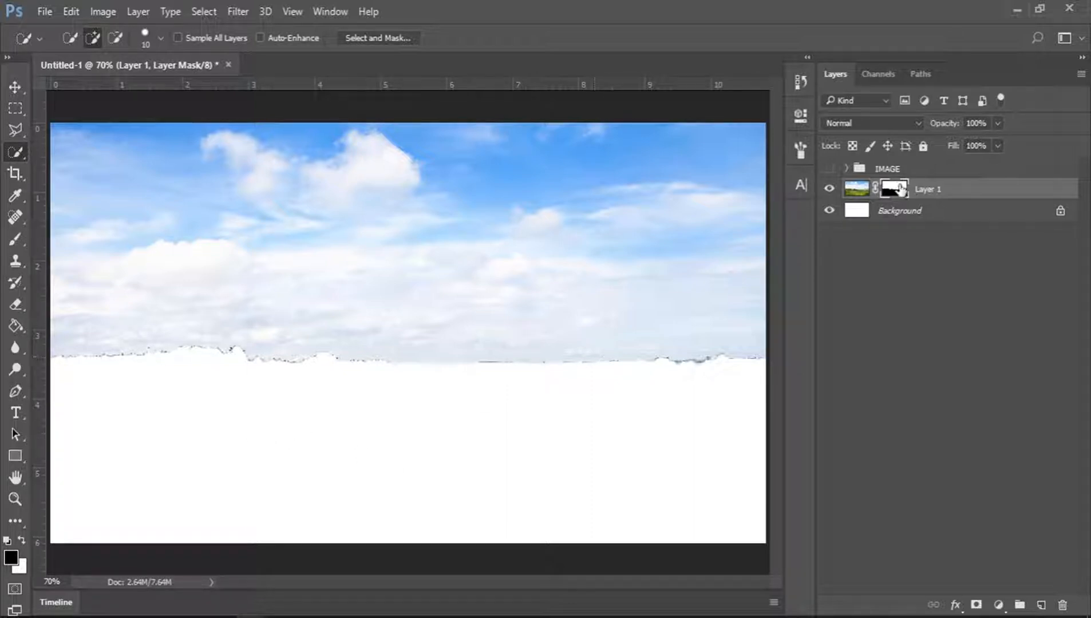
pyautogui.click(862, 189)
pyautogui.click(890, 189)
pyautogui.click(859, 189)
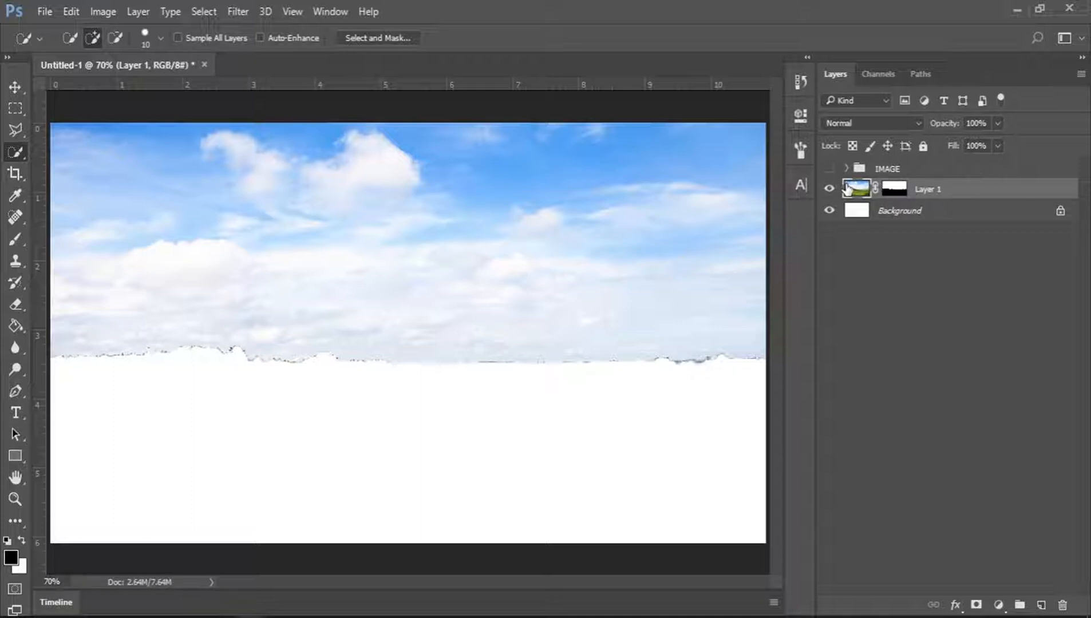
# Invert the landscape layer's mask so the sky is hidden and the field shows.
pyautogui.click(898, 195)
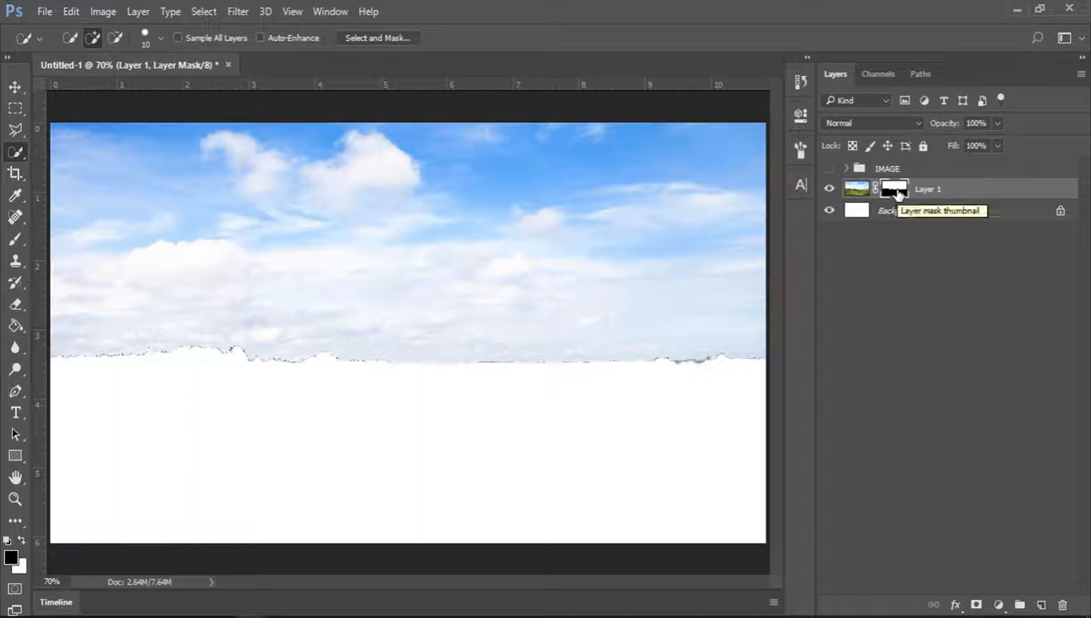
pyautogui.moveTo(899, 195); pyautogui.dragTo(901, 196)
pyautogui.hotkey('ctrl', 'i')
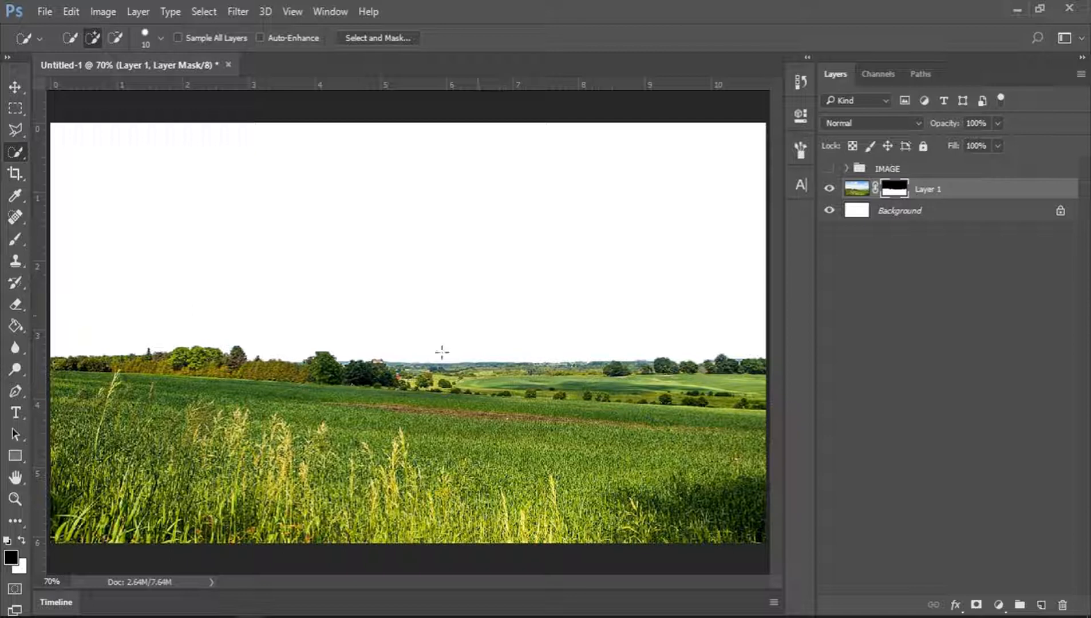
# Switch to File Explorer and preview the field-clouds and istock sky photos on the desktop.
pyautogui.moveTo(115, 613)
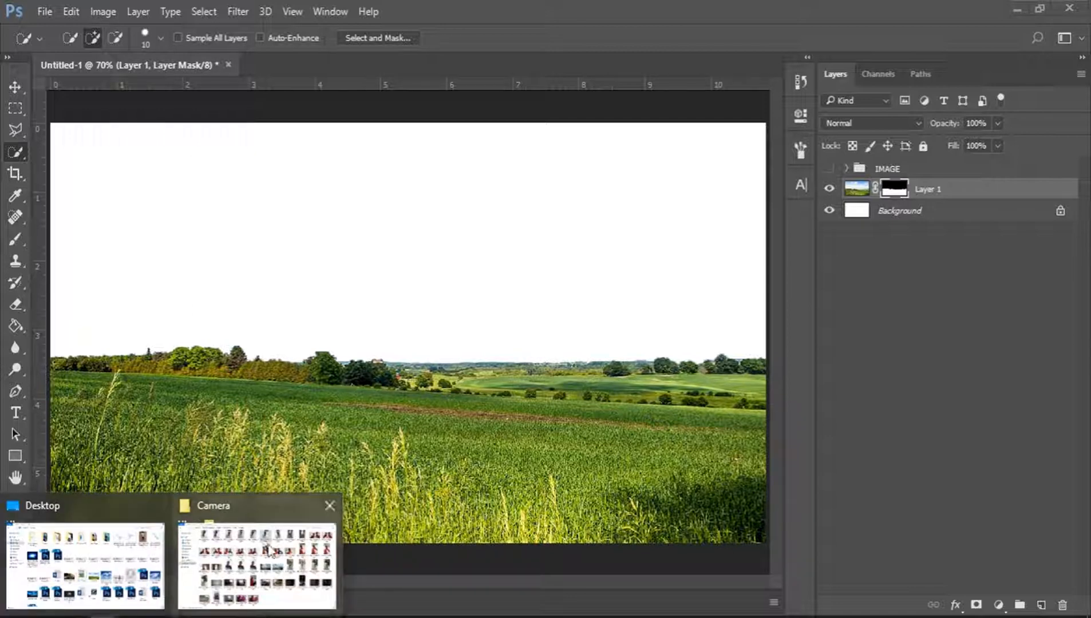
pyautogui.click(328, 507)
pyautogui.click(146, 556)
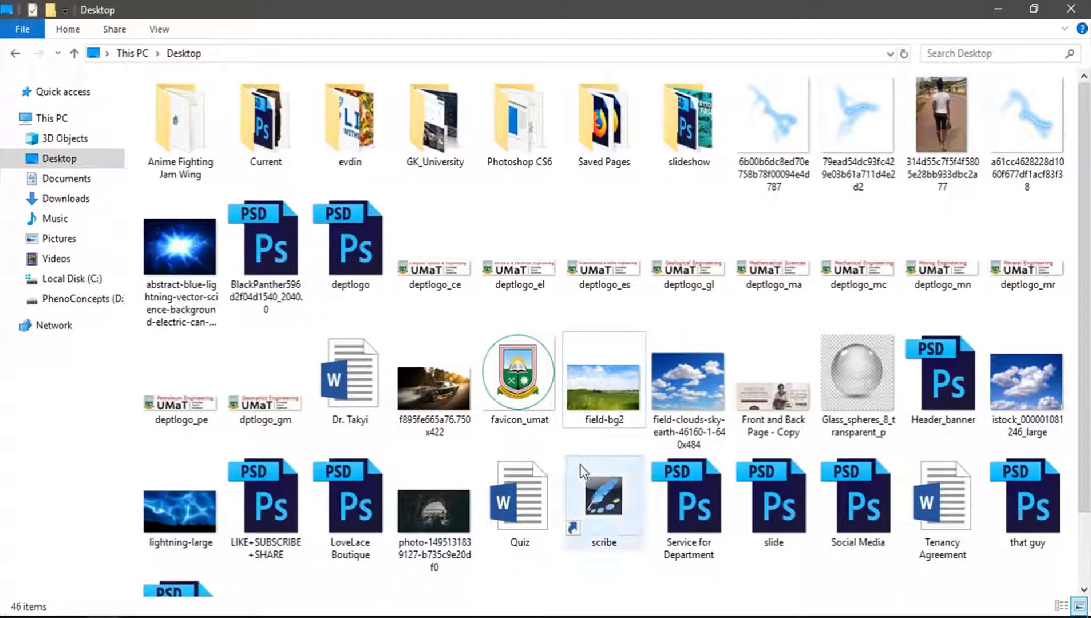
pyautogui.doubleClick(687, 388)
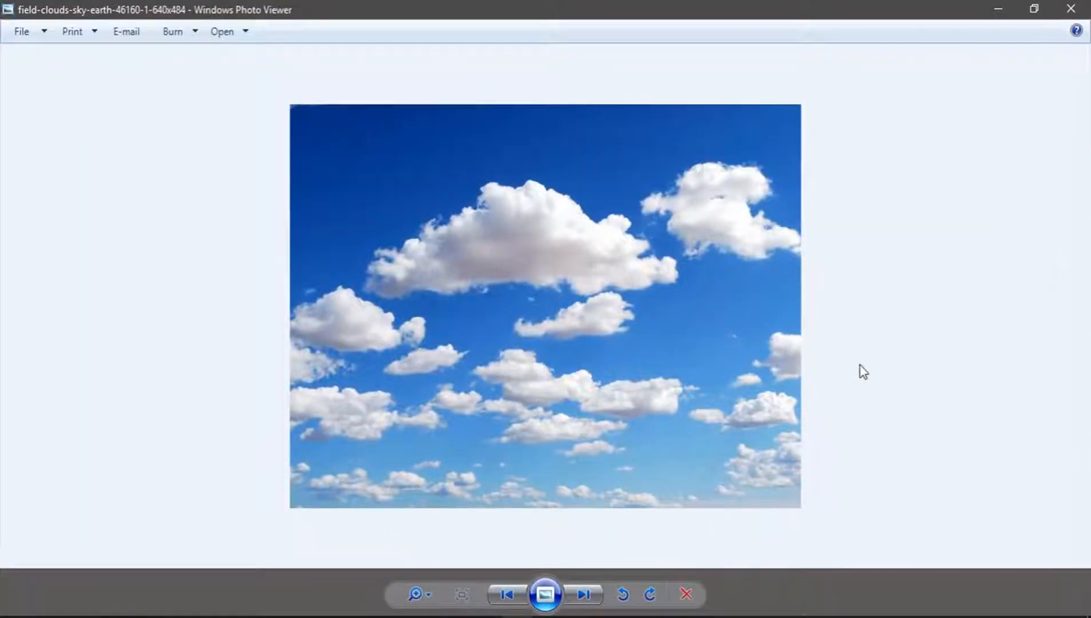
pyautogui.click(1070, 8)
pyautogui.doubleClick(1037, 398)
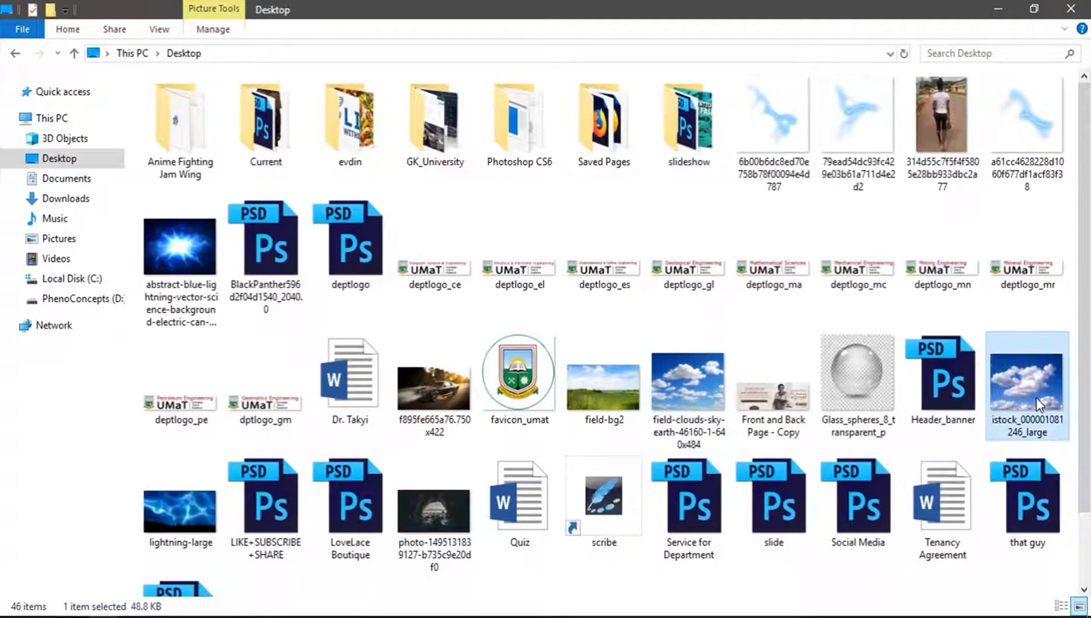
pyautogui.click(1070, 8)
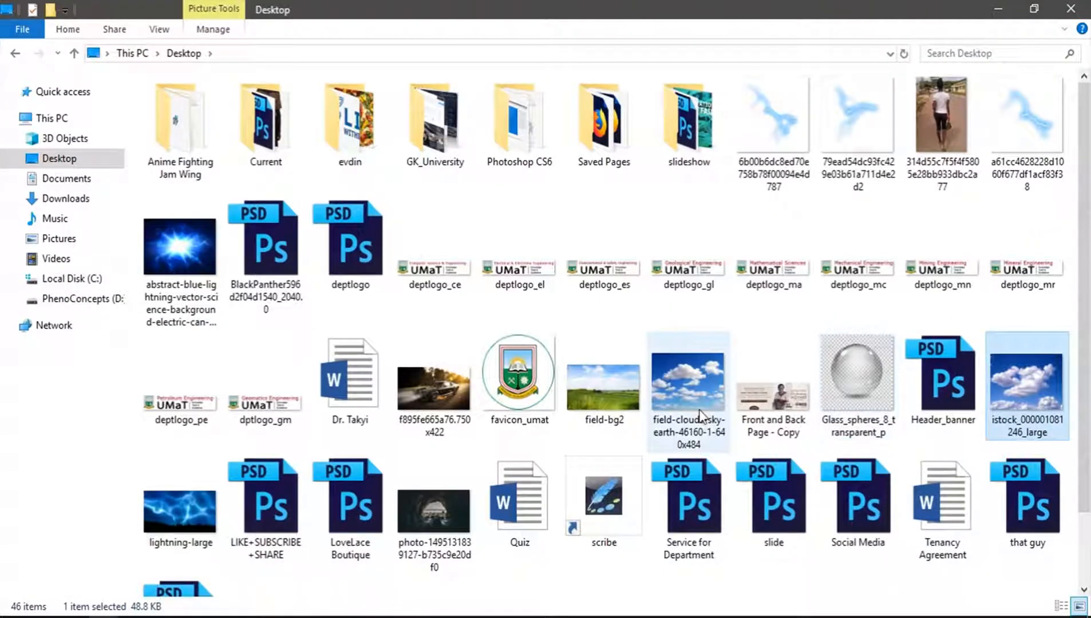
pyautogui.keyDown('ctrl'); pyautogui.click(680, 380); pyautogui.keyUp('ctrl')
pyautogui.moveTo(680, 380); pyautogui.dragTo(407, 323)
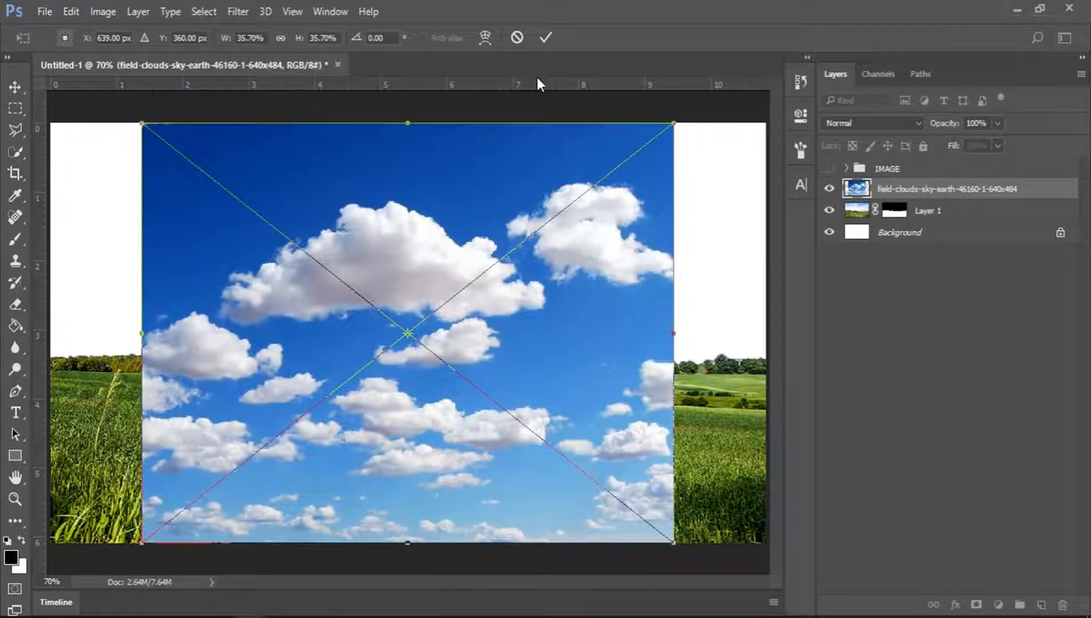
pyautogui.click(550, 38)
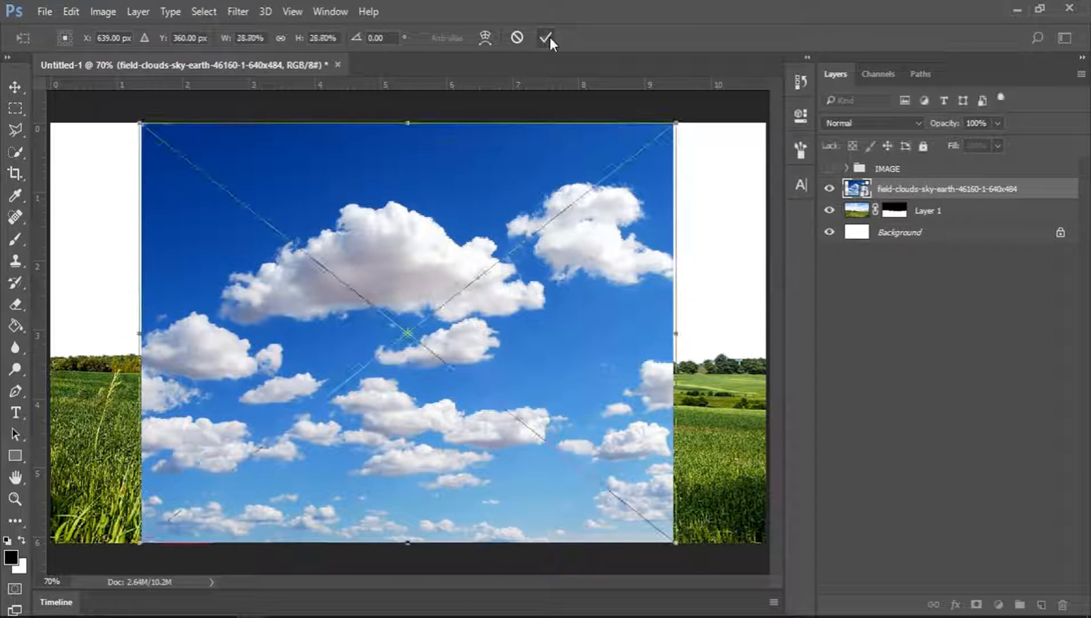
pyautogui.click(549, 38)
pyautogui.press('w')
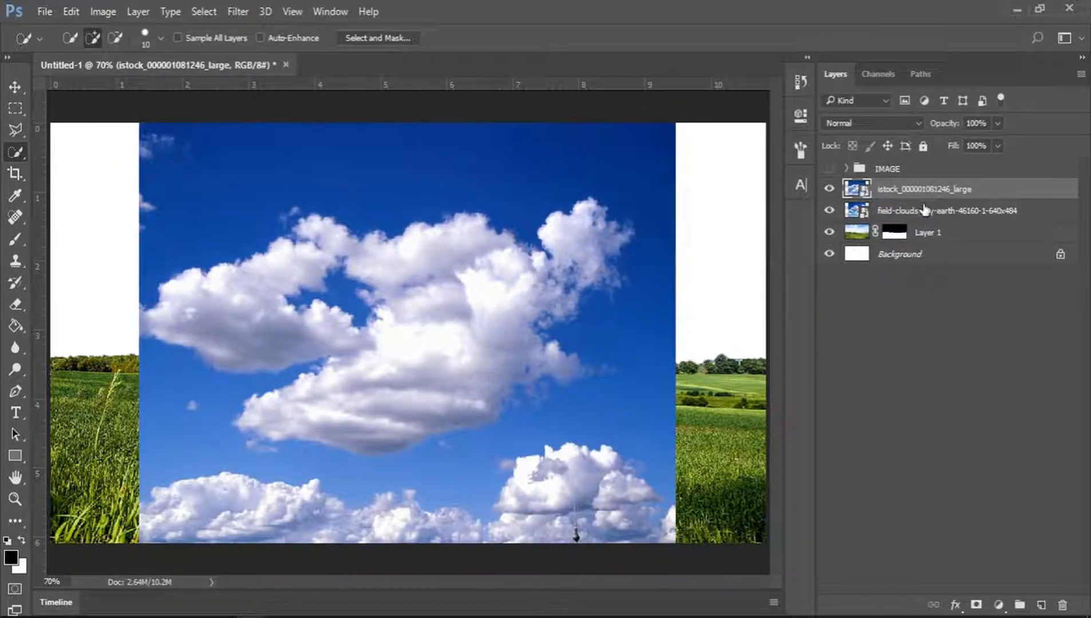
# Move both sky photo layers beneath the landscape layer and hide the istock layer.
pyautogui.keyDown('ctrl'); pyautogui.click(925, 210); pyautogui.keyUp('ctrl')
pyautogui.moveTo(950, 193); pyautogui.dragTo(944, 241)
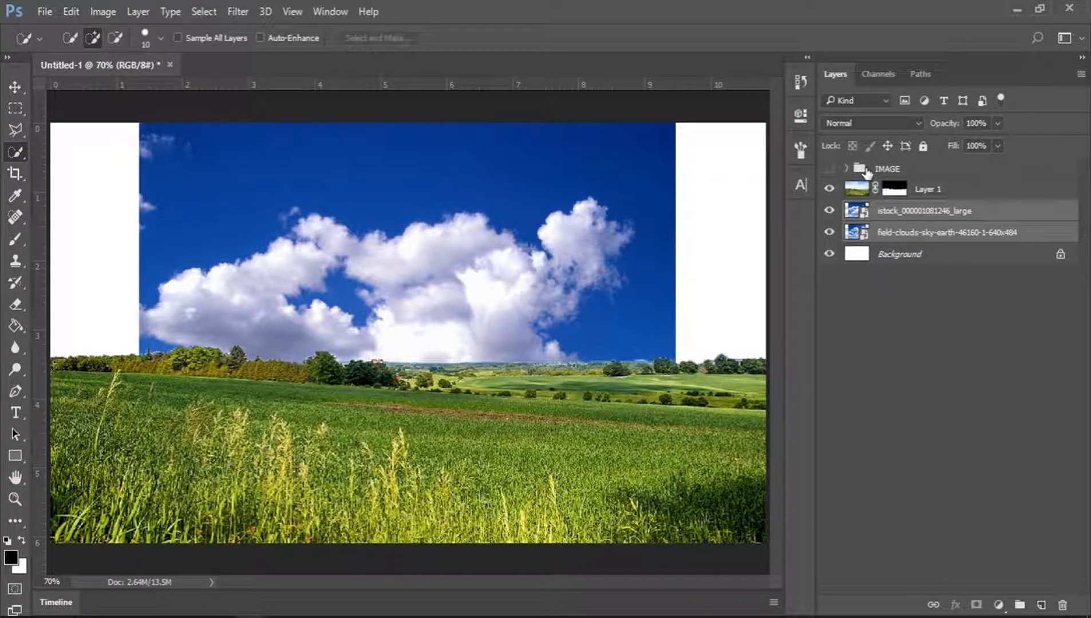
pyautogui.click(830, 212)
pyautogui.click(884, 232)
pyautogui.press('v')
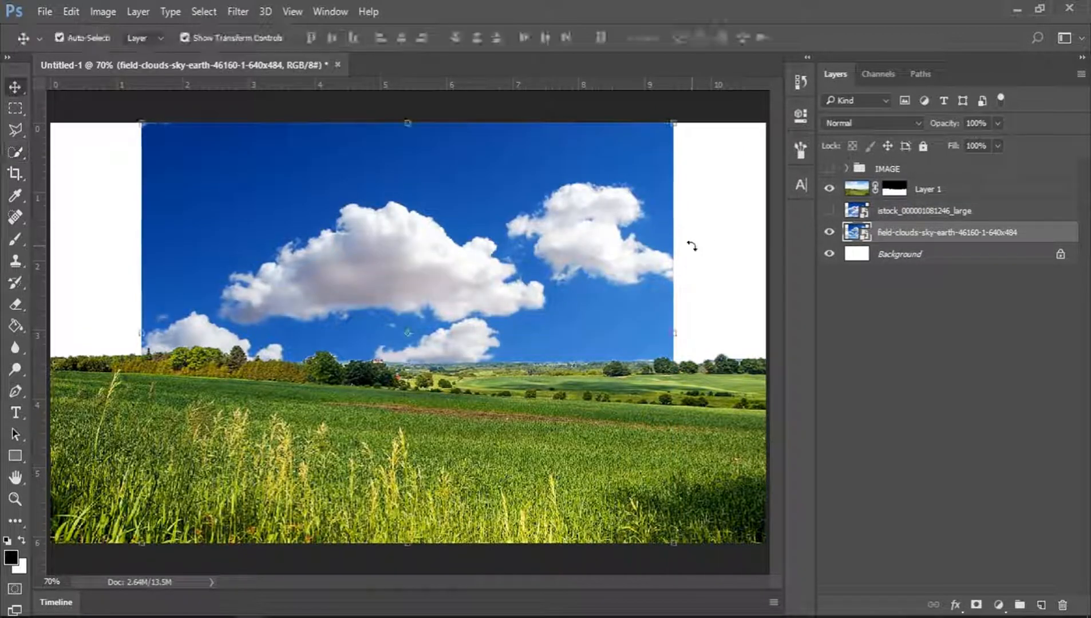
# Scale the field-clouds sky down to about 24% and position it in the canvas's upper-left corner.
pyautogui.moveTo(674, 122); pyautogui.dragTo(568, 225)
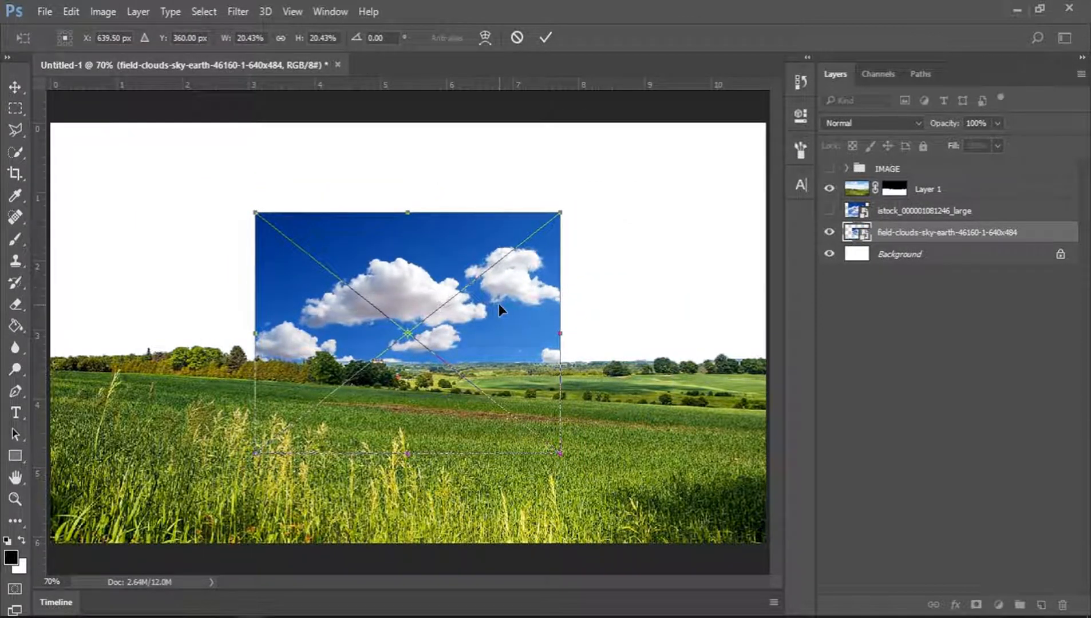
pyautogui.moveTo(497, 307); pyautogui.dragTo(292, 217)
pyautogui.moveTo(351, 362); pyautogui.dragTo(409, 406)
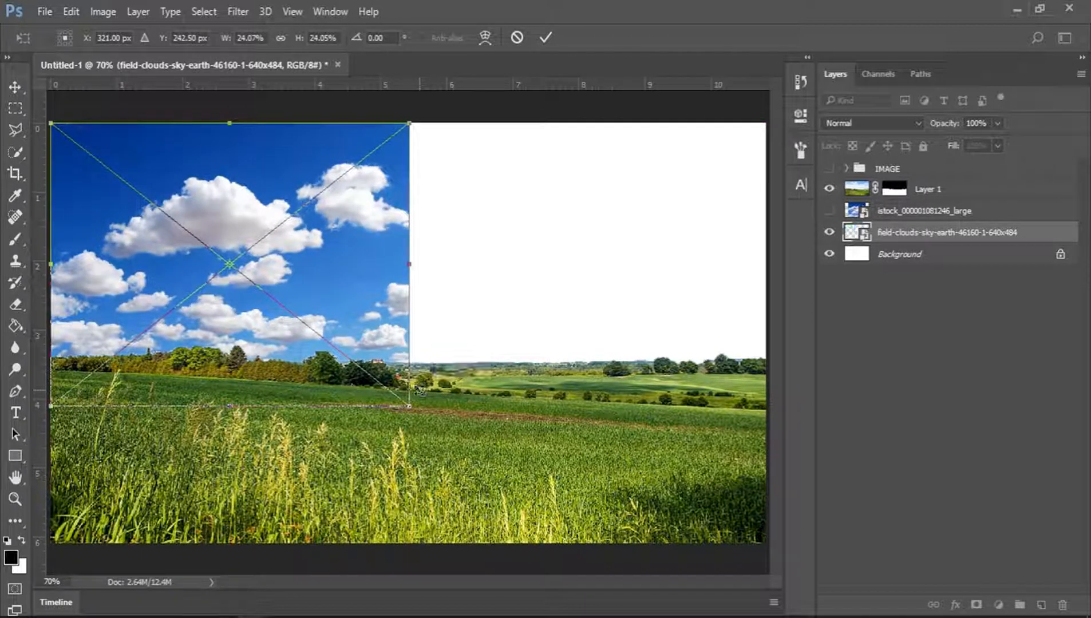
pyautogui.click(546, 38)
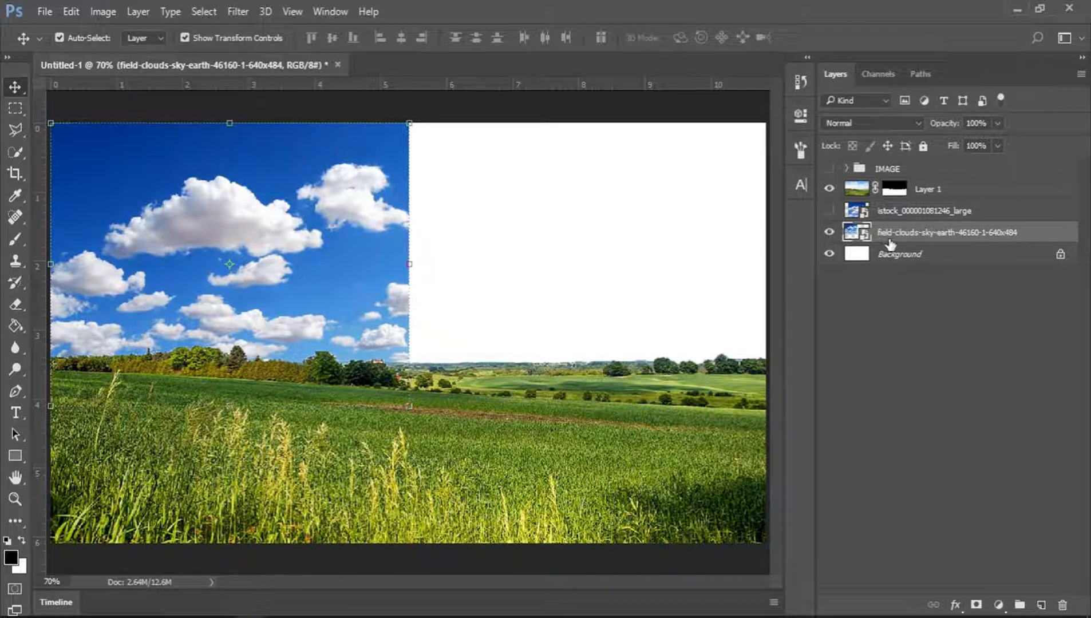
# Duplicate the field-clouds sky layer and move the copy to fill the right half of the sky.
pyautogui.moveTo(1014, 492); pyautogui.dragTo(1041, 604)
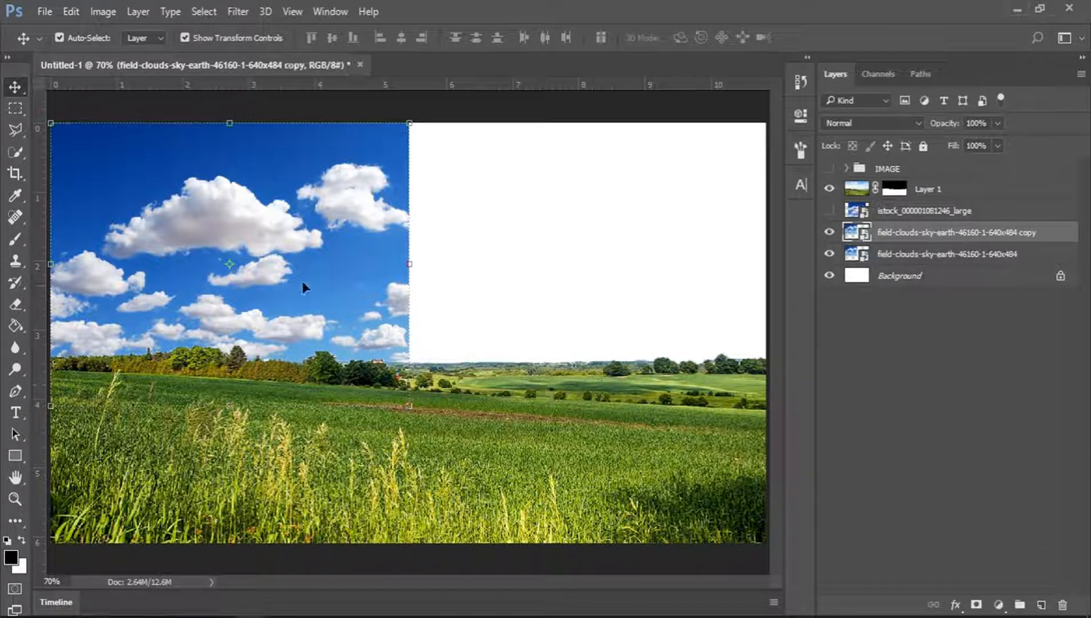
pyautogui.moveTo(284, 267); pyautogui.dragTo(644, 269)
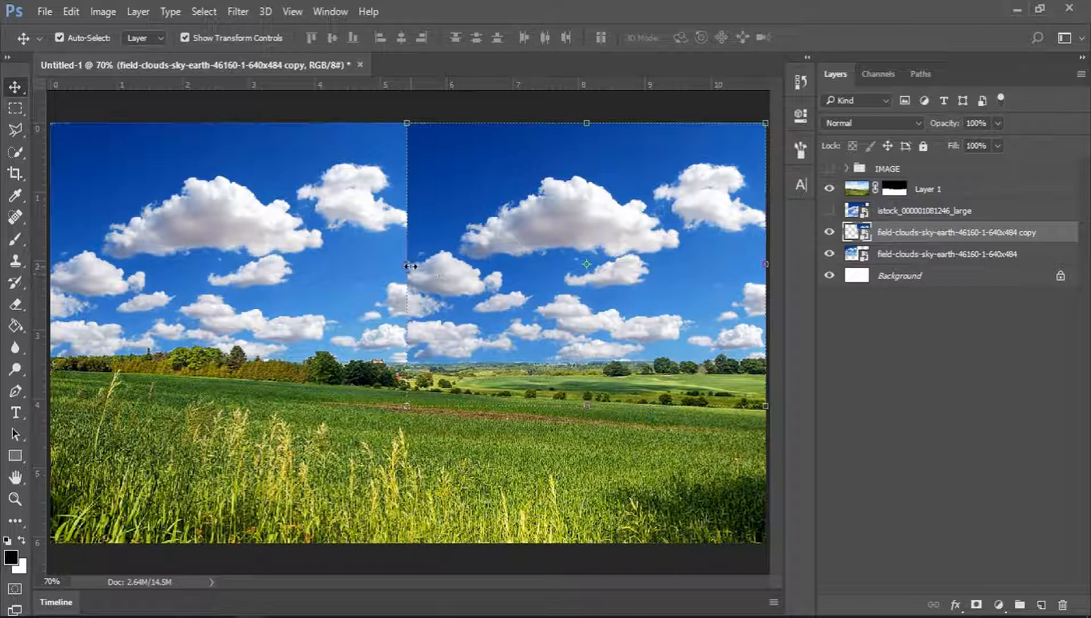
pyautogui.click(408, 266)
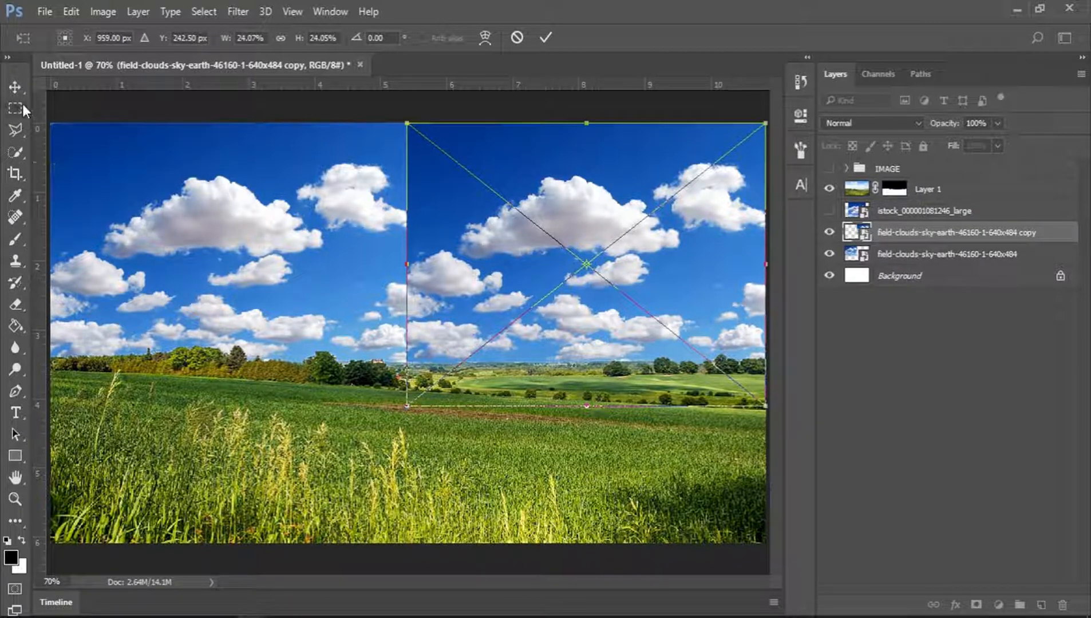
# Flip the sky copy horizontally, enlarge it to about 28.5%, and shift it to cover the right side.
pyautogui.rightClick(506, 233)
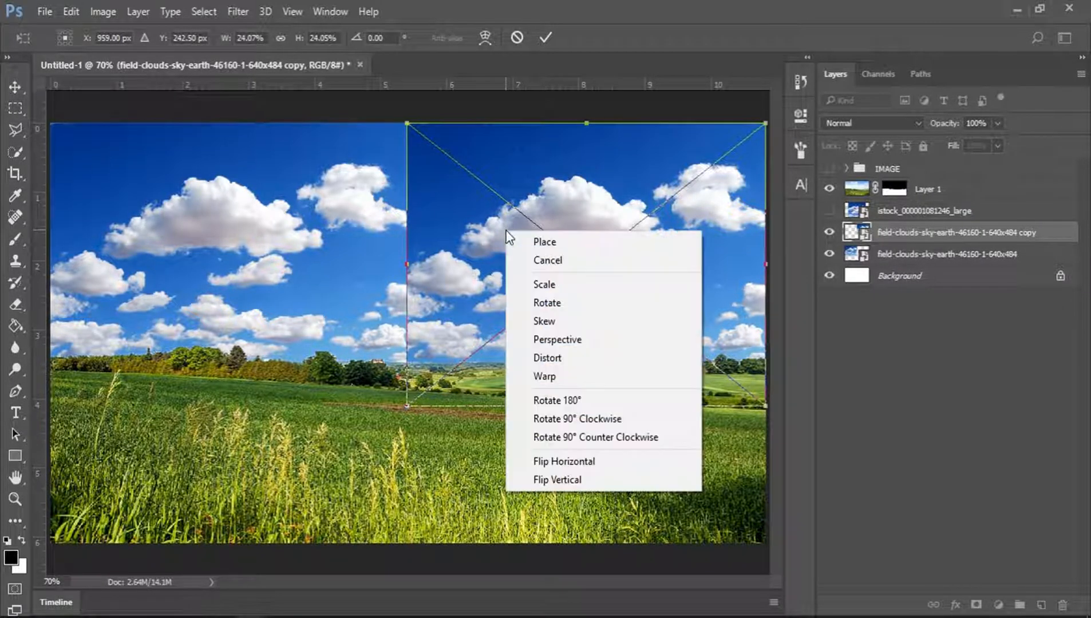
pyautogui.click(583, 463)
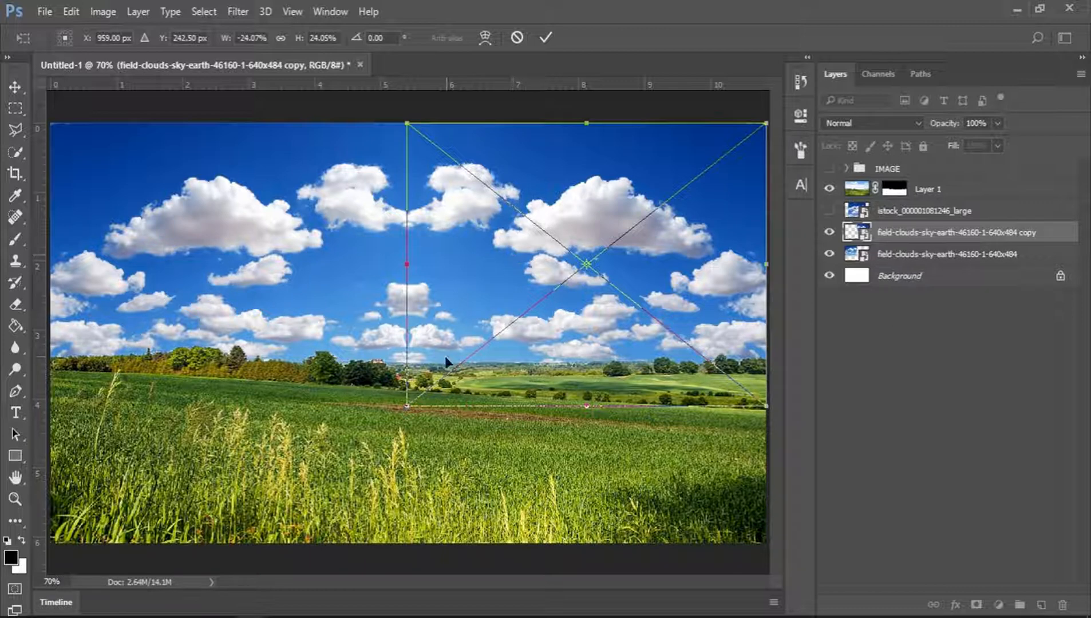
pyautogui.moveTo(406, 406); pyautogui.dragTo(343, 461)
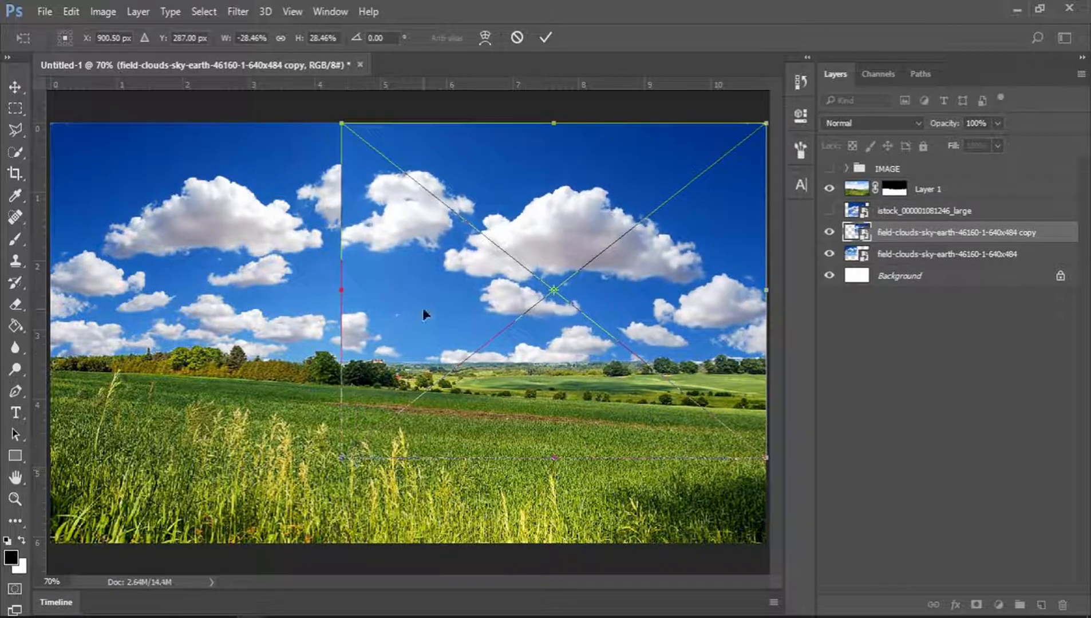
pyautogui.moveTo(425, 314)
pyautogui.mouseDown()
pyautogui.moveTo(501, 303)
pyautogui.moveTo(420, 301)
pyautogui.mouseUp()
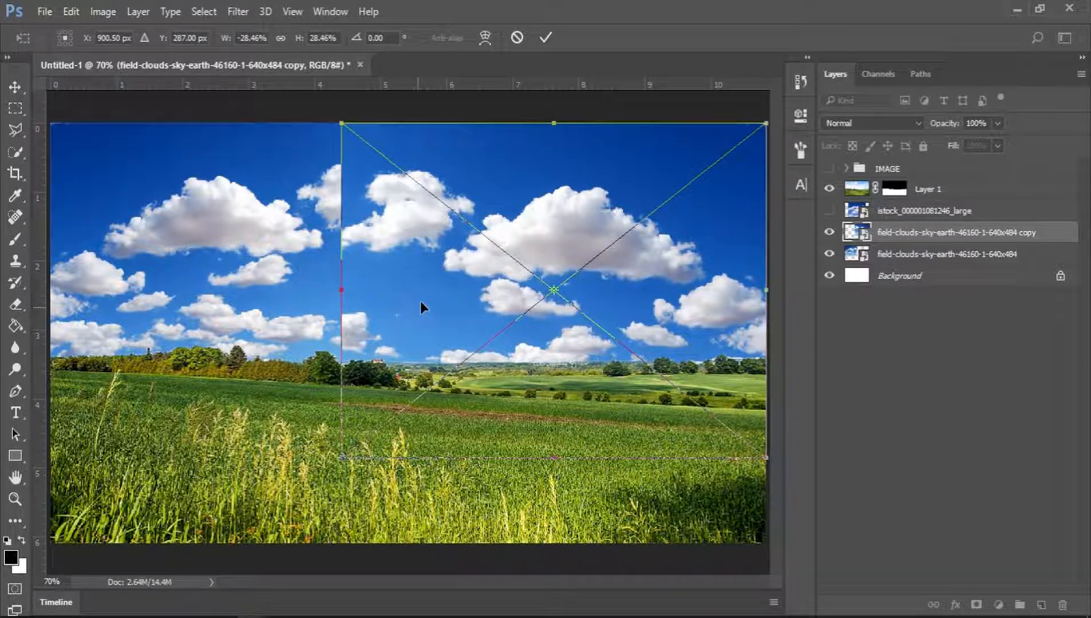
pyautogui.click(545, 40)
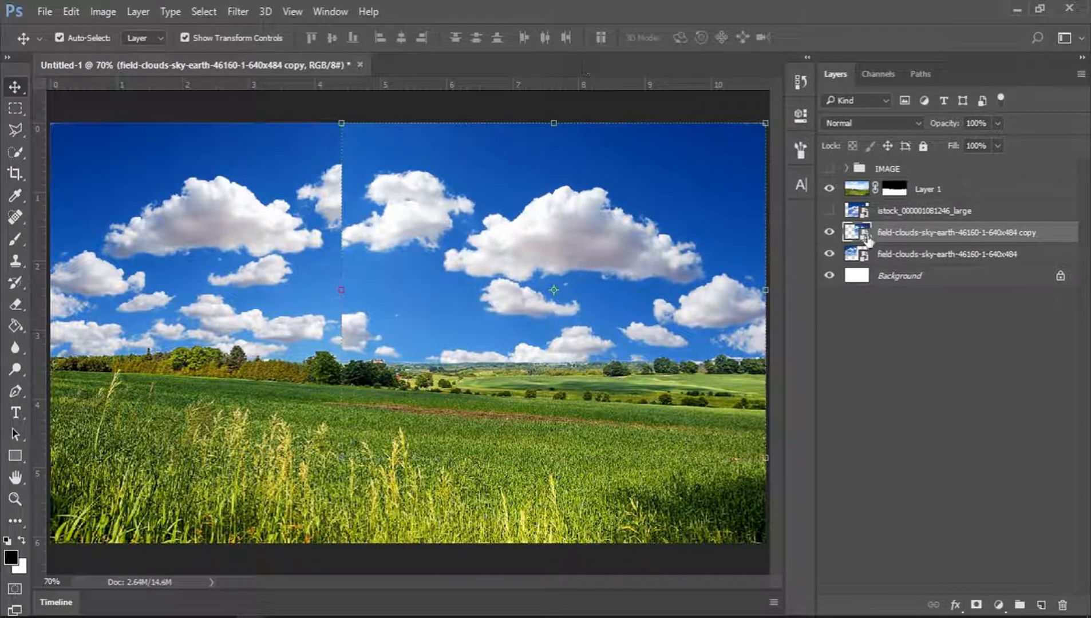
# Show the istock sky layer and scale it down to about 22.6%, centred in the upper sky.
pyautogui.click(829, 210)
pyautogui.click(895, 213)
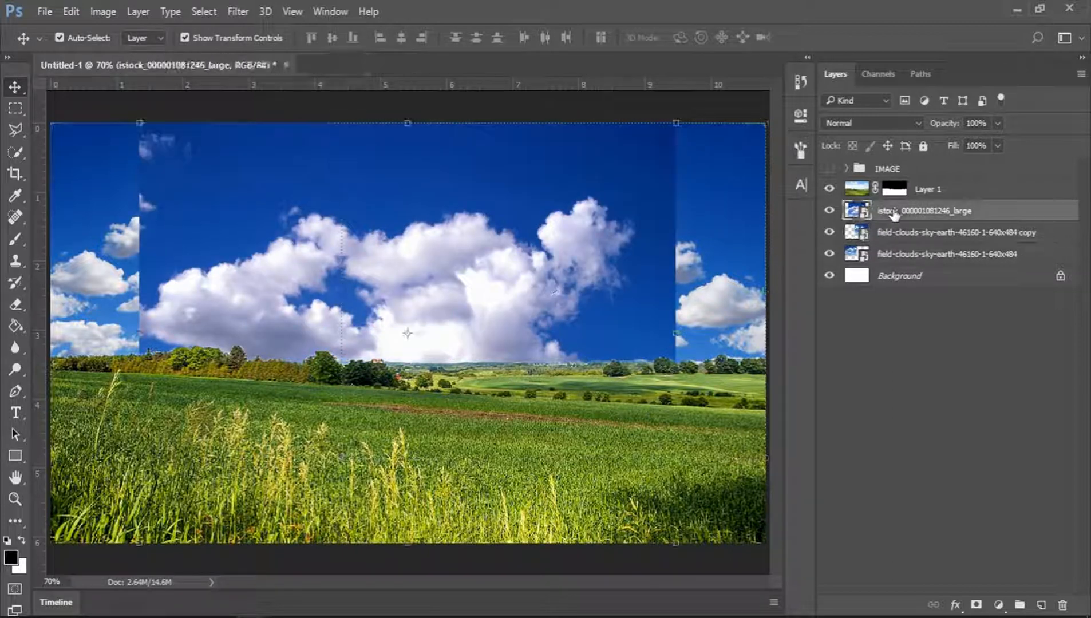
pyautogui.hotkey('ctrl', 't')
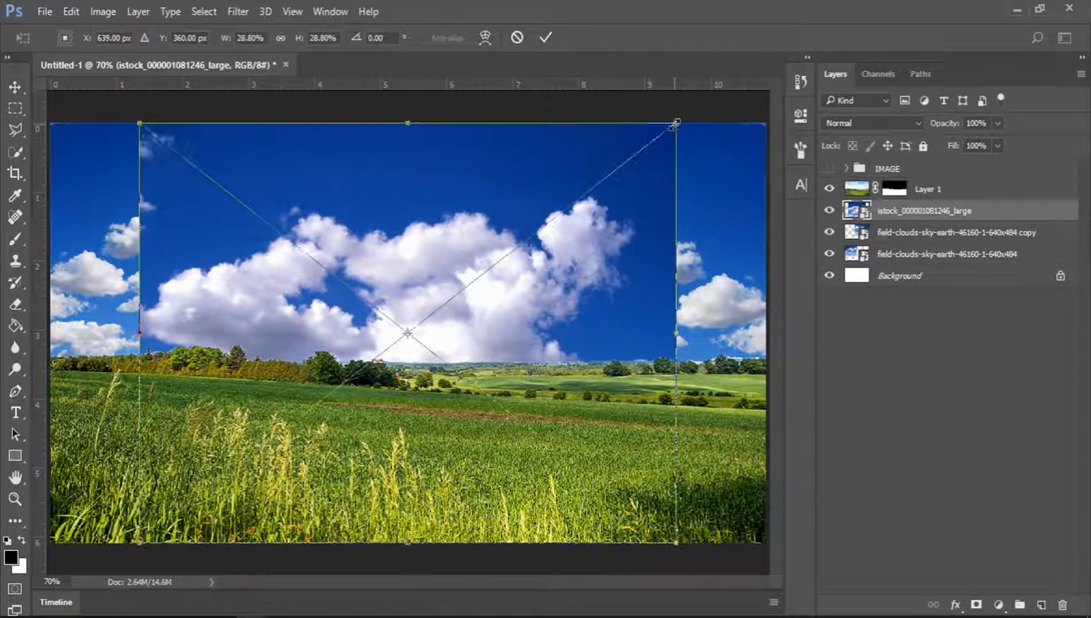
pyautogui.moveTo(674, 125); pyautogui.dragTo(616, 168)
pyautogui.moveTo(524, 262); pyautogui.dragTo(520, 216)
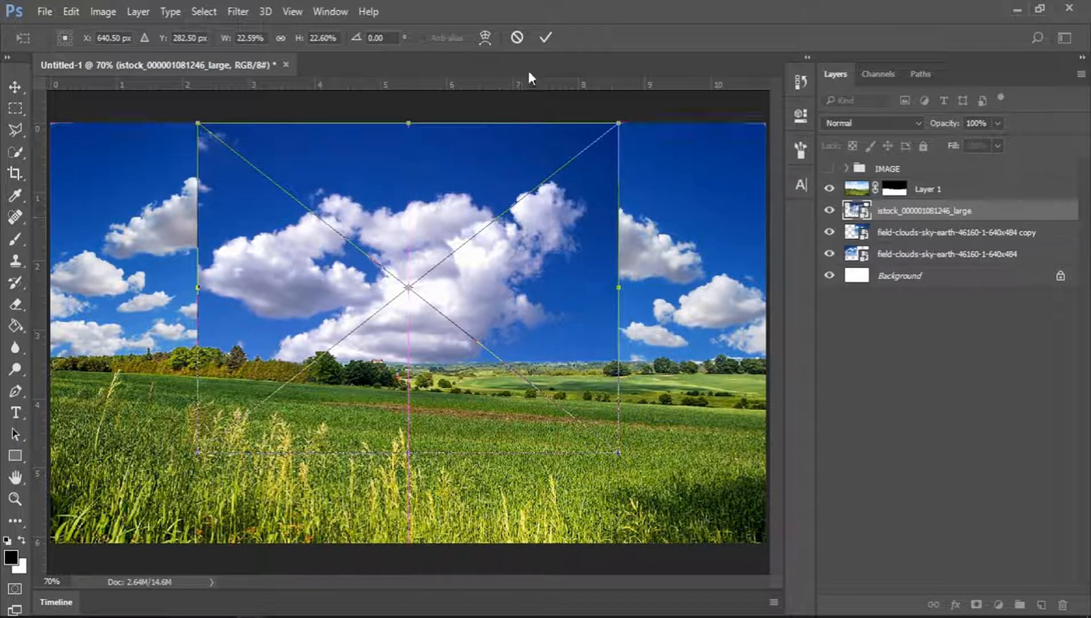
pyautogui.click(545, 38)
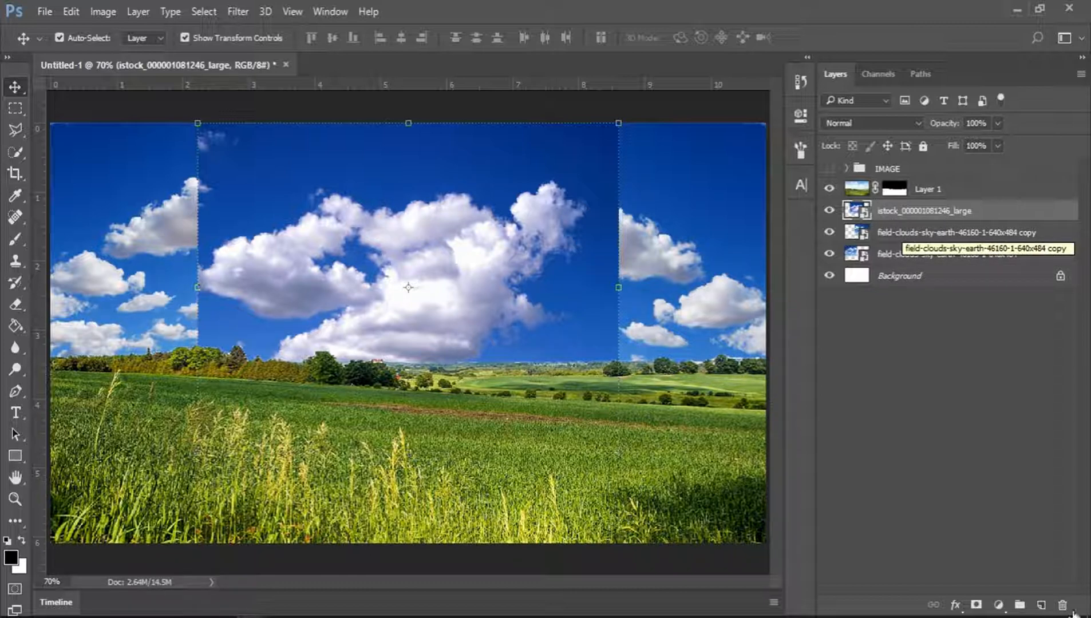
# Add a layer mask to the istock sky layer and paint over its left edge with the Brush to blend it.
pyautogui.click(975, 605)
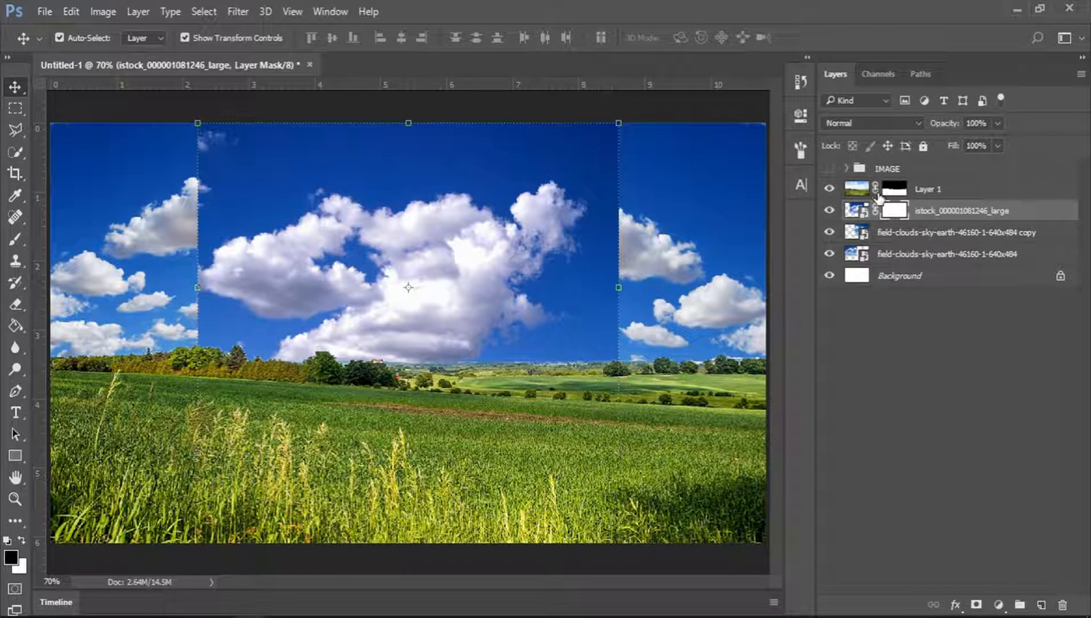
pyautogui.click(17, 242)
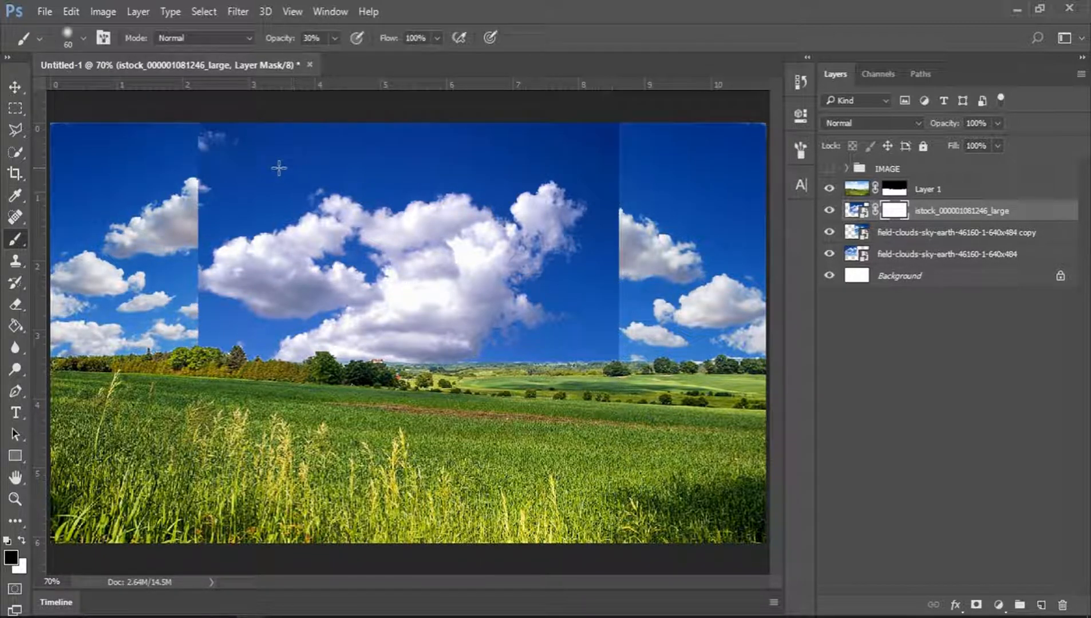
pyautogui.moveTo(188, 189)
pyautogui.mouseDown()
pyautogui.moveTo(201, 221)
pyautogui.moveTo(219, 188)
pyautogui.moveTo(182, 237)
pyautogui.moveTo(278, 171)
pyautogui.moveTo(212, 244)
pyautogui.mouseUp()
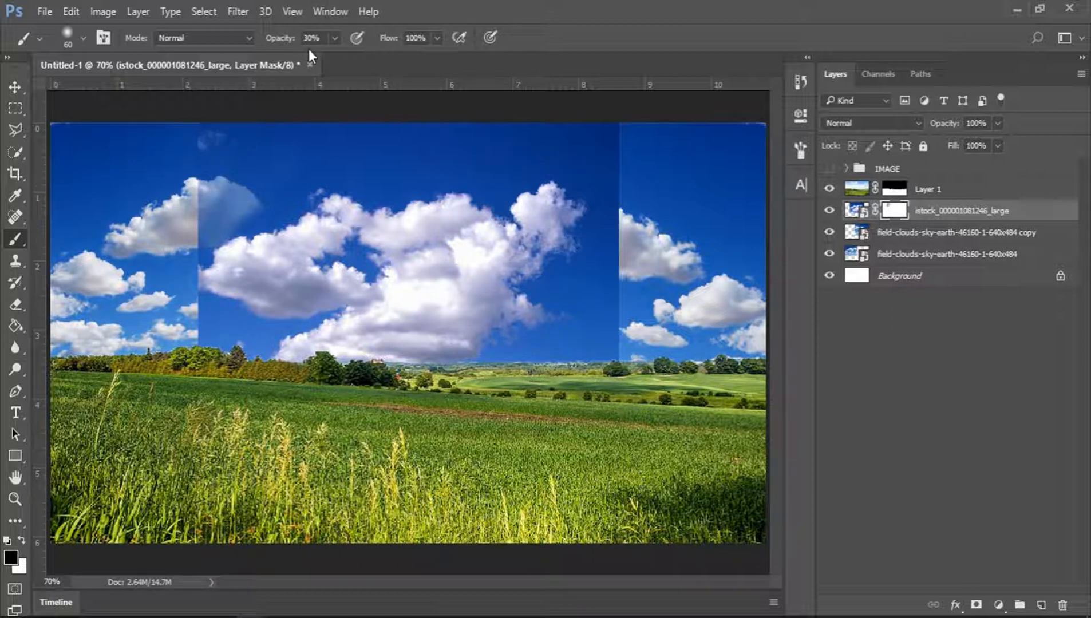
# Set the brush opacity to 100% and paint away more of the istock layer's left edge.
pyautogui.write('100')
pyautogui.press('Return')
pyautogui.moveTo(201, 171)
pyautogui.mouseDown()
pyautogui.moveTo(271, 95)
pyautogui.moveTo(218, 203)
pyautogui.moveTo(208, 190)
pyautogui.mouseUp()
# Set the brush size to 127 px and paint away the istock layer's remaining hard edges on its mask.
pyautogui.rightClick(288, 187)
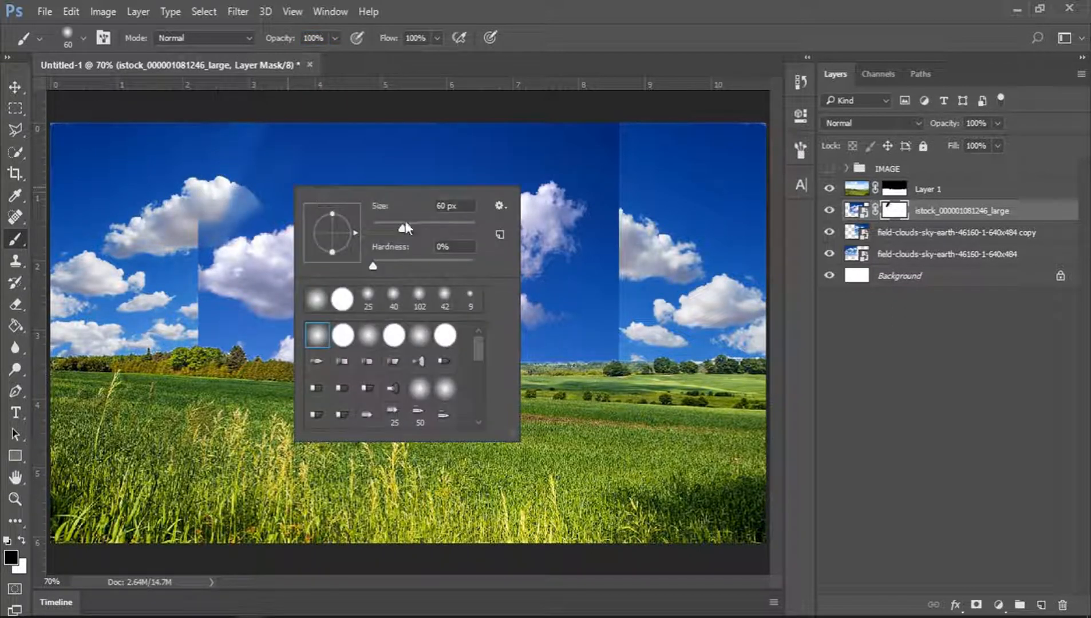
pyautogui.click(431, 225)
pyautogui.moveTo(253, 150)
pyautogui.mouseDown()
pyautogui.moveTo(195, 182)
pyautogui.moveTo(176, 243)
pyautogui.moveTo(186, 318)
pyautogui.moveTo(222, 338)
pyautogui.moveTo(267, 133)
pyautogui.moveTo(540, 102)
pyautogui.moveTo(639, 190)
pyautogui.moveTo(677, 322)
pyautogui.moveTo(607, 355)
pyautogui.moveTo(561, 258)
pyautogui.moveTo(607, 252)
pyautogui.moveTo(521, 387)
pyautogui.moveTo(592, 206)
pyautogui.moveTo(548, 105)
pyautogui.moveTo(455, 141)
pyautogui.moveTo(225, 150)
pyautogui.moveTo(504, 126)
pyautogui.moveTo(499, 165)
pyautogui.moveTo(240, 221)
pyautogui.moveTo(320, 198)
pyautogui.mouseUp()
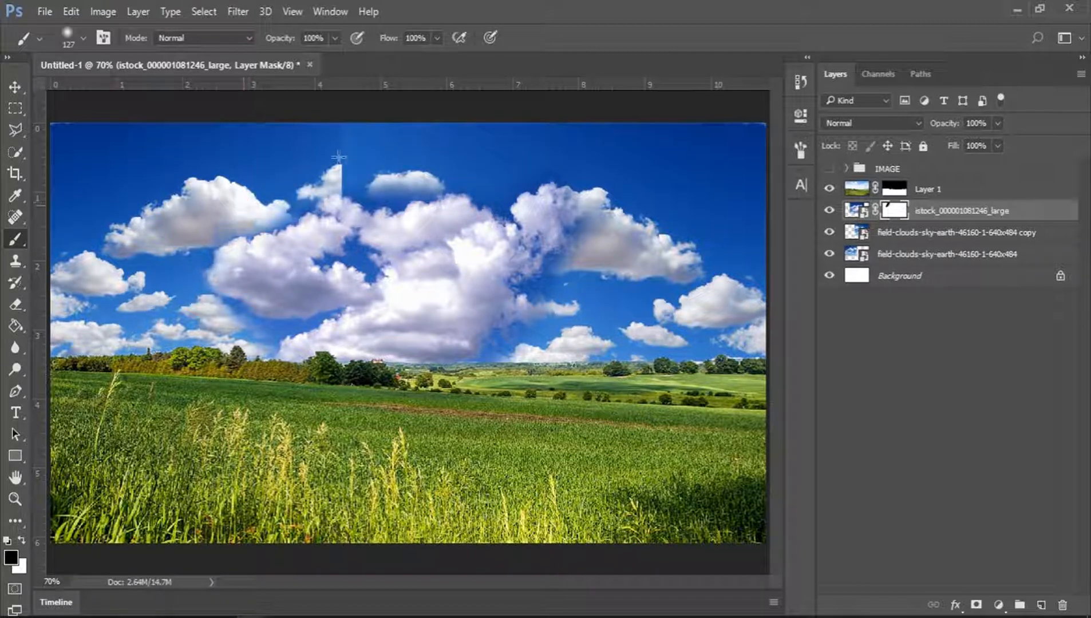
pyautogui.moveTo(371, 170)
pyautogui.mouseDown()
pyautogui.moveTo(424, 164)
pyautogui.moveTo(300, 150)
pyautogui.mouseUp()
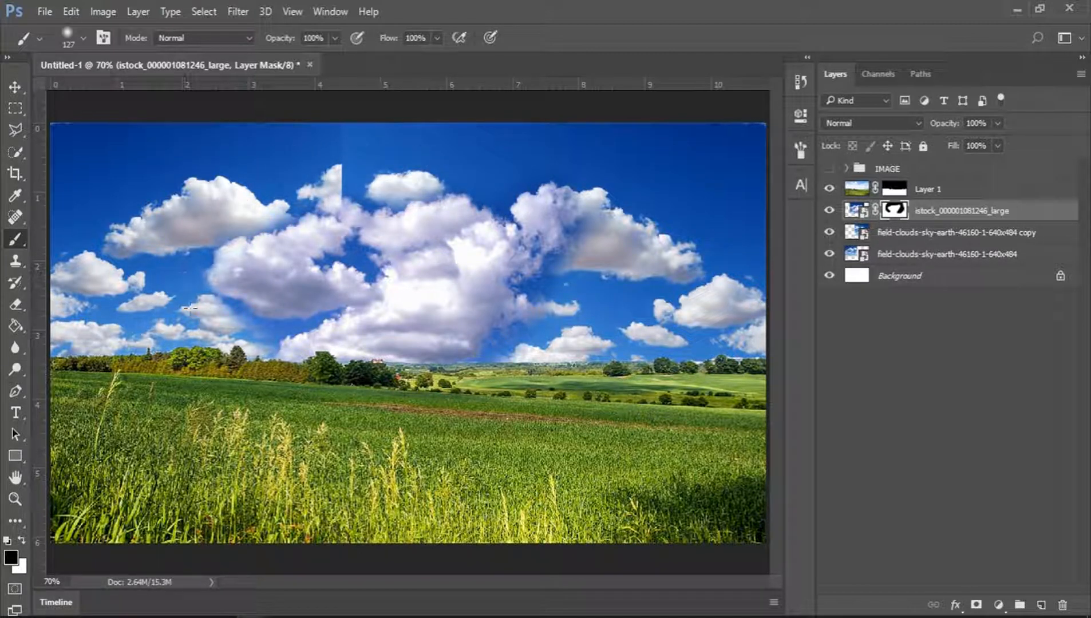
pyautogui.moveTo(189, 308); pyautogui.dragTo(263, 343)
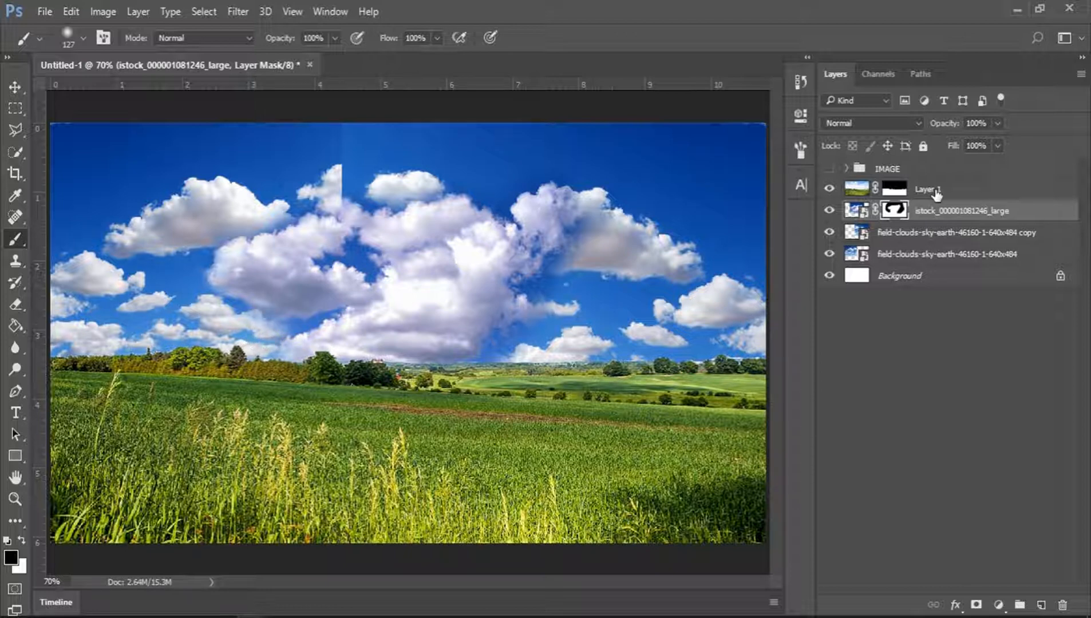
# Add a layer mask to the field-clouds copy layer.
pyautogui.click(890, 234)
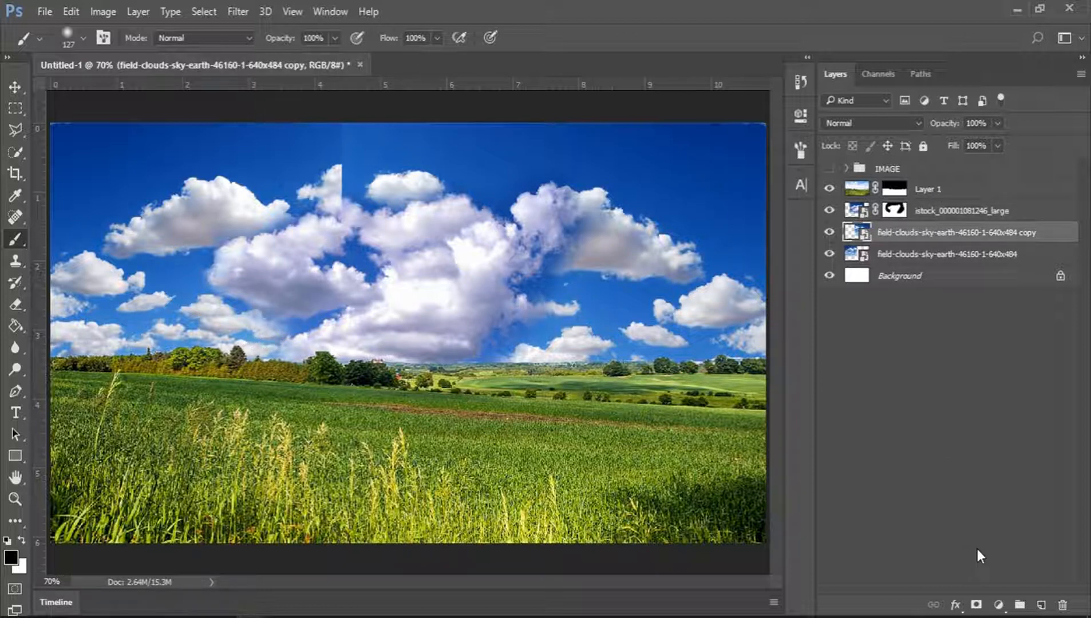
pyautogui.click(977, 605)
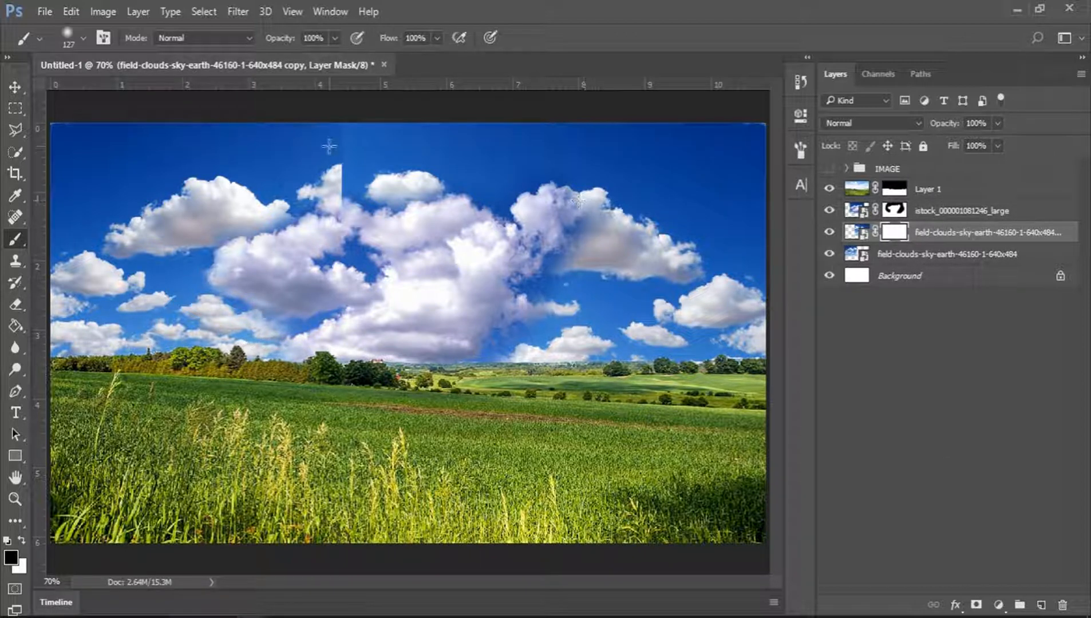
# Paint over the visible seams on the field-clouds copy layer's mask to blend the two skies together.
pyautogui.moveTo(329, 146)
pyautogui.mouseDown()
pyautogui.moveTo(378, 200)
pyautogui.moveTo(372, 209)
pyautogui.mouseUp()
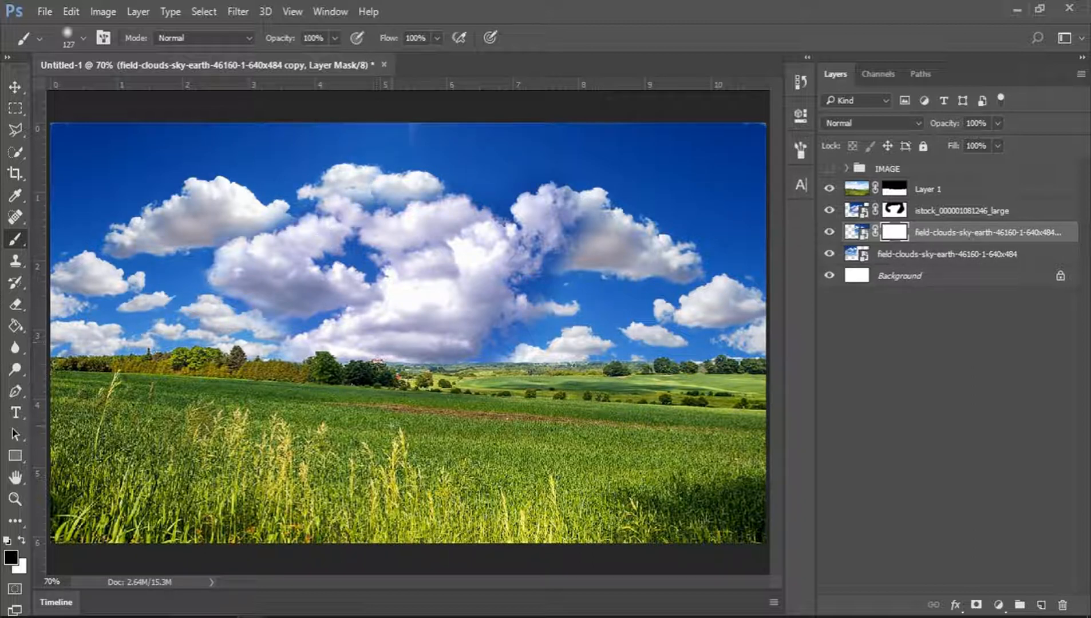
pyautogui.moveTo(392, 424)
pyautogui.mouseDown()
pyautogui.moveTo(553, 415)
pyautogui.moveTo(479, 413)
pyautogui.moveTo(510, 415)
pyautogui.mouseUp()
pyautogui.moveTo(384, 134)
pyautogui.mouseDown()
pyautogui.moveTo(465, 129)
pyautogui.moveTo(520, 152)
pyautogui.moveTo(404, 197)
pyautogui.moveTo(497, 135)
pyautogui.moveTo(495, 213)
pyautogui.moveTo(641, 112)
pyautogui.moveTo(589, 146)
pyautogui.moveTo(562, 125)
pyautogui.mouseUp()
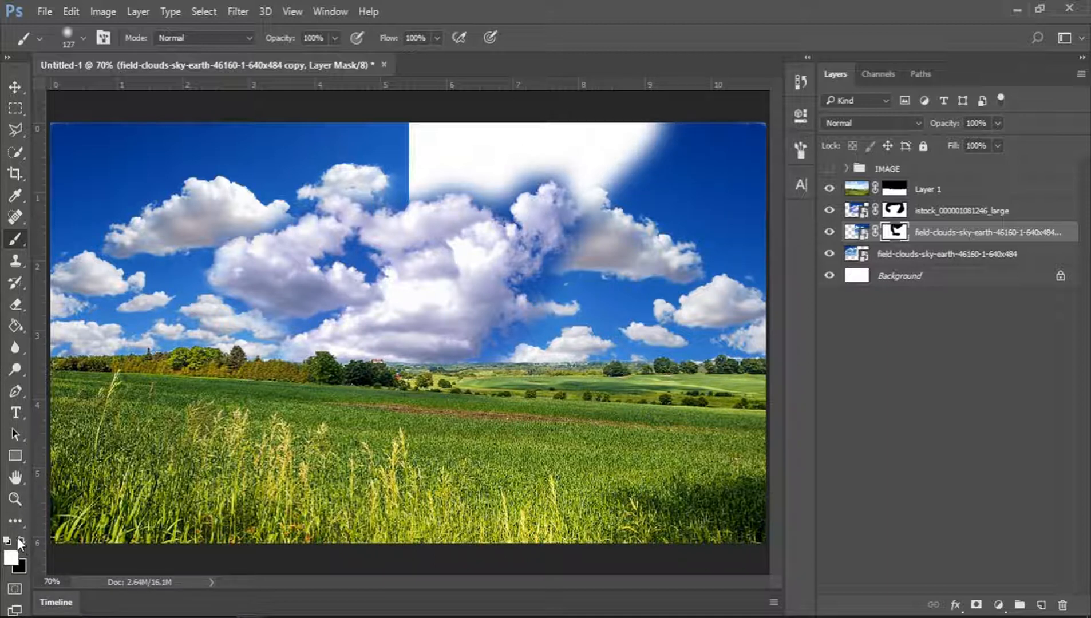
pyautogui.moveTo(664, 133)
pyautogui.mouseDown()
pyautogui.moveTo(498, 183)
pyautogui.moveTo(424, 189)
pyautogui.moveTo(436, 138)
pyautogui.moveTo(414, 132)
pyautogui.moveTo(505, 114)
pyautogui.mouseUp()
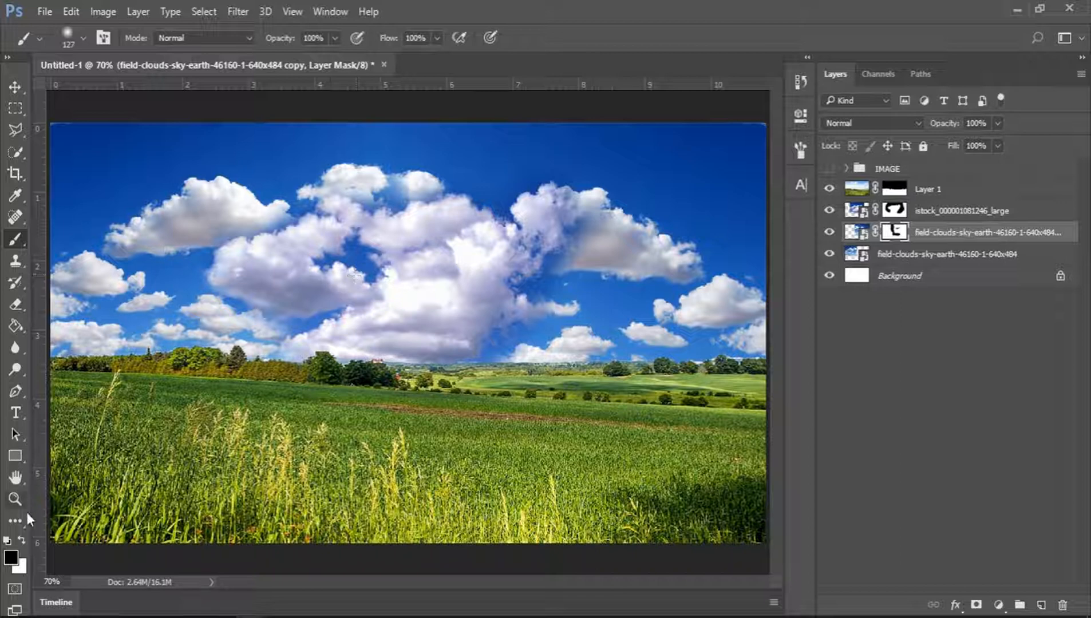
pyautogui.moveTo(417, 165)
pyautogui.mouseDown()
pyautogui.moveTo(420, 187)
pyautogui.moveTo(427, 140)
pyautogui.moveTo(420, 167)
pyautogui.moveTo(414, 126)
pyautogui.mouseUp()
# Select the istock sky layer and load its contents as a selection.
pyautogui.press('x')
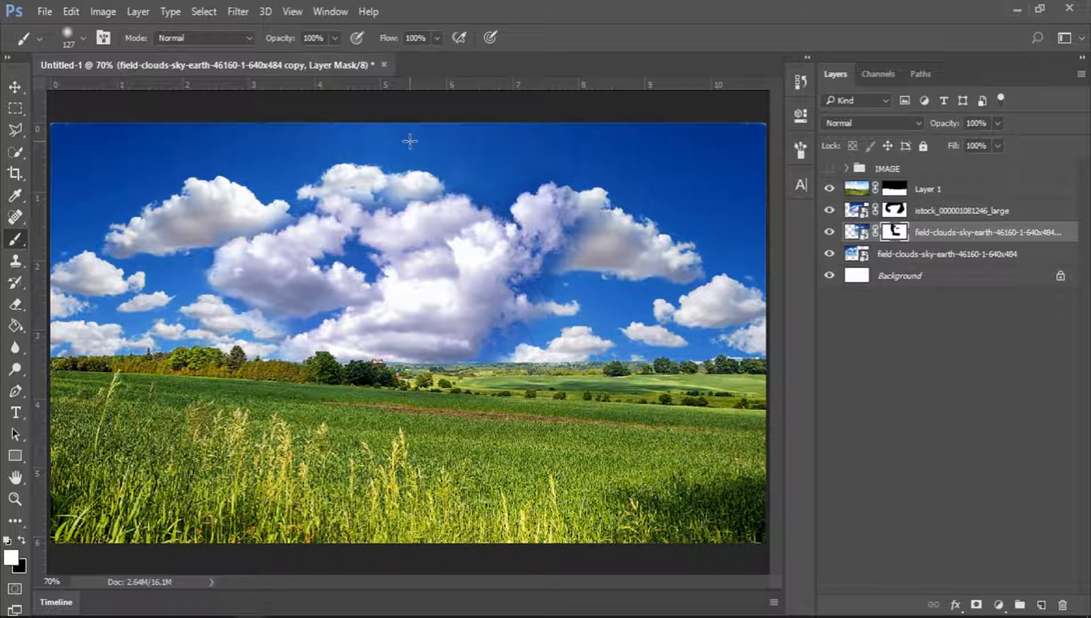
pyautogui.press('x')
pyautogui.press('x')
pyautogui.press('x')
pyautogui.press('x')
pyautogui.press('x')
pyautogui.click(937, 212)
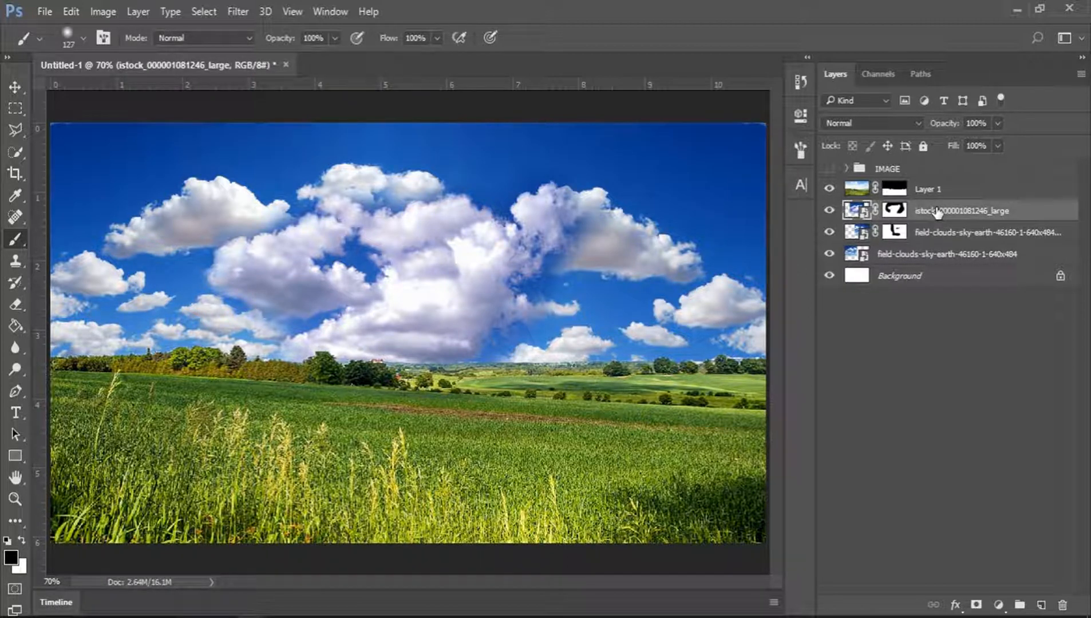
pyautogui.keyDown('ctrl'); pyautogui.click(855, 212); pyautogui.keyUp('ctrl')
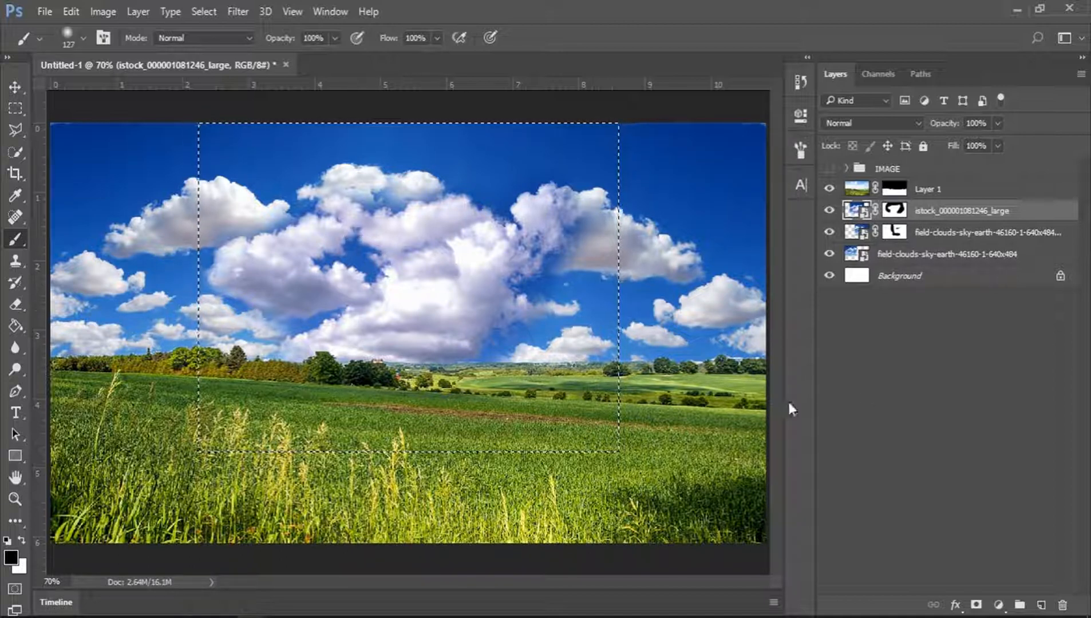
# Add an Exposure adjustment layer over the selection and set its Exposure to +0.42.
pyautogui.click(998, 605)
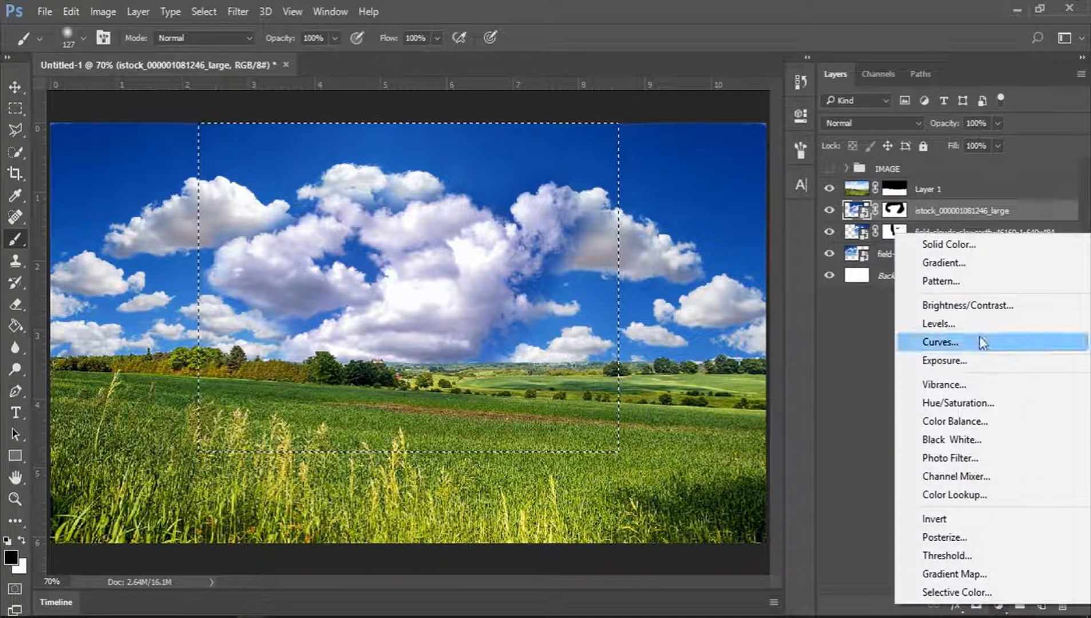
pyautogui.click(981, 361)
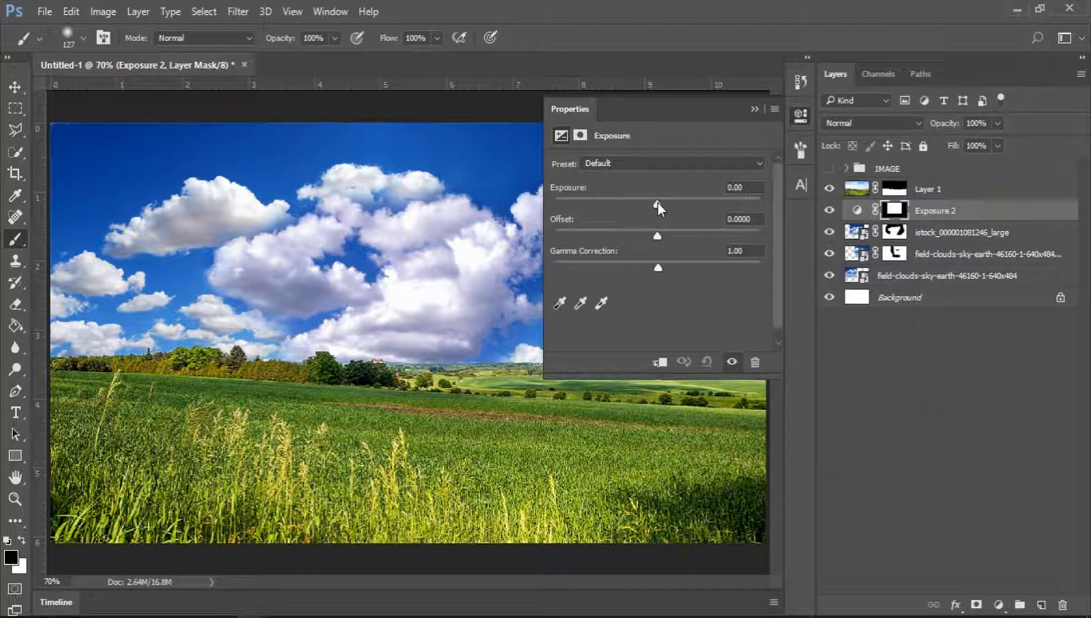
pyautogui.moveTo(657, 202); pyautogui.dragTo(664, 200)
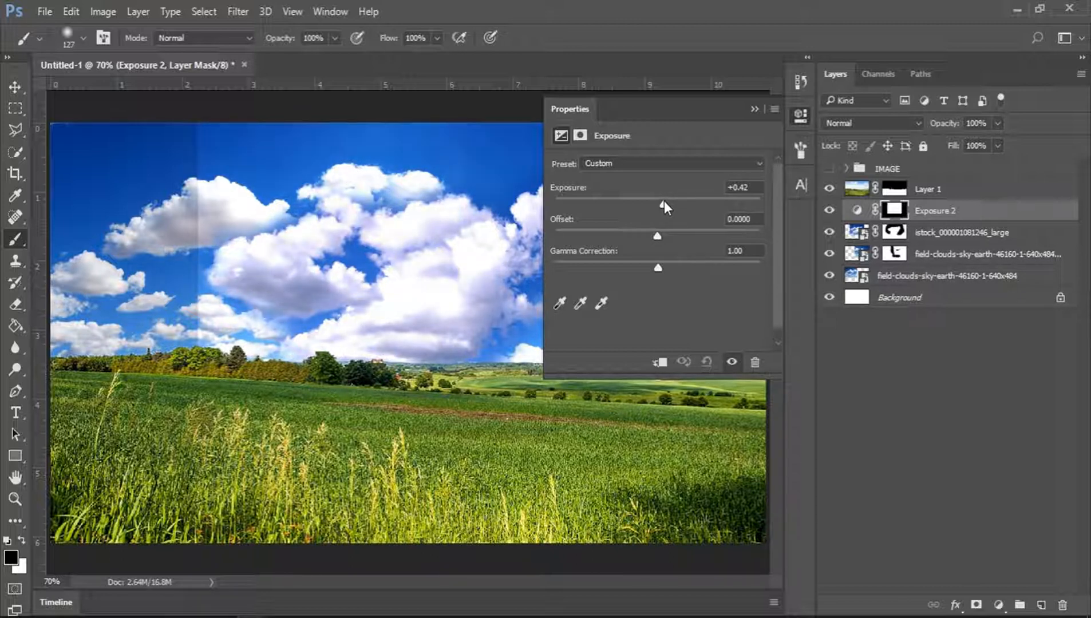
pyautogui.click(801, 116)
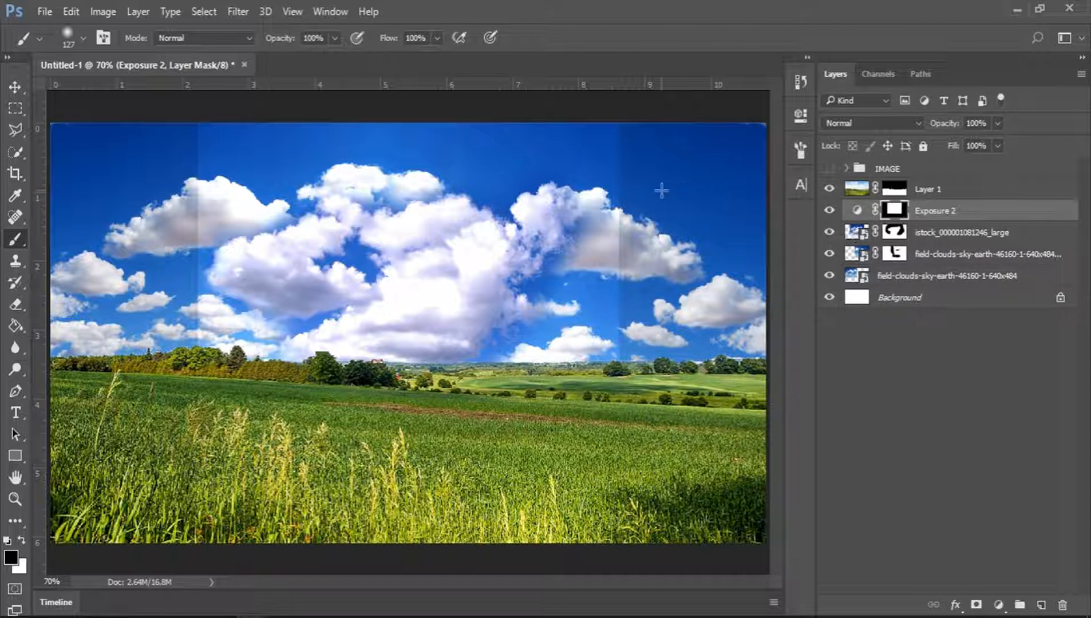
# Load the istock layer's mask as a selection and target the Exposure 2 layer's mask.
pyautogui.click(895, 232)
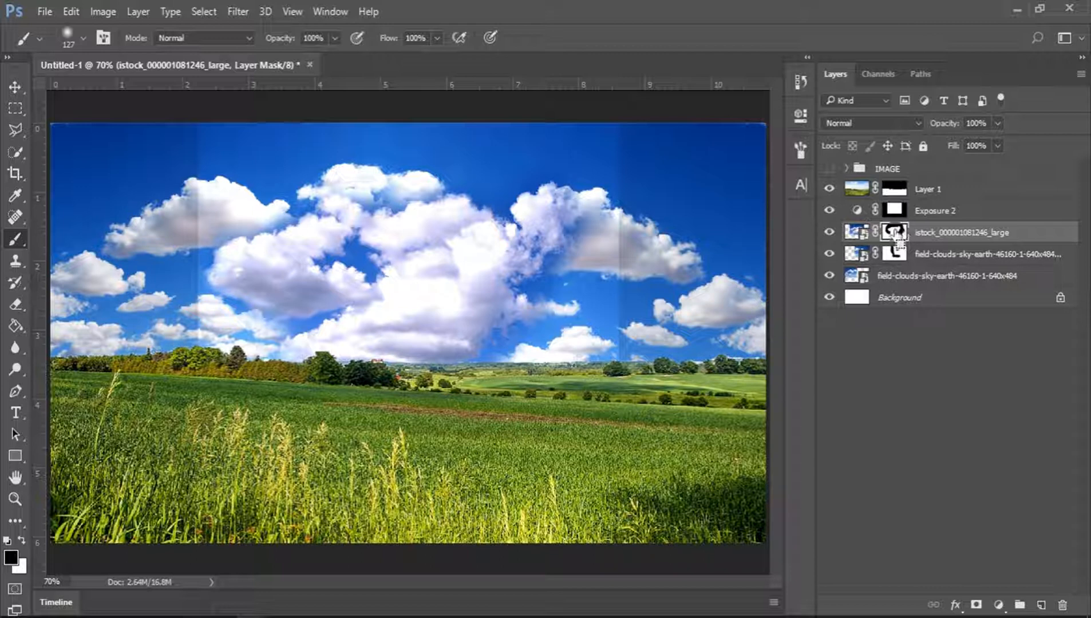
pyautogui.keyDown('ctrl'); pyautogui.click(894, 232); pyautogui.keyUp('ctrl')
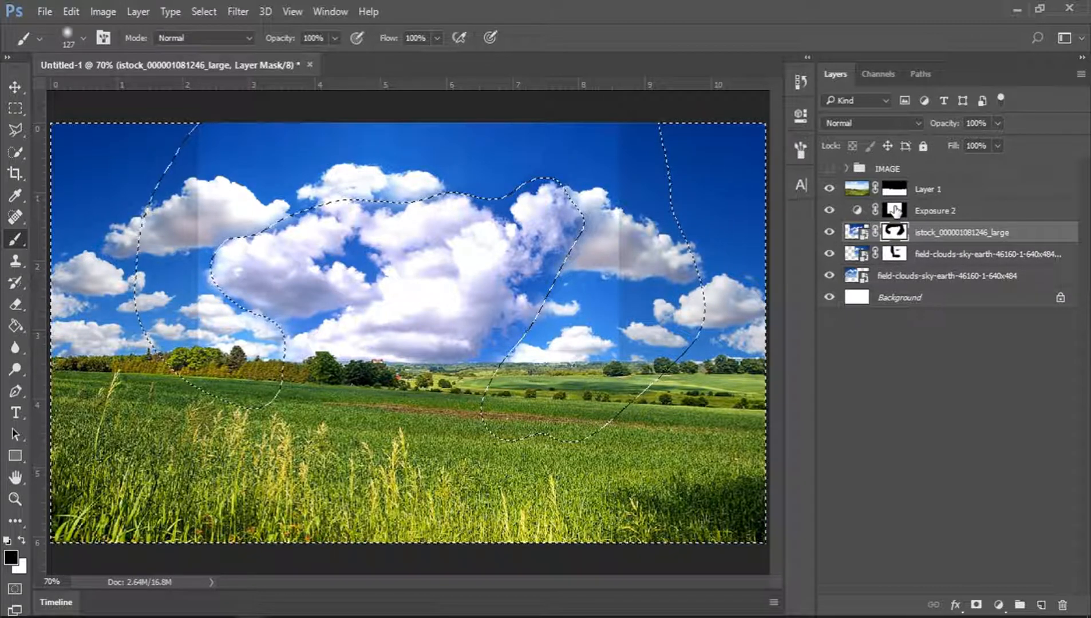
pyautogui.click(919, 211)
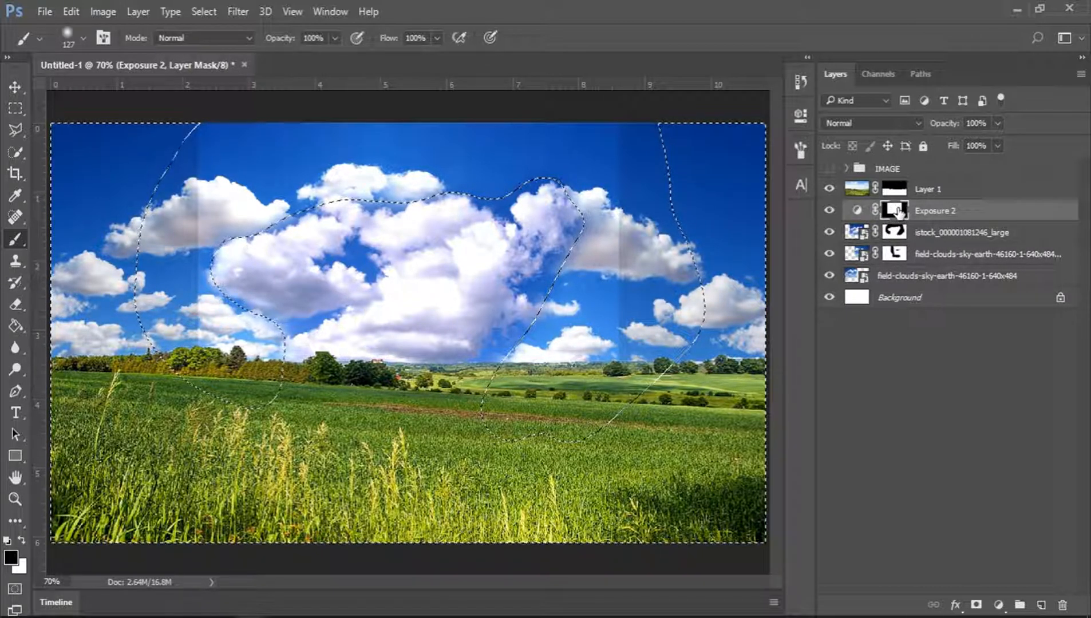
pyautogui.hotkey('ctrl', 'BackSpace')
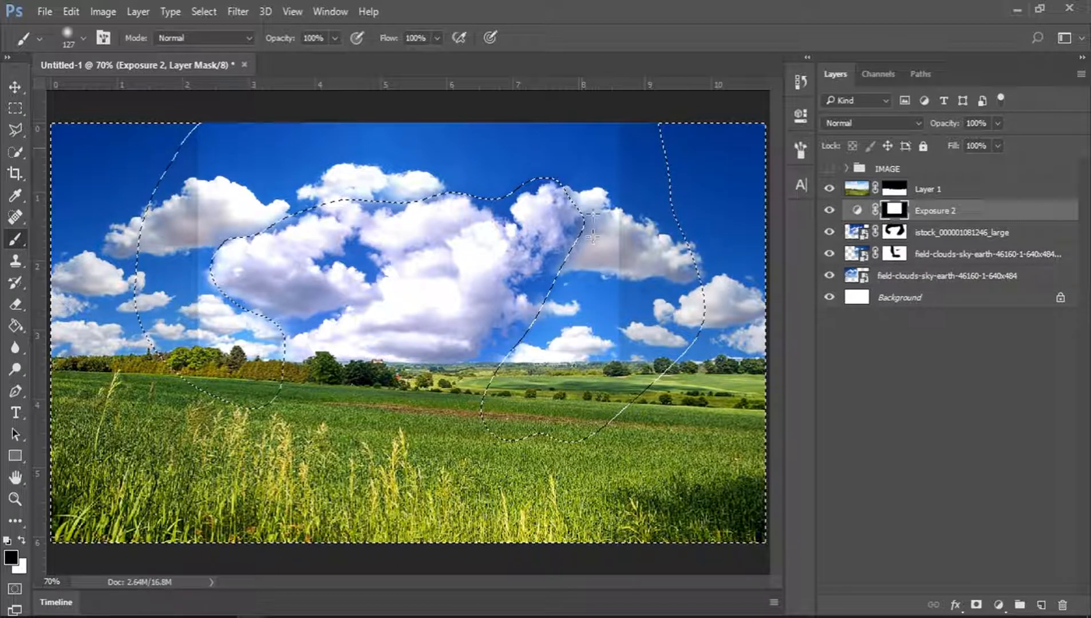
pyautogui.moveTo(478, 220)
pyautogui.mouseDown()
pyautogui.moveTo(400, 295)
pyautogui.moveTo(269, 260)
pyautogui.mouseUp()
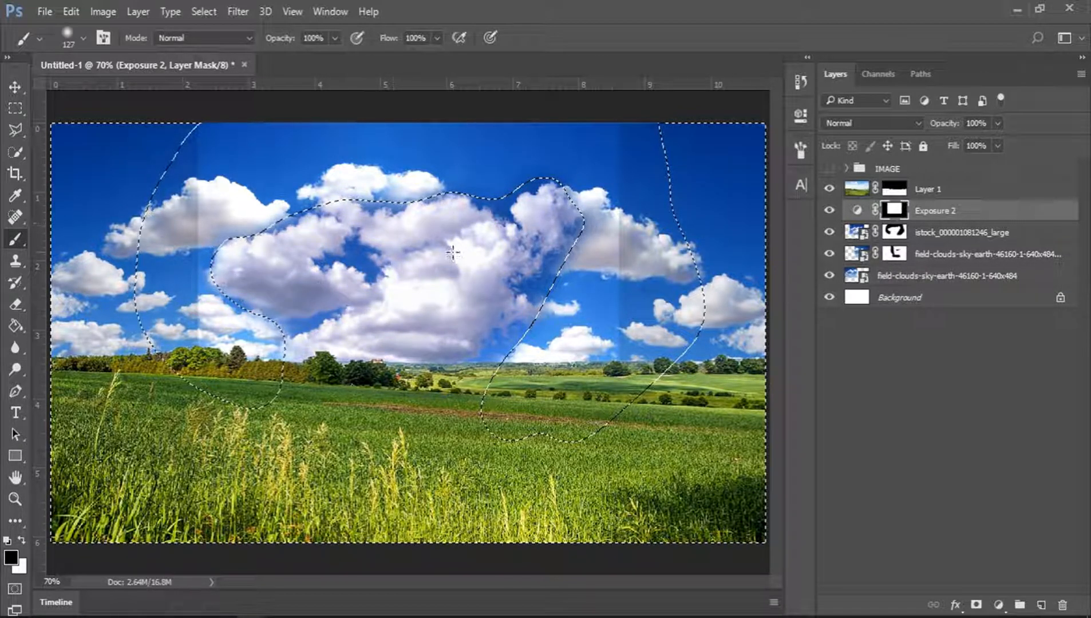
pyautogui.hotkey('ctrl', 'd')
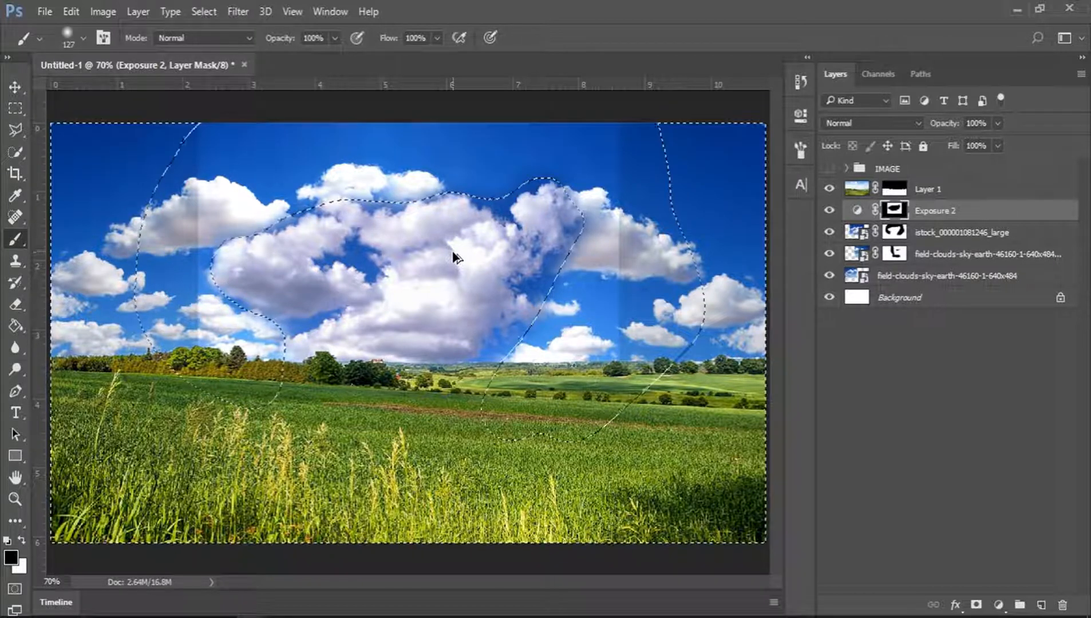
pyautogui.hotkey('ctrl', 'alt', 'z')
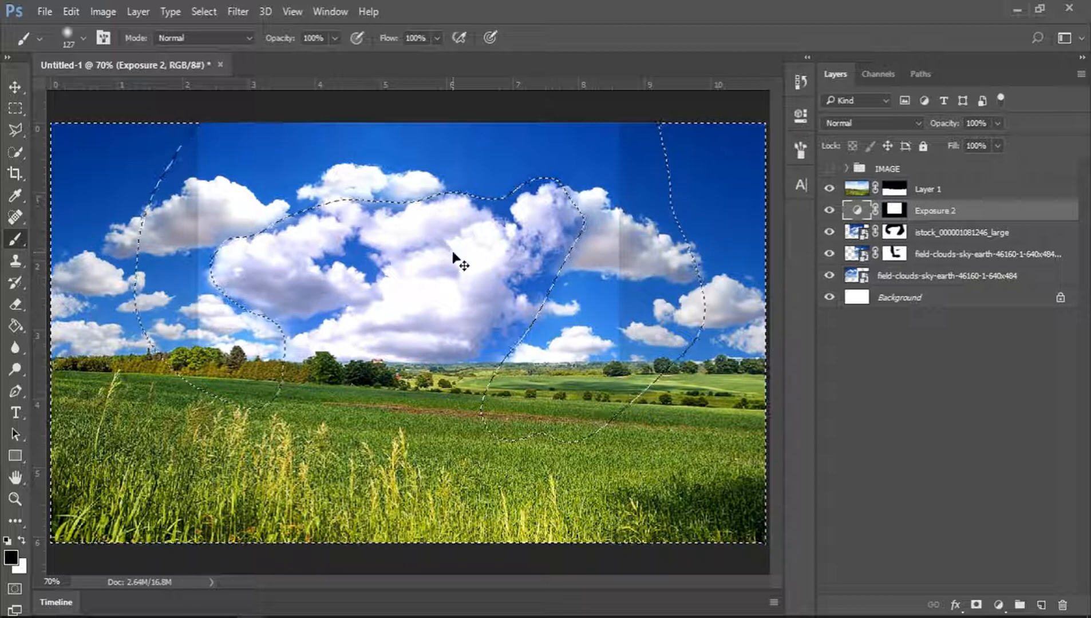
# Invert the selection.
pyautogui.hotkey('ctrl', 'shift', 'i')
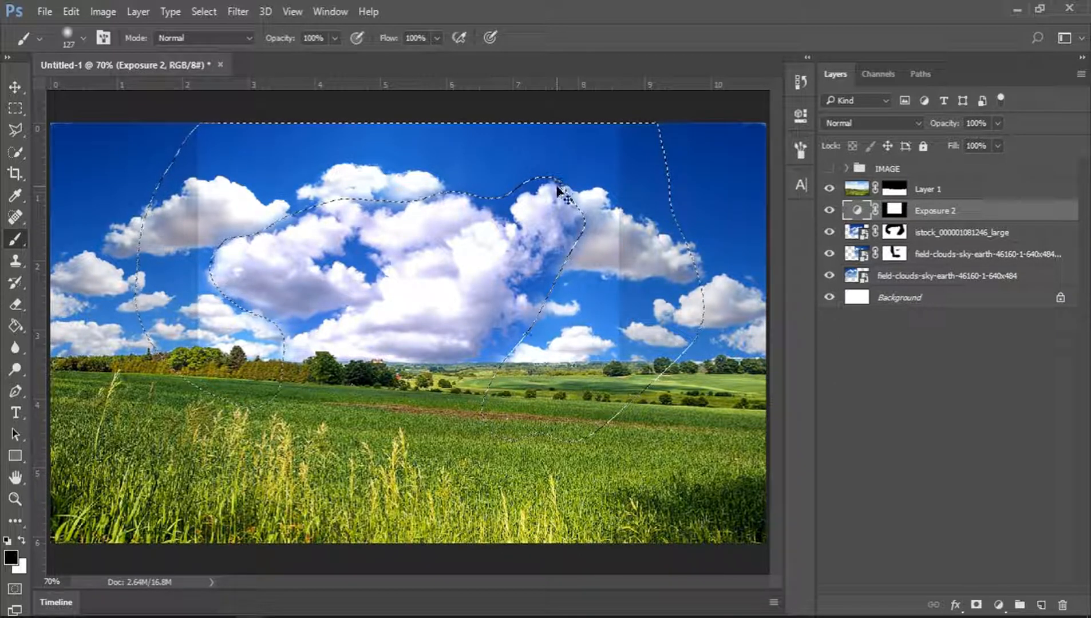
pyautogui.hotkey('ctrl', 'shift', 'i')
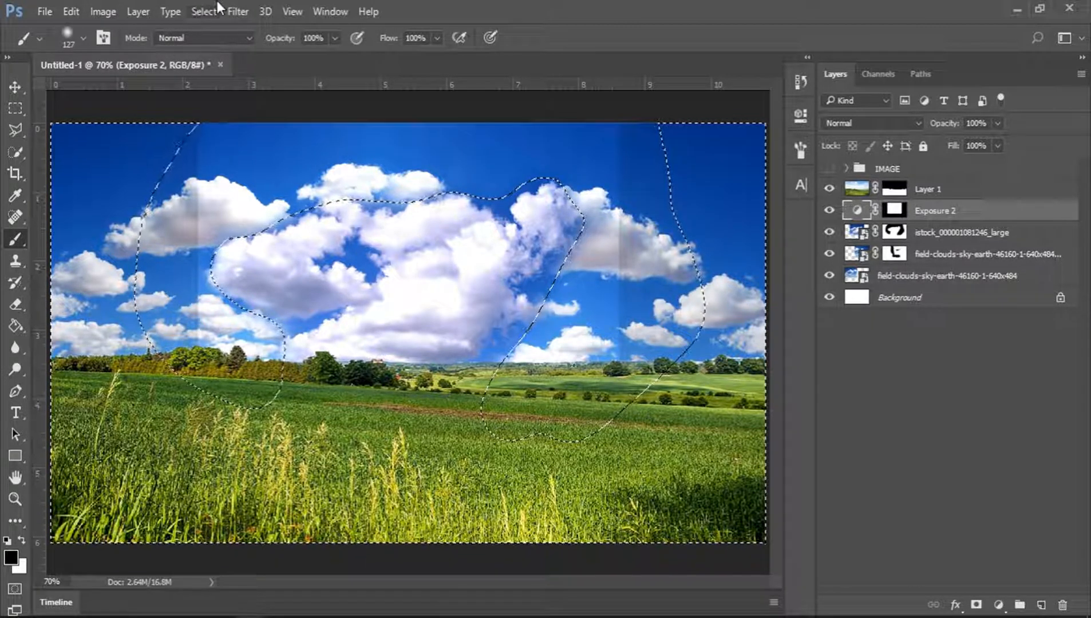
pyautogui.click(201, 3)
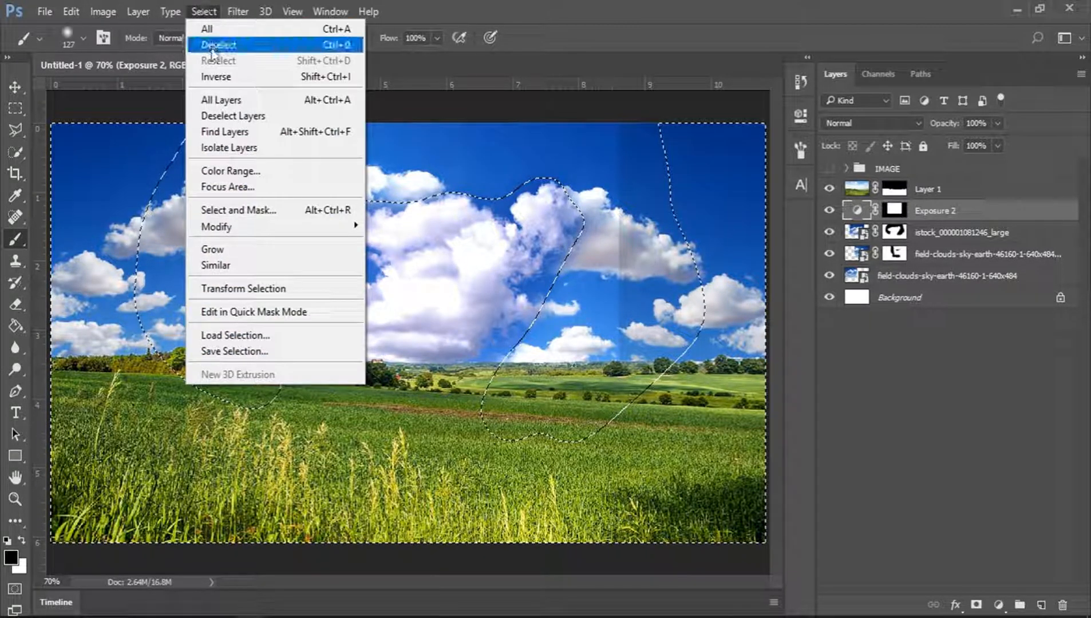
pyautogui.click(230, 84)
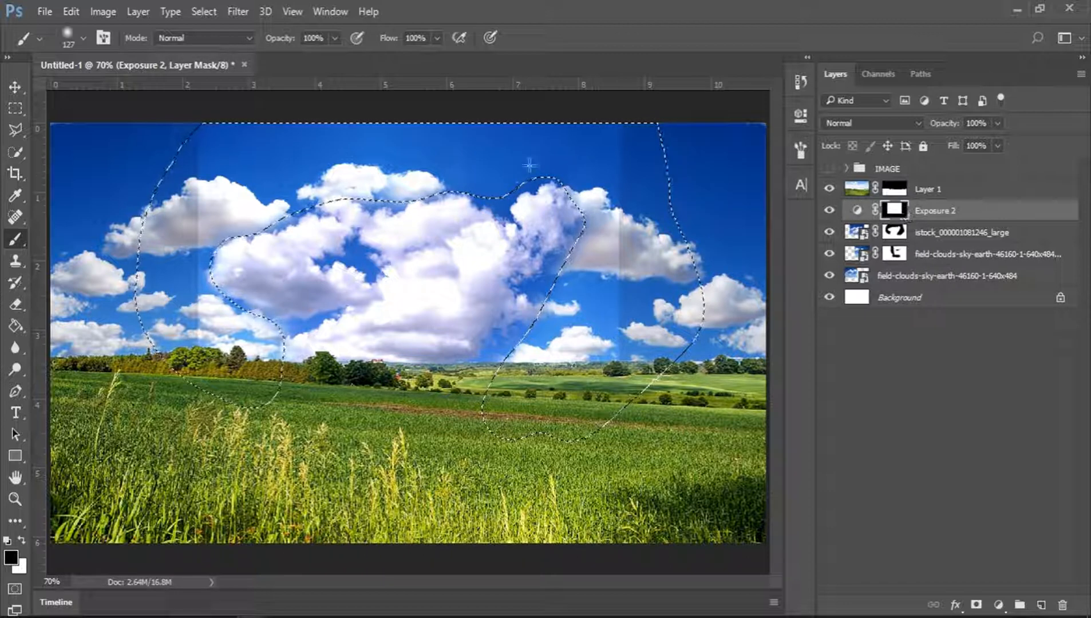
# Paint on the Exposure 2 mask inside the selection, deselect, and set the layer's opacity to 60%.
pyautogui.moveTo(530, 165)
pyautogui.mouseDown()
pyautogui.moveTo(625, 153)
pyautogui.moveTo(334, 180)
pyautogui.moveTo(230, 150)
pyautogui.moveTo(322, 116)
pyautogui.moveTo(464, 117)
pyautogui.moveTo(216, 164)
pyautogui.moveTo(176, 241)
pyautogui.mouseUp()
pyautogui.moveTo(251, 371)
pyautogui.mouseDown()
pyautogui.moveTo(174, 275)
pyautogui.moveTo(564, 327)
pyautogui.moveTo(521, 366)
pyautogui.moveTo(424, 119)
pyautogui.moveTo(357, 165)
pyautogui.mouseUp()
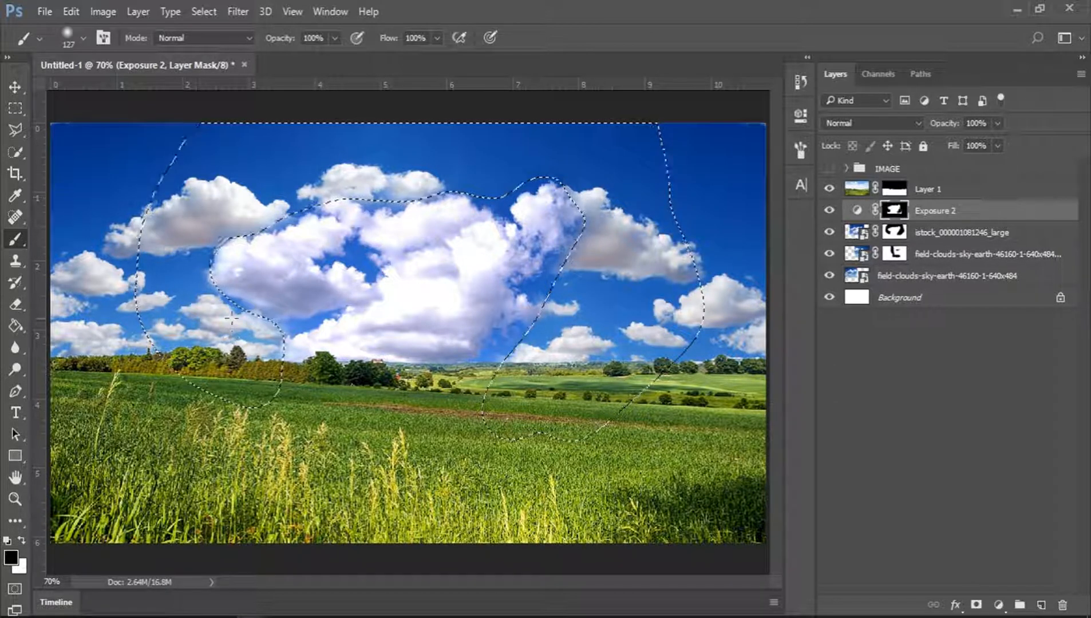
pyautogui.hotkey('ctrl', 'd')
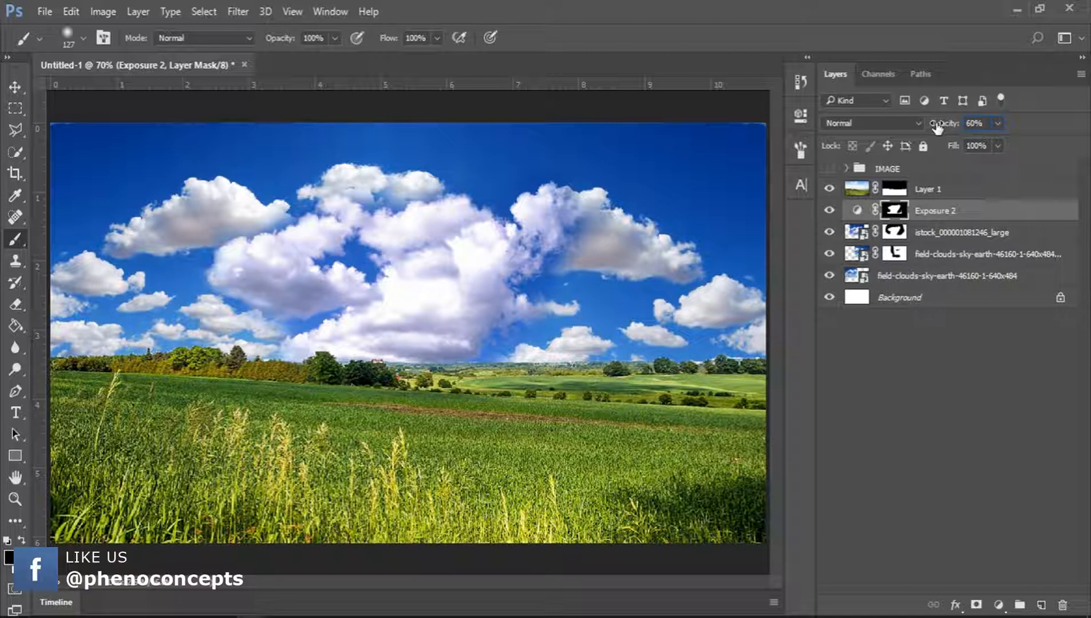
# Turn the IMAGE group's visibility back on.
pyautogui.click(829, 169)
pyautogui.click(883, 377)
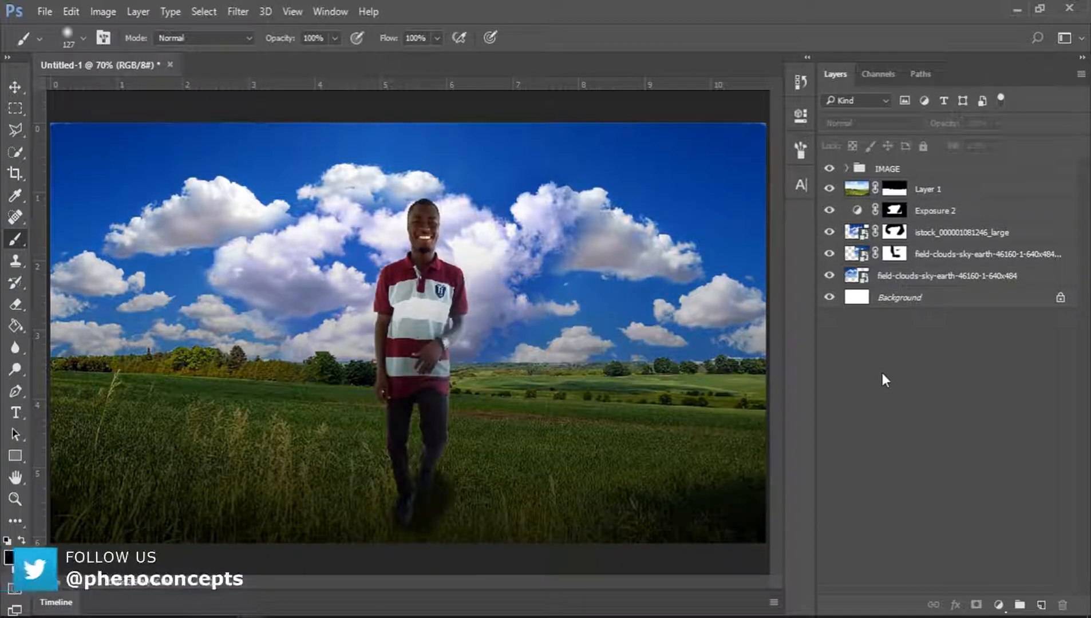